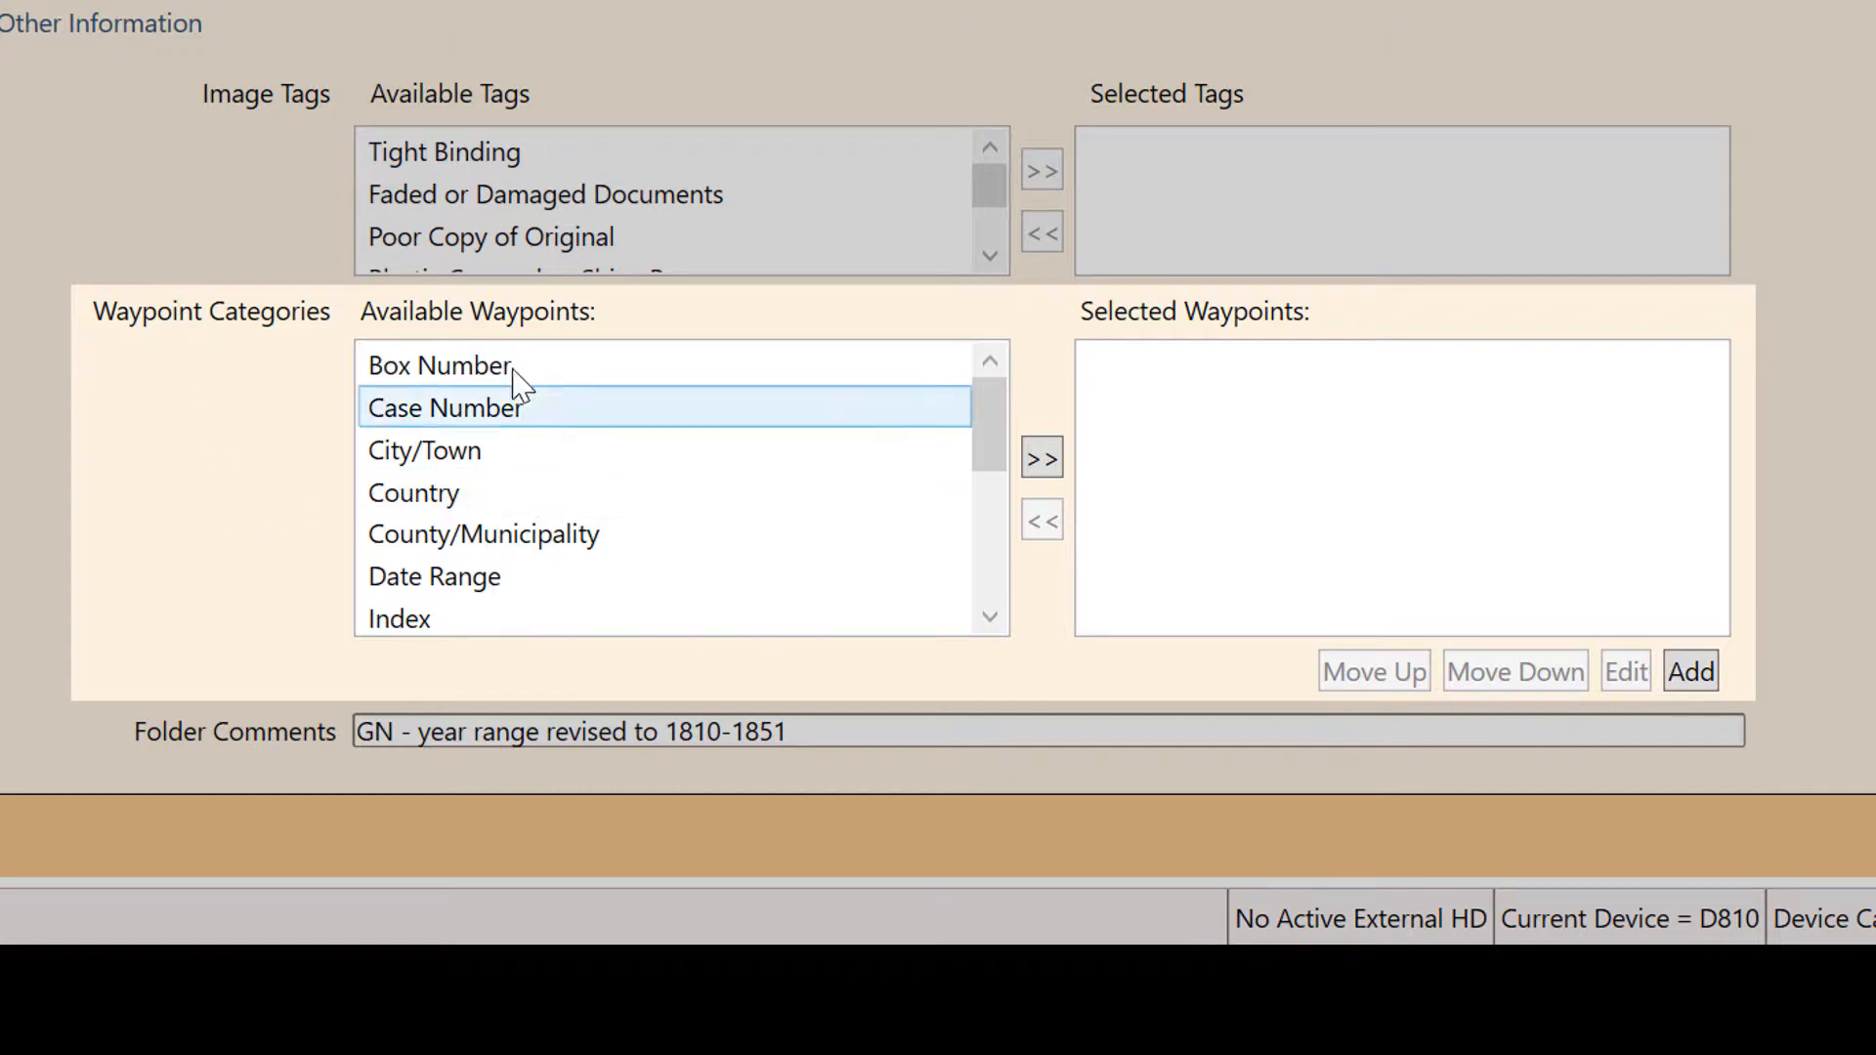
- Add the Case Number and Surname Range categories to the folder's selected waypoints
click(500, 411)
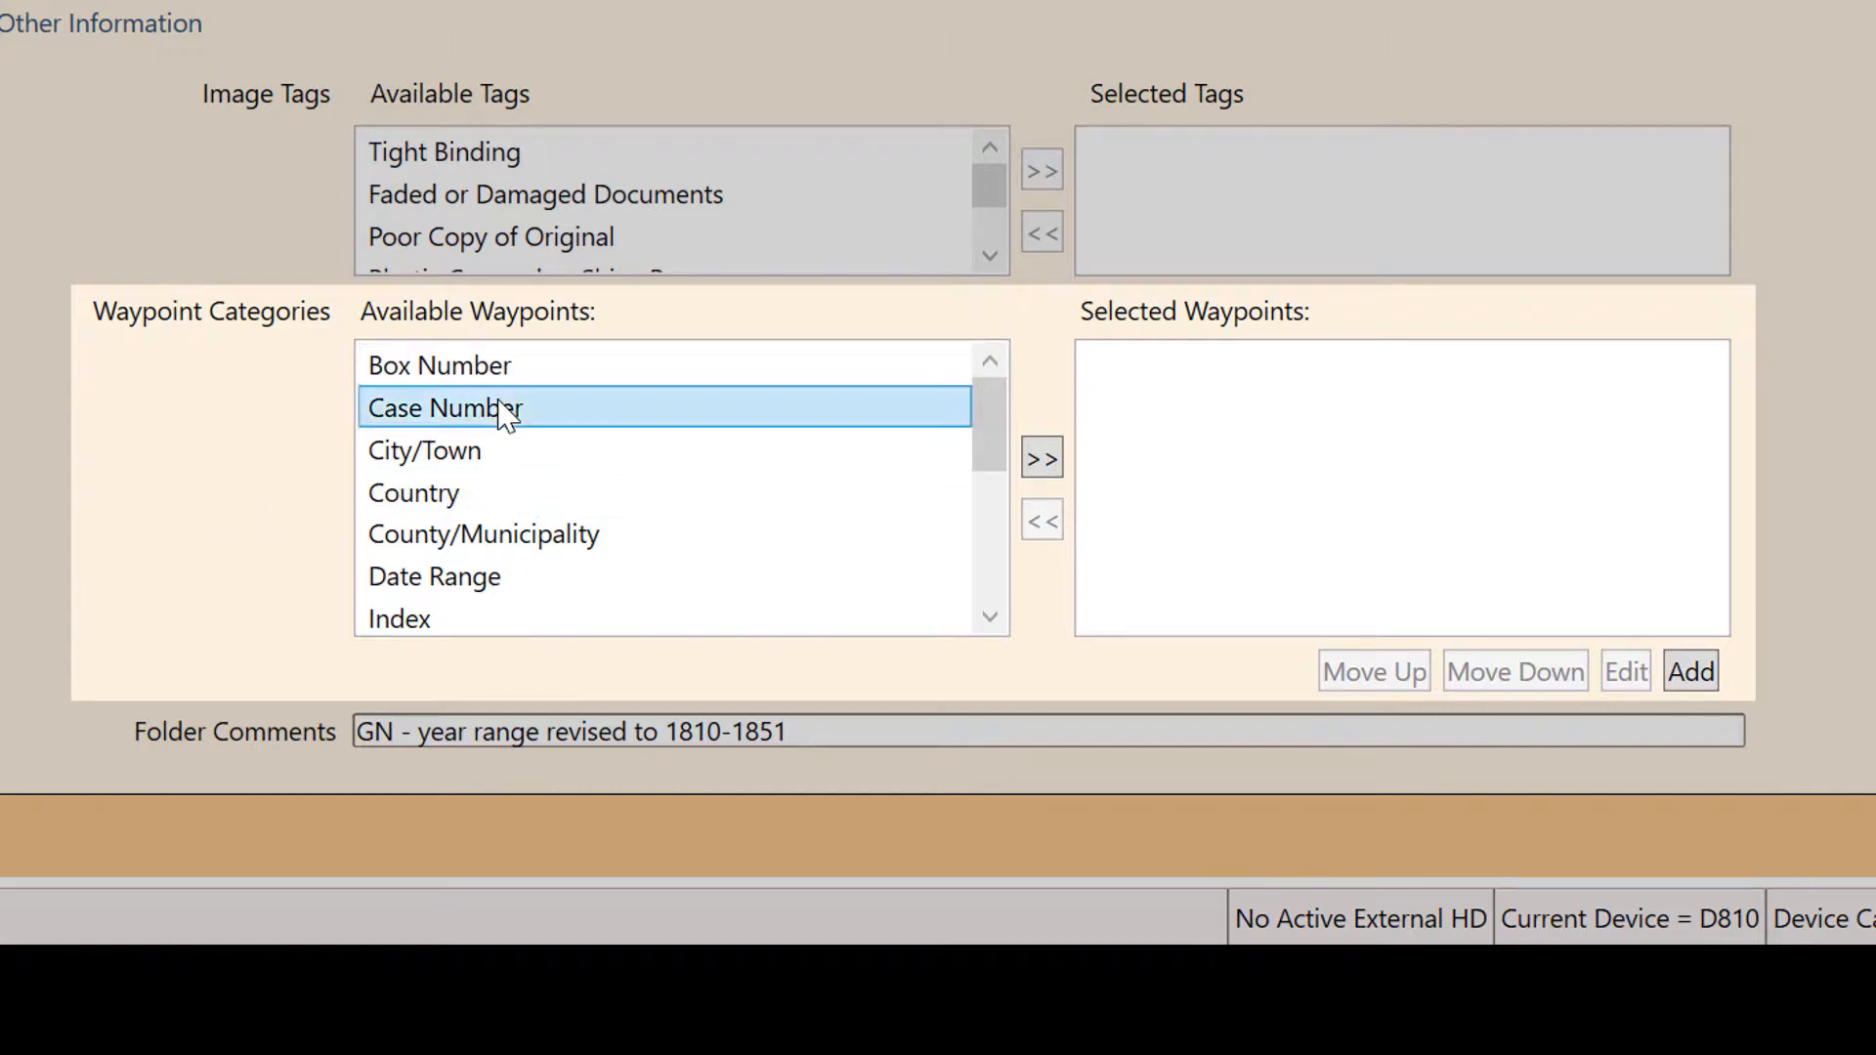
click(1041, 459)
scroll(482, 453, down, 3)
click(475, 492)
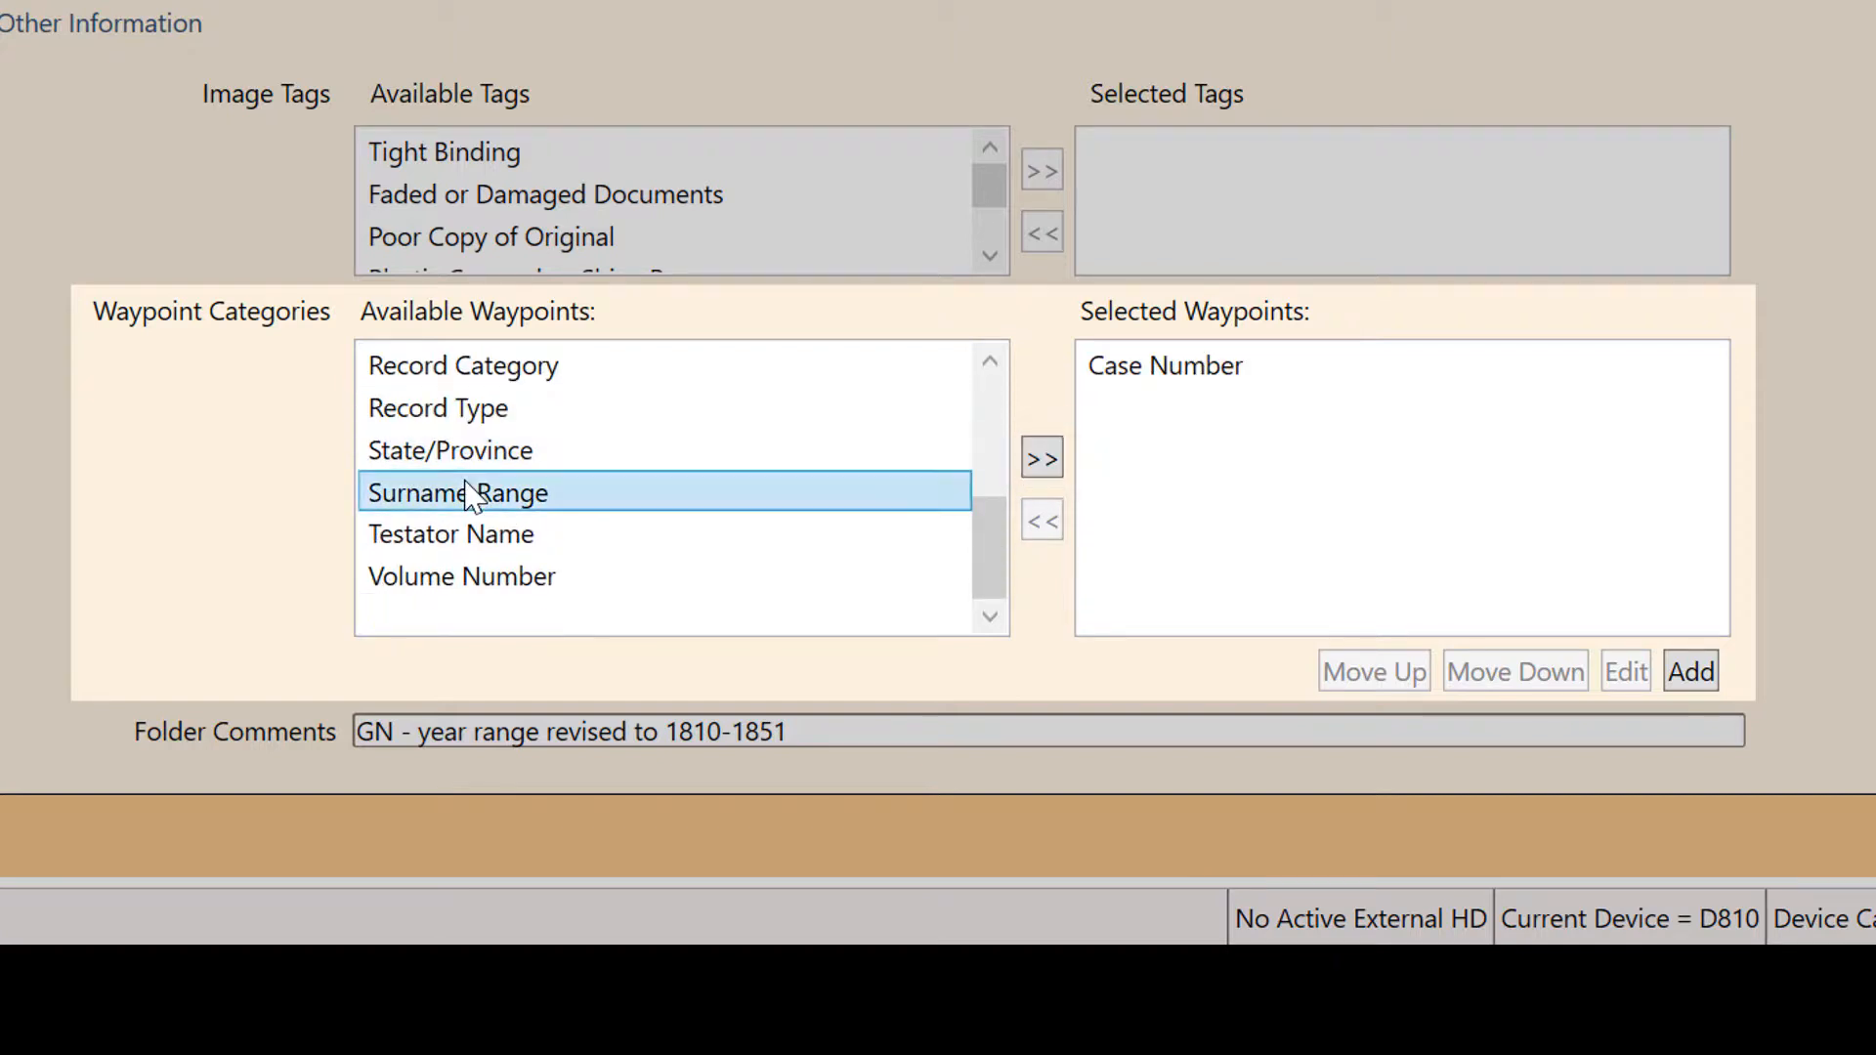
click(1048, 459)
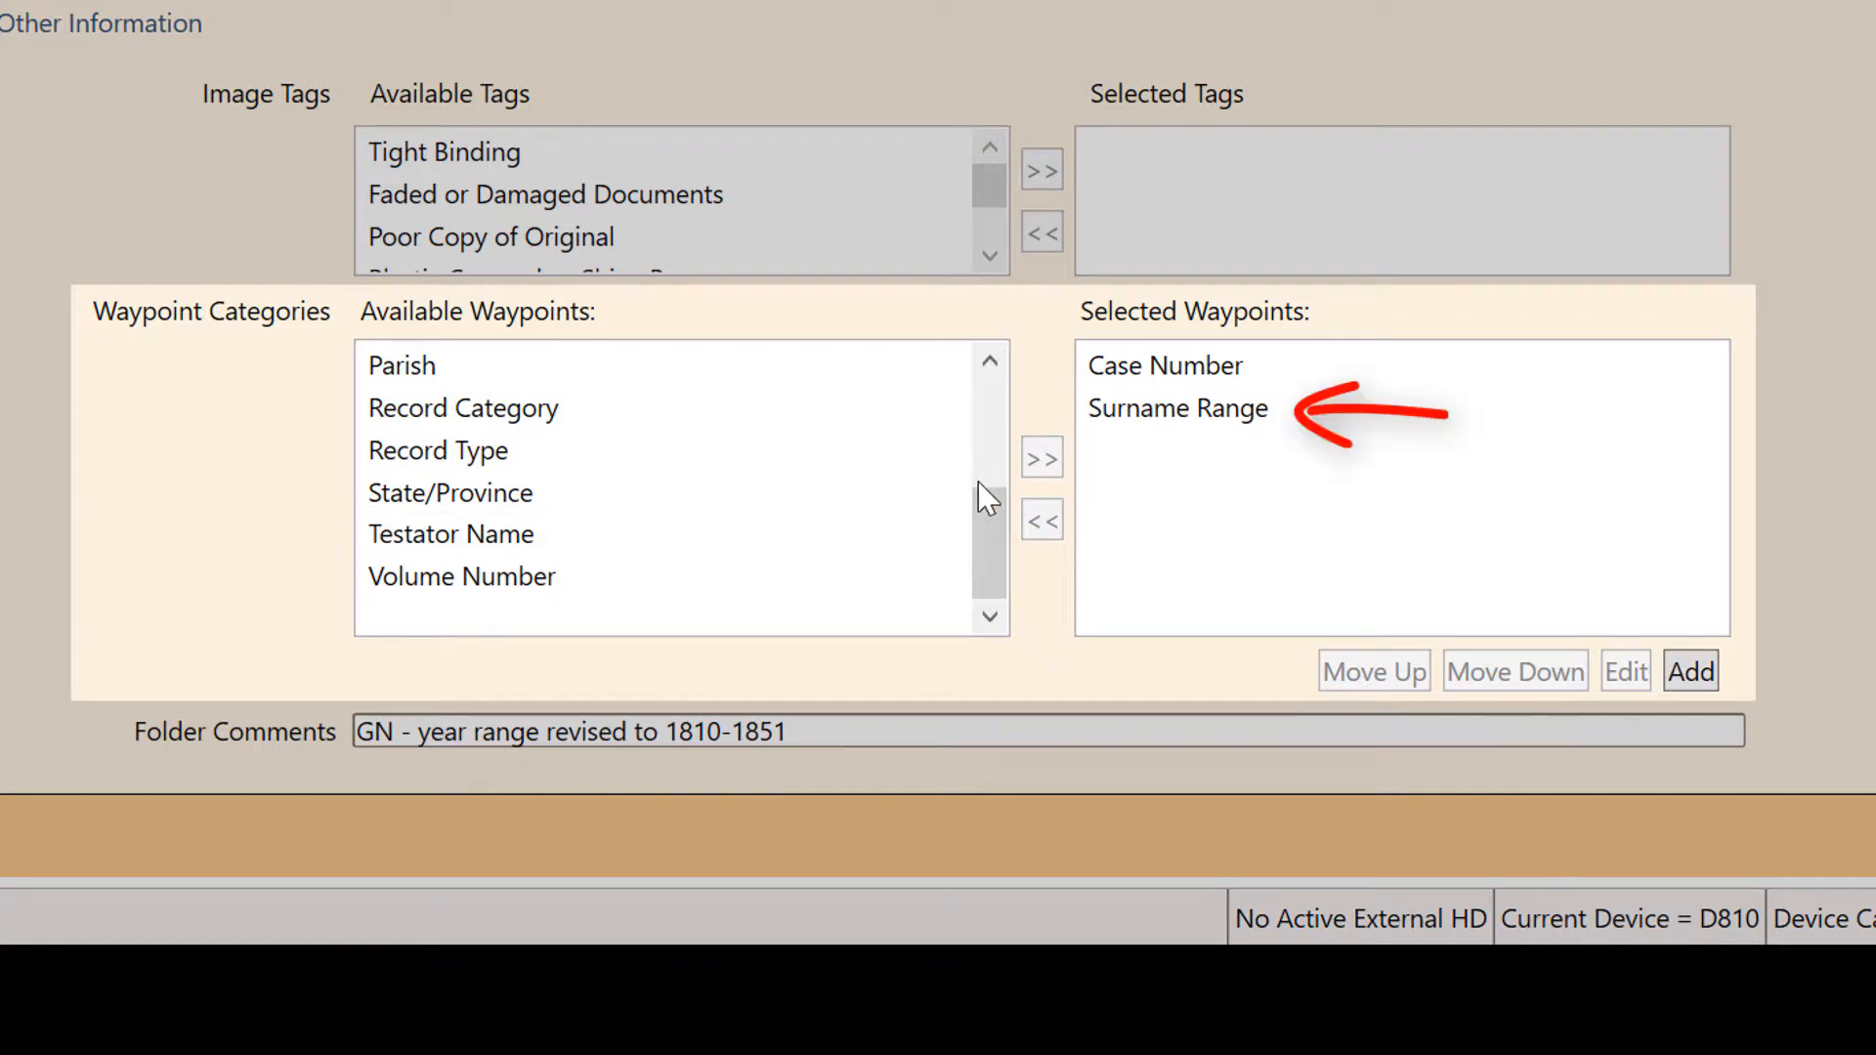
- Add the Volume Number category to the selected waypoints and remove it again
click(549, 583)
click(1043, 467)
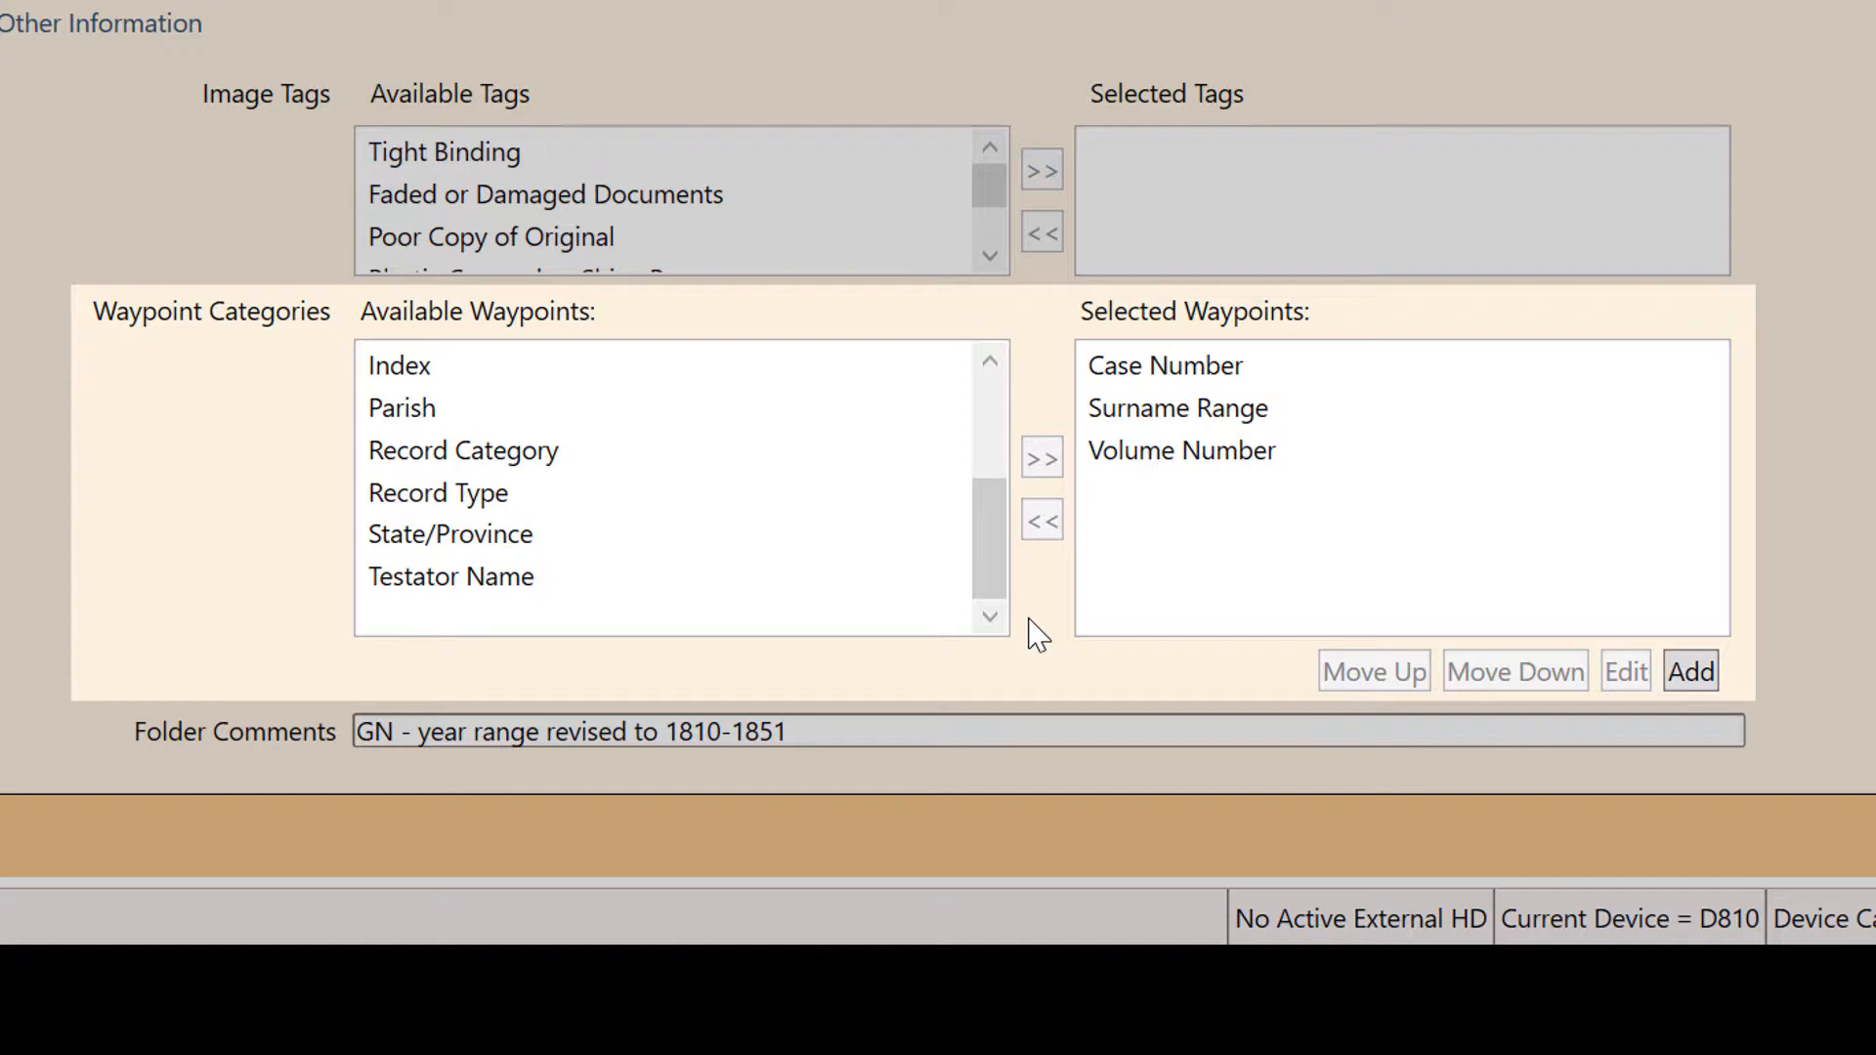
click(1167, 463)
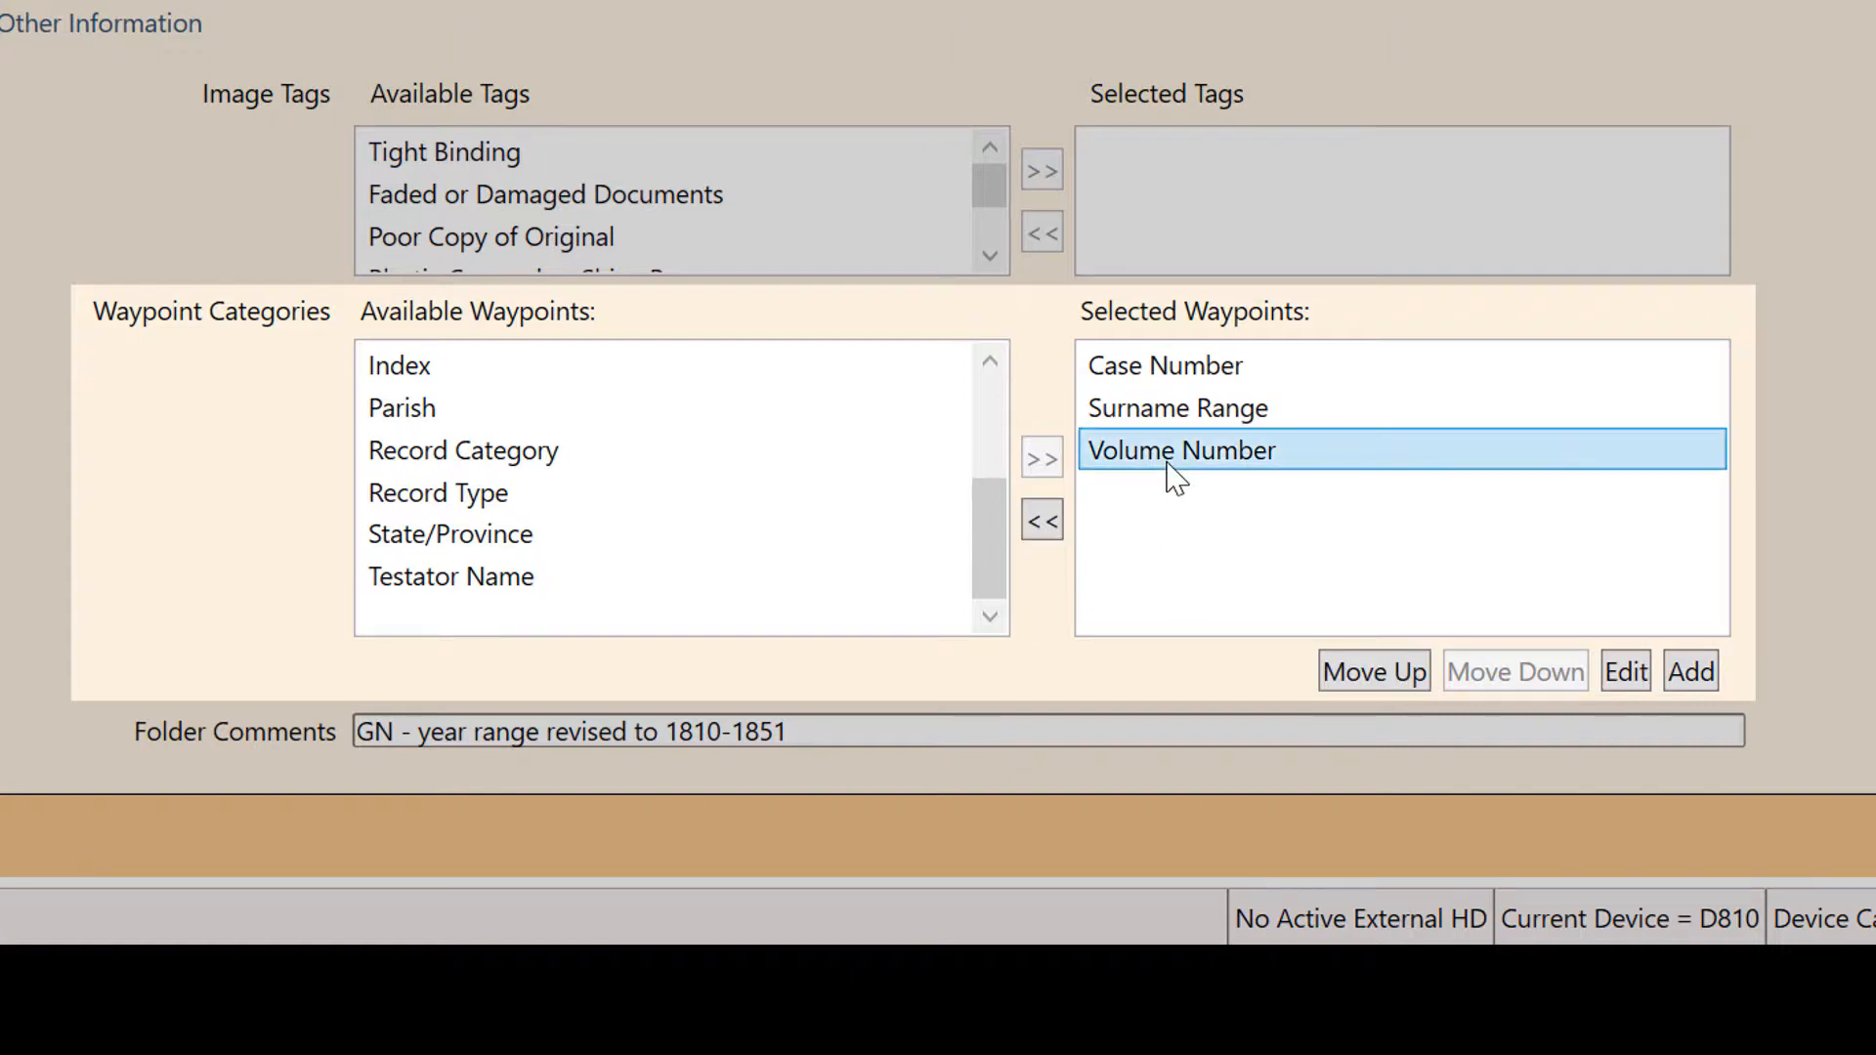
click(1042, 522)
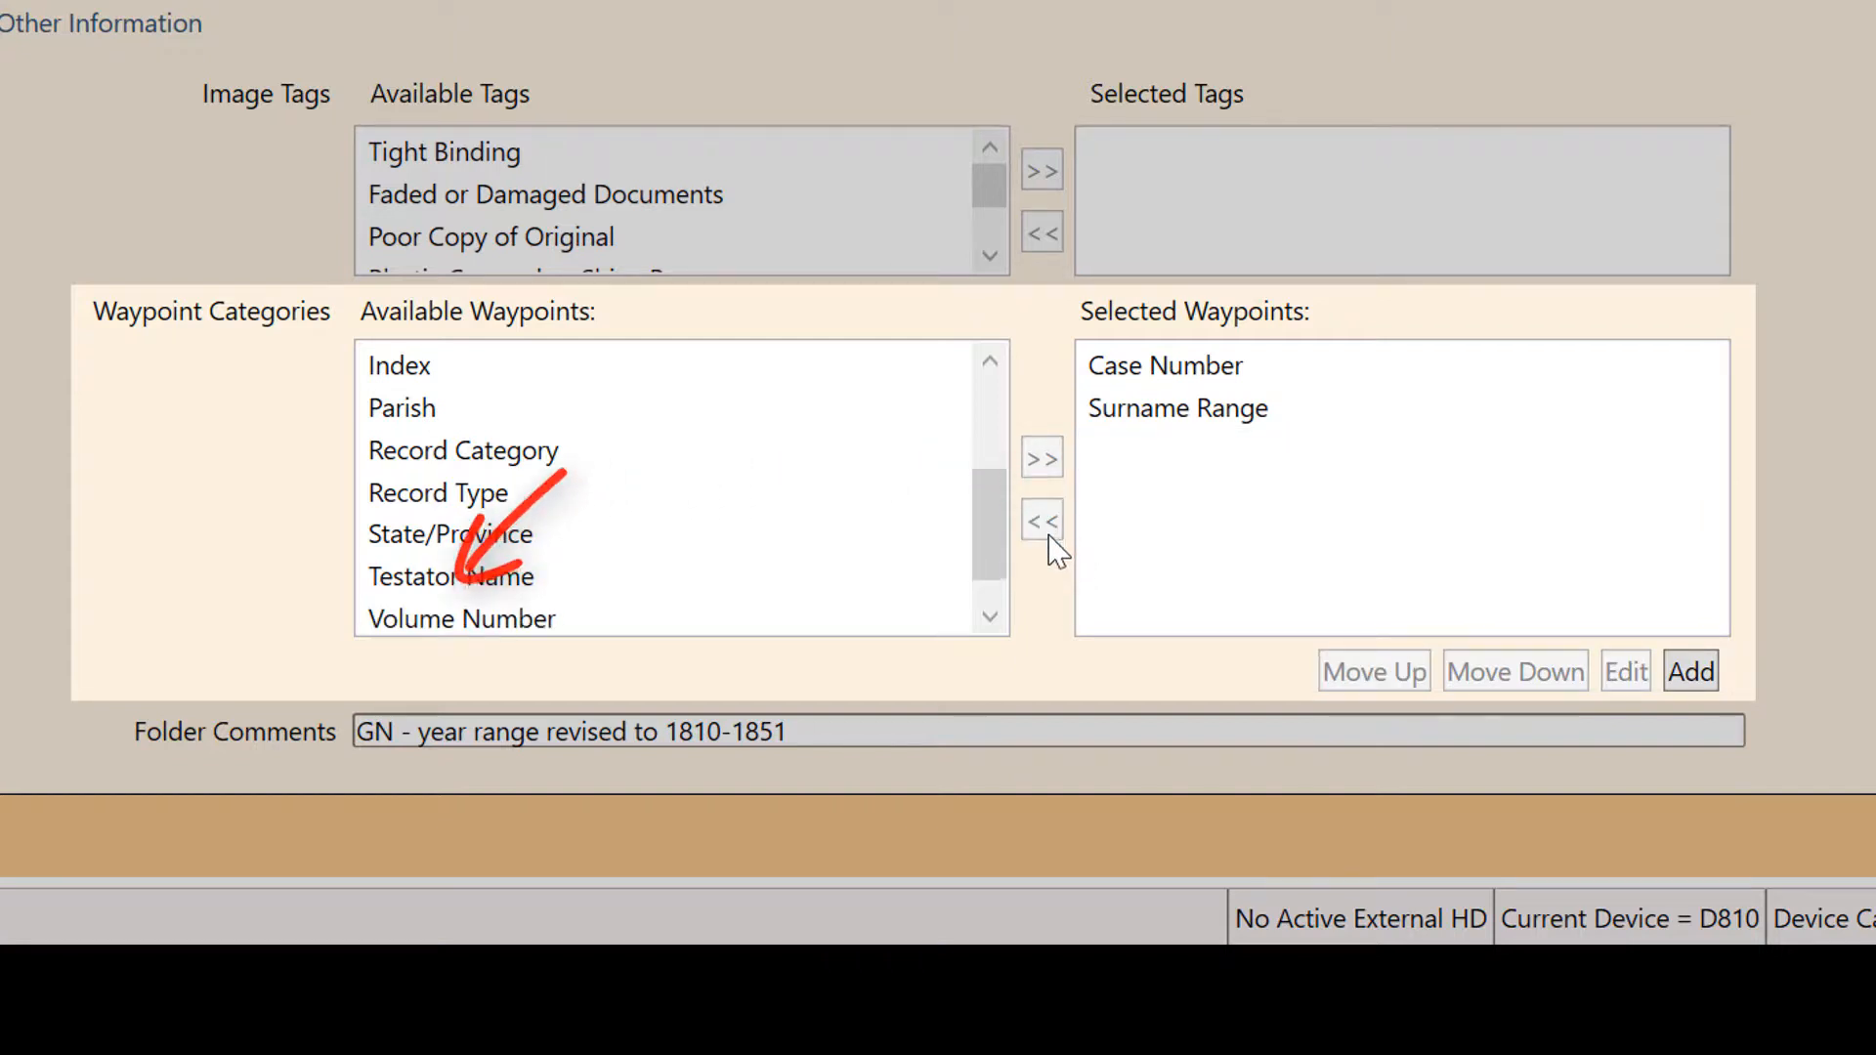
- Reorder the selected waypoints so that Surname Range comes before Case Number
click(1182, 408)
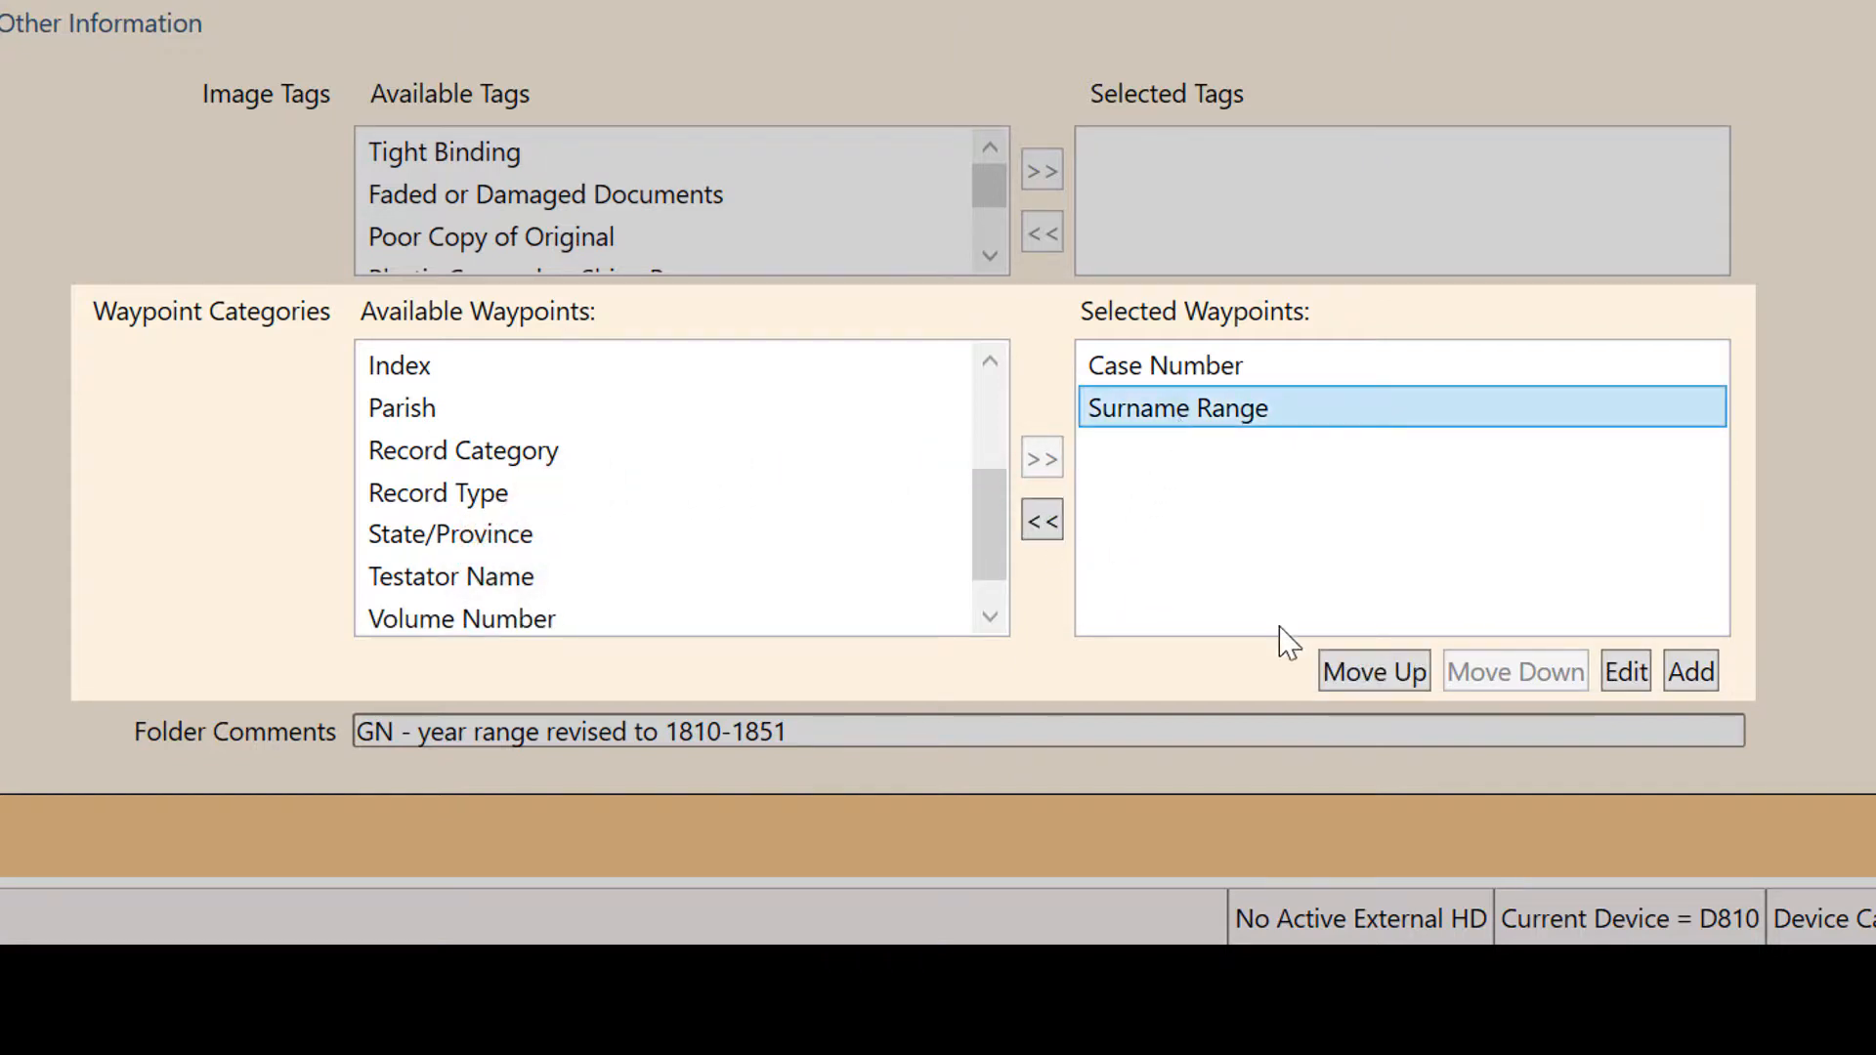
click(1365, 674)
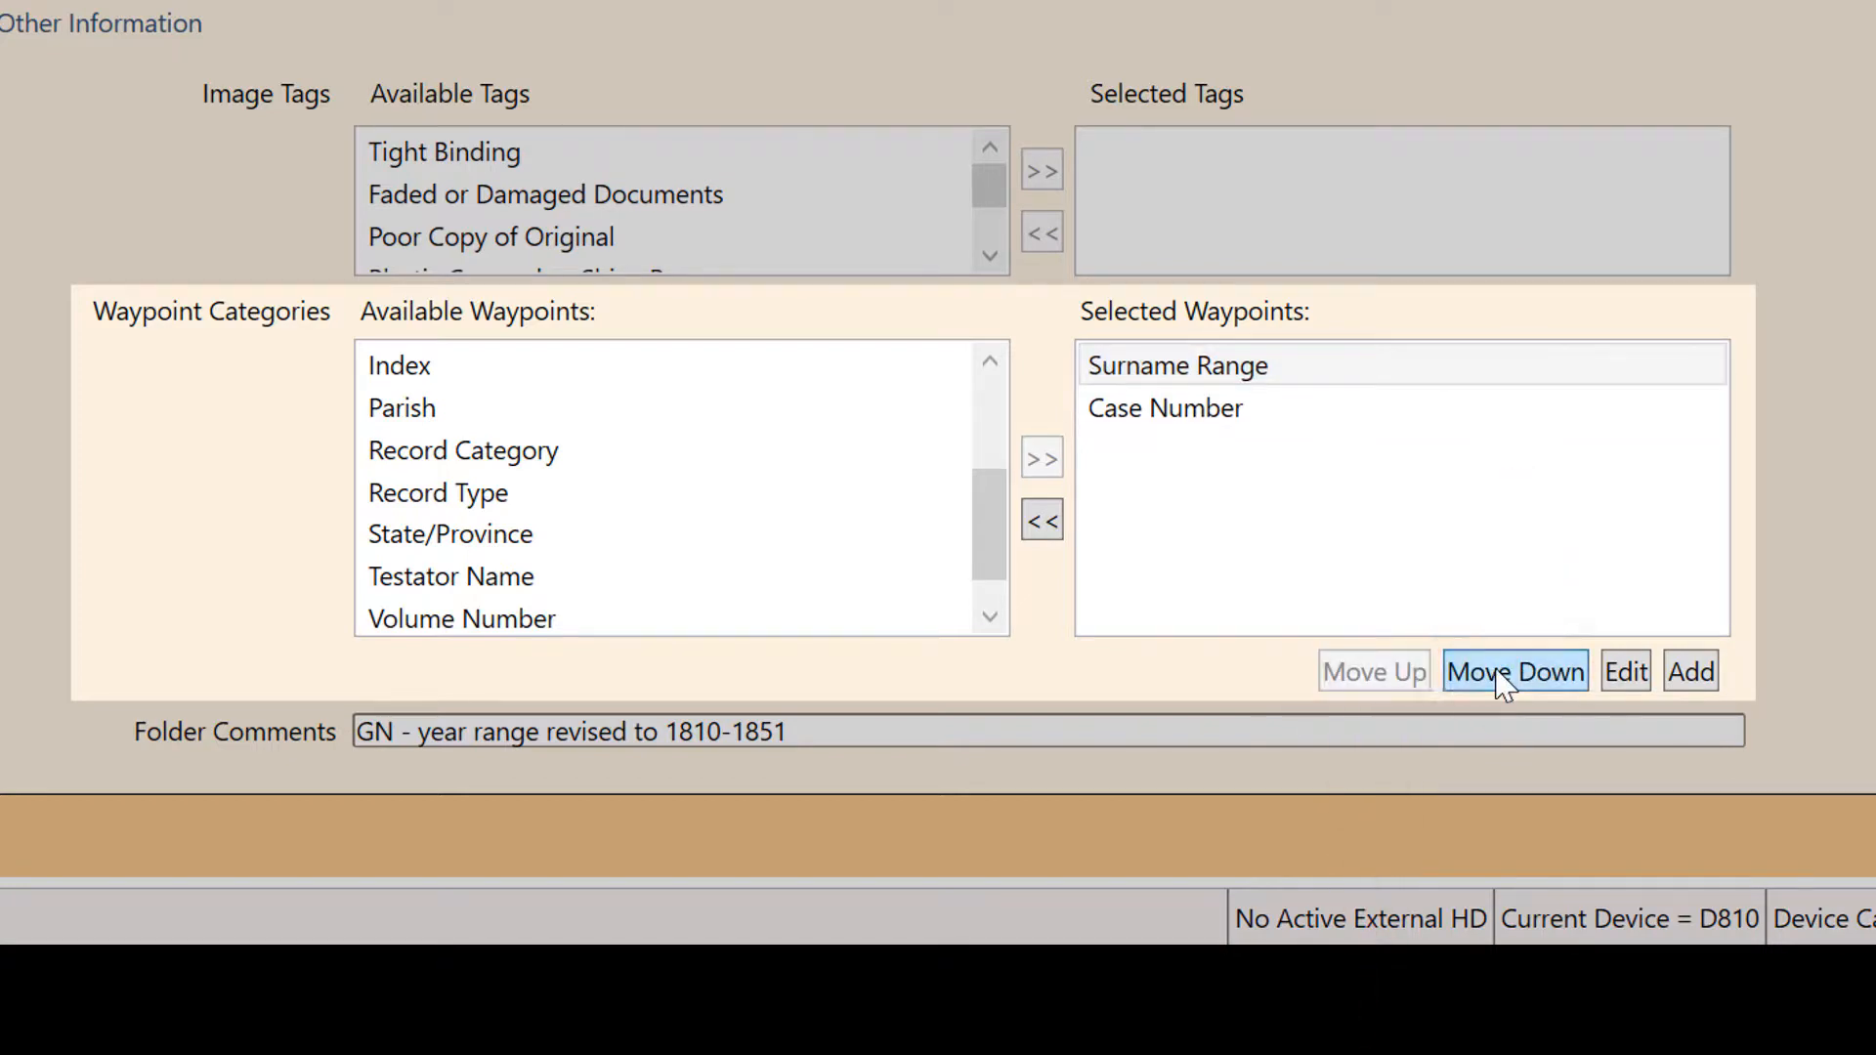
click(1495, 674)
click(1354, 674)
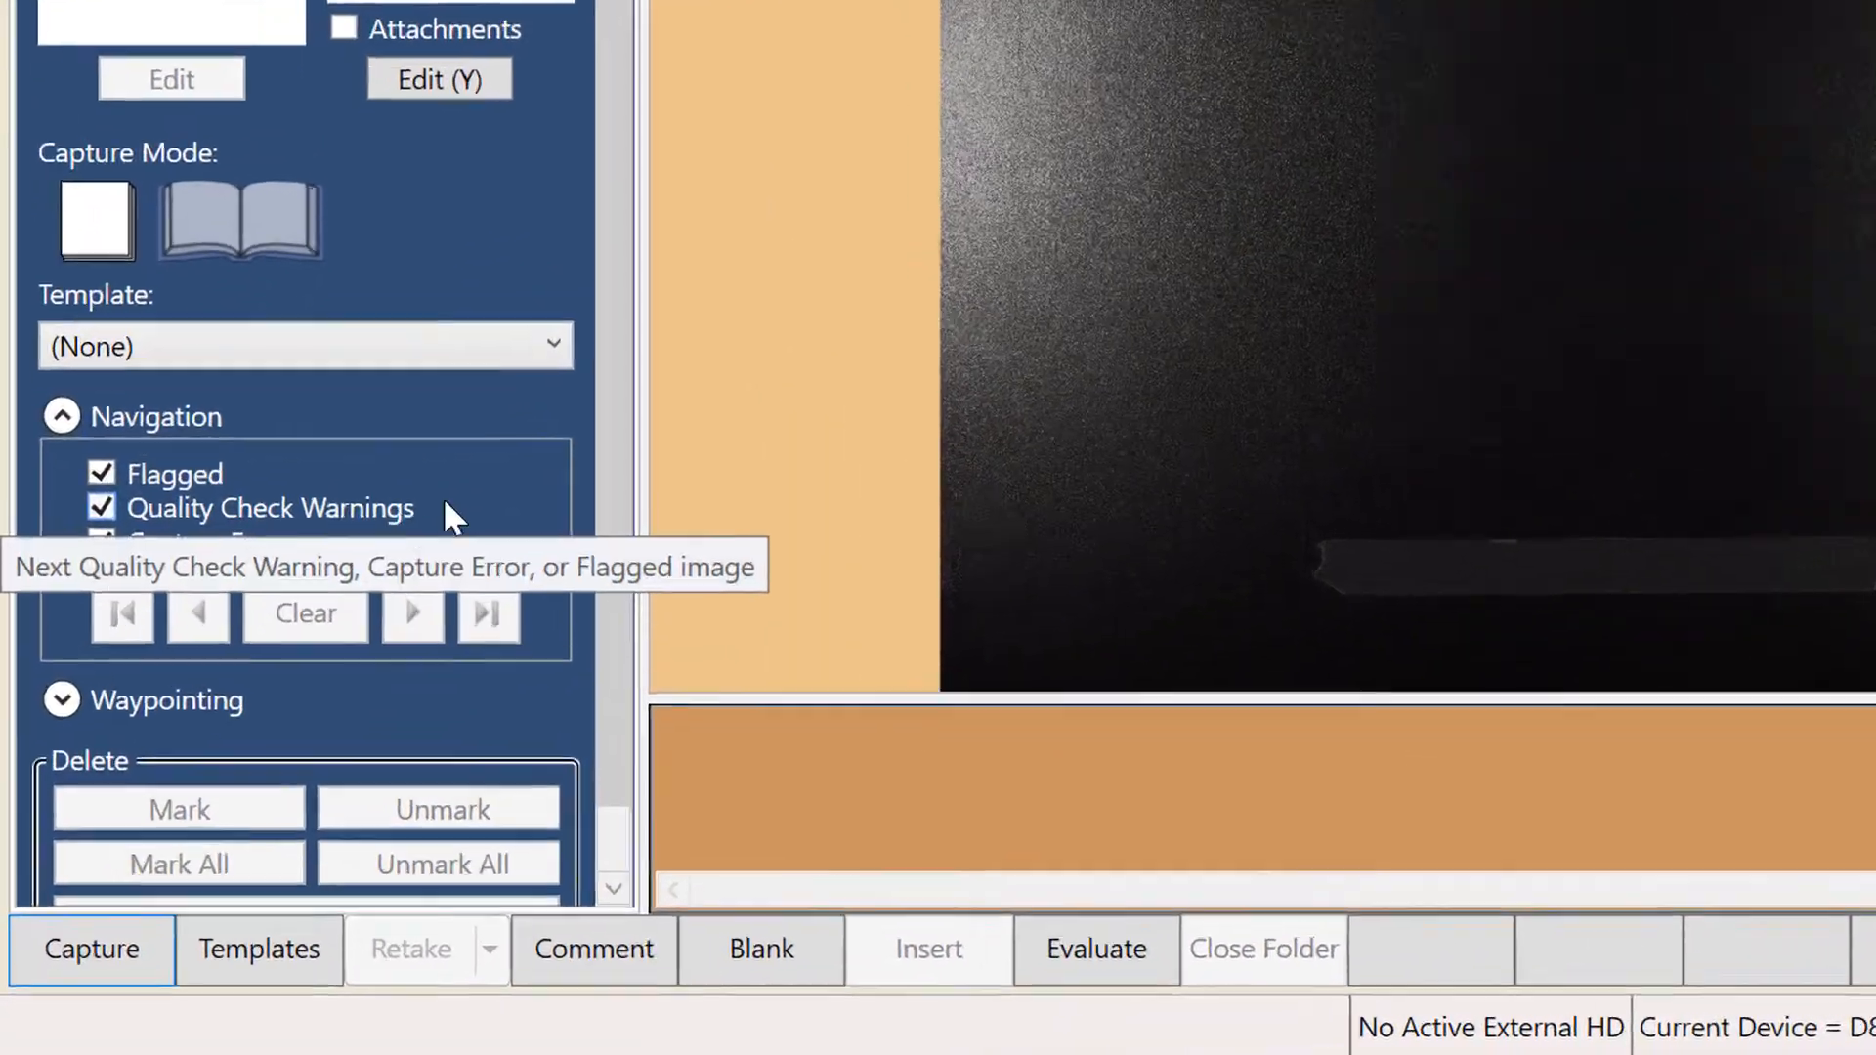
- Expand the Waypointing section of the image capture controls
scroll(327, 667, down, 1)
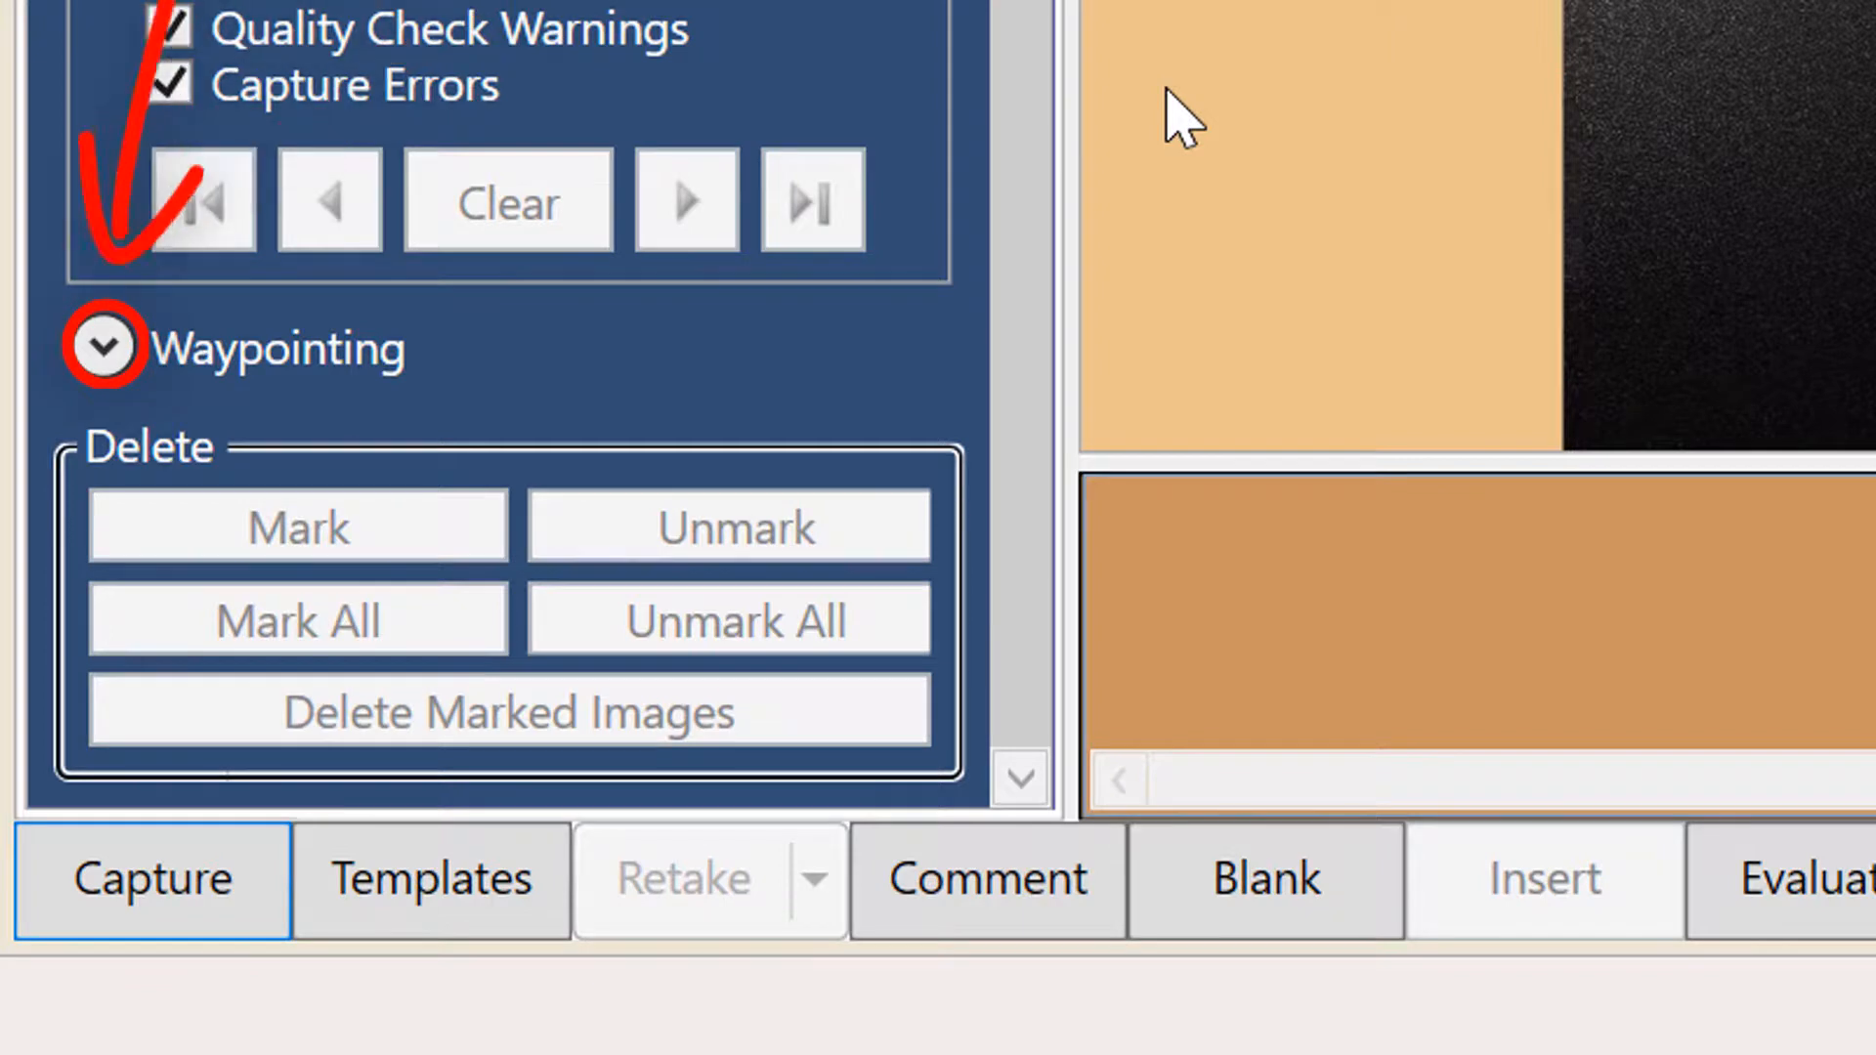
click(113, 349)
click(108, 351)
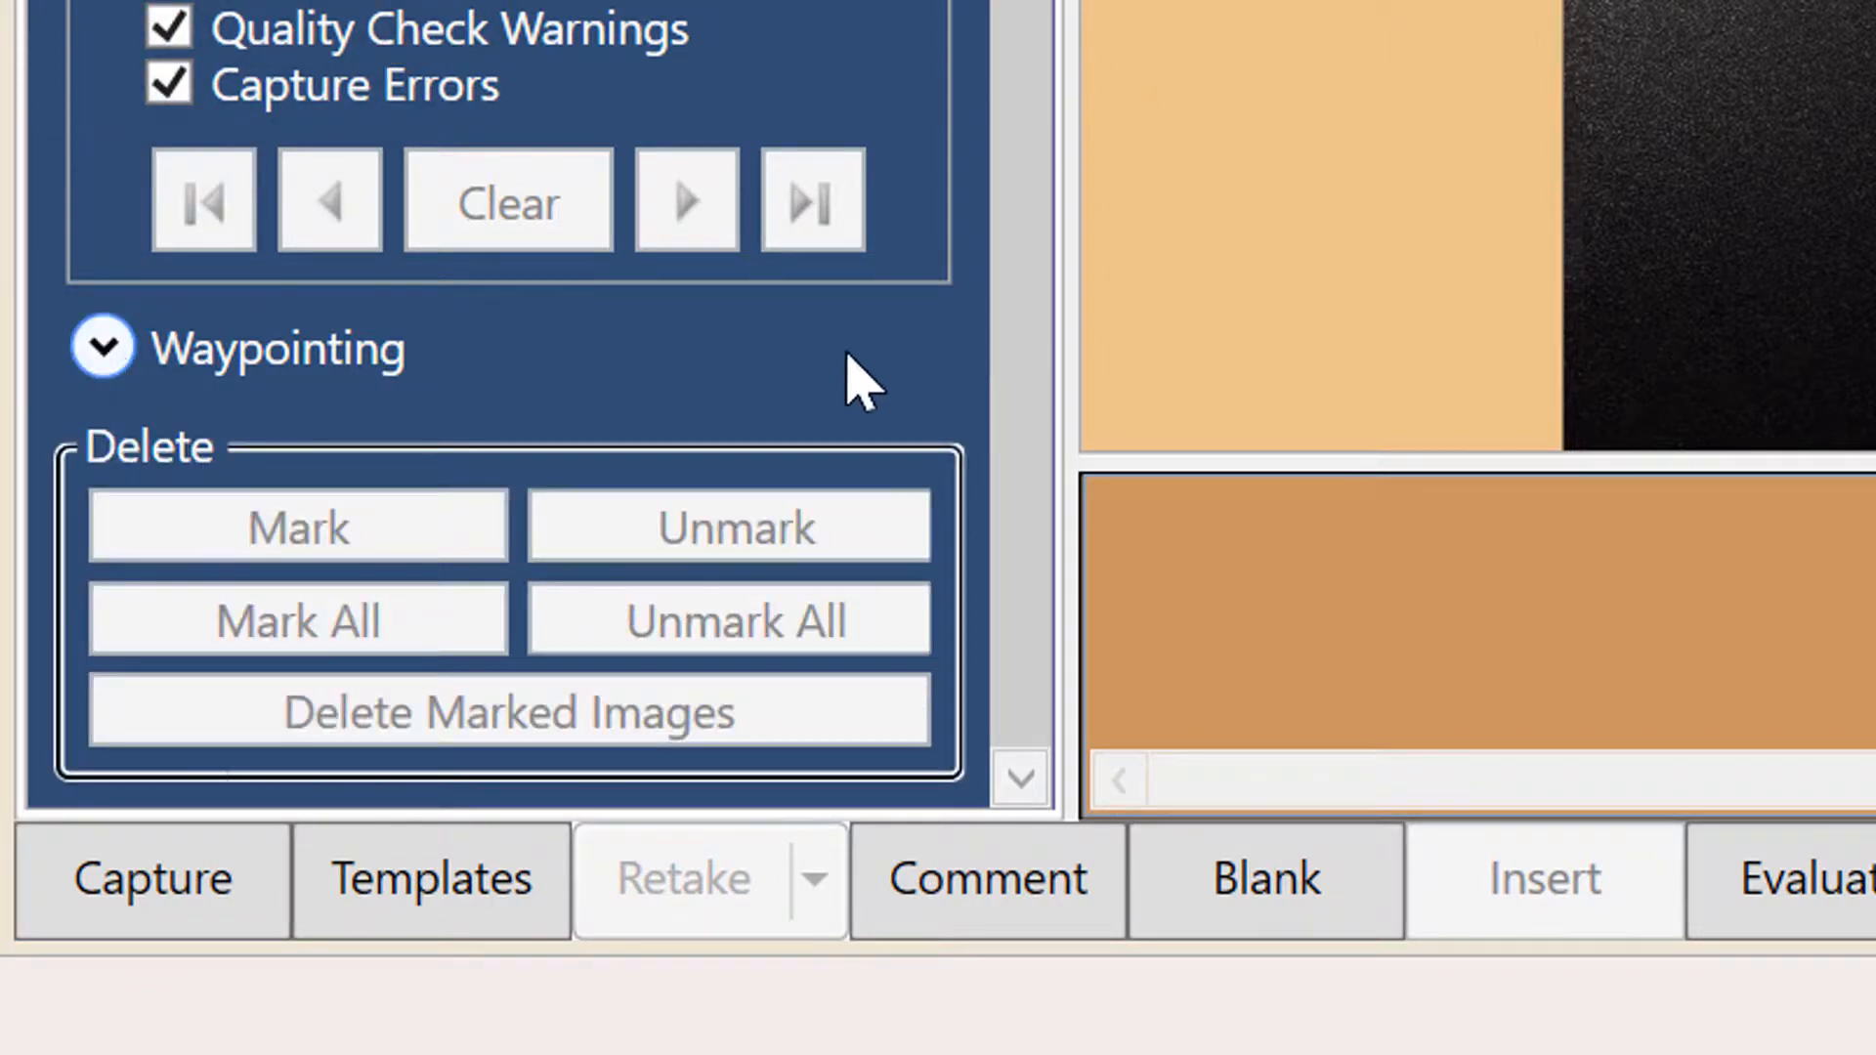
click(107, 351)
scroll(220, 396, down, 1)
scroll(615, 426, down, 3)
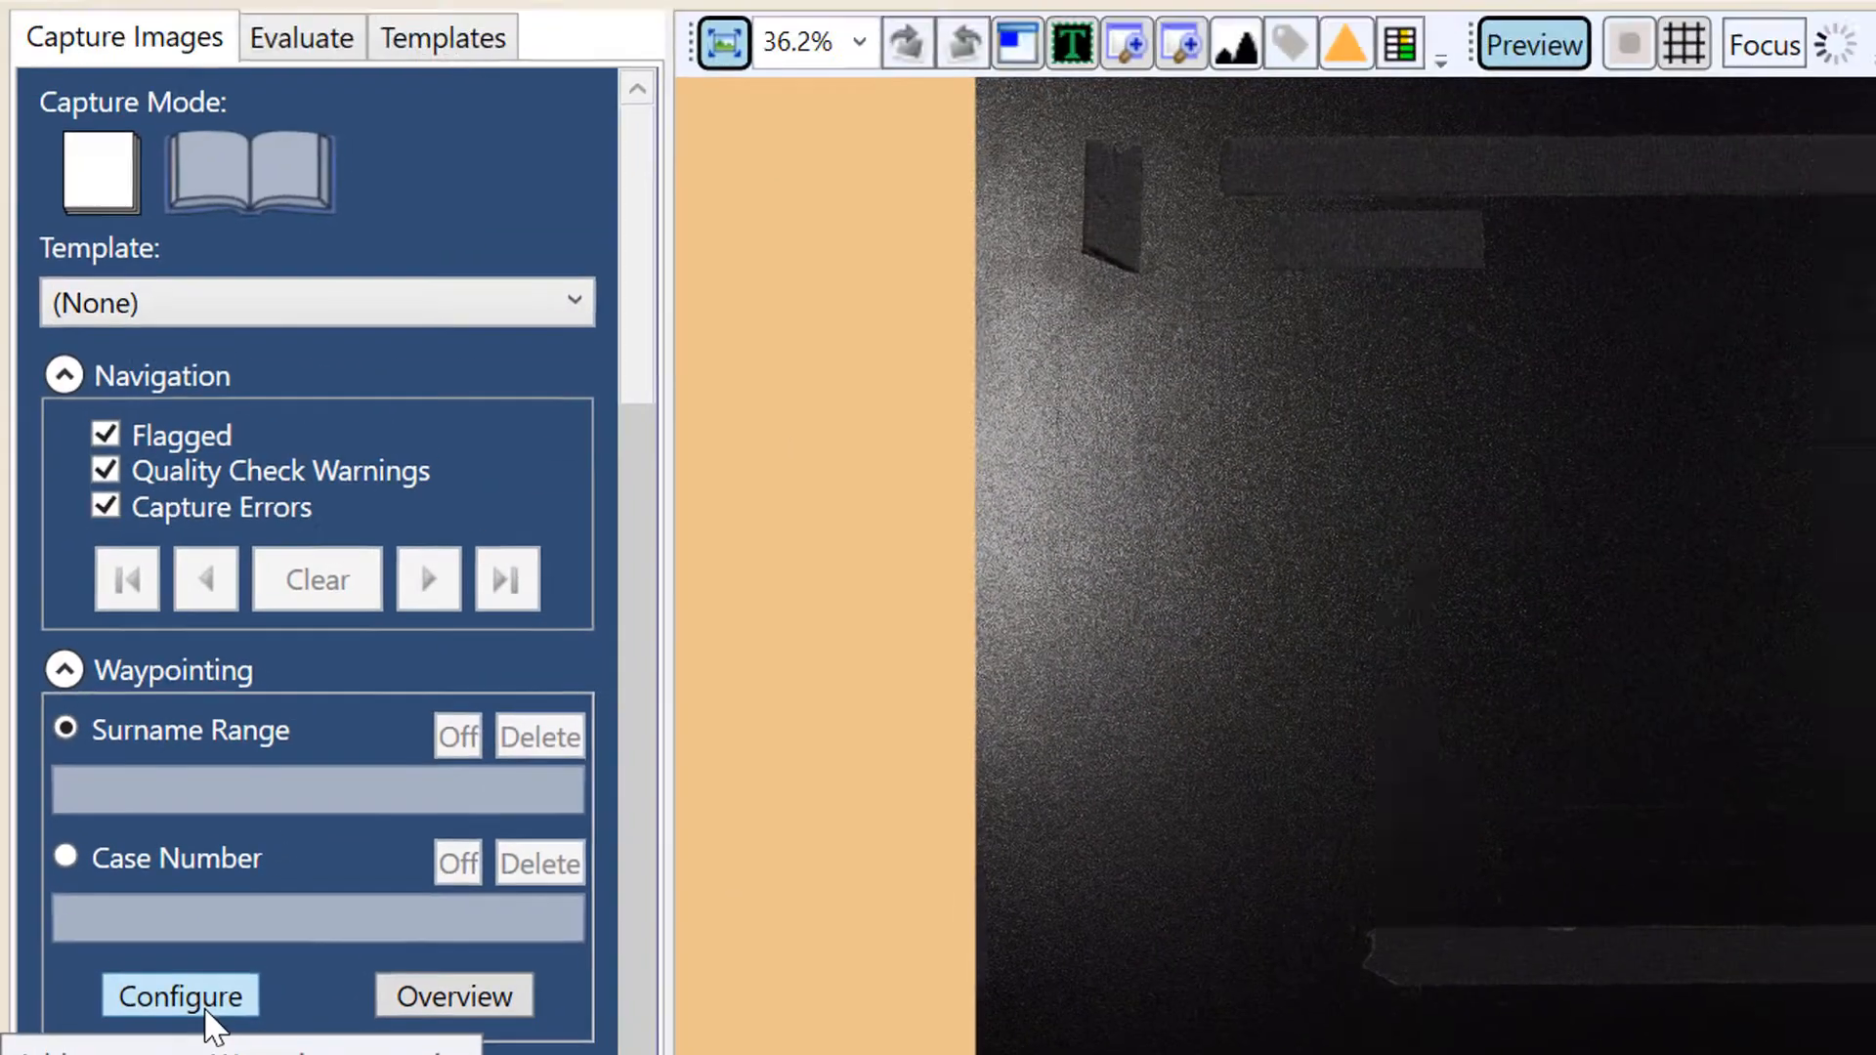
- In the waypoint configuration, add the Date Range category to the selected waypoints and remove it again
click(205, 1006)
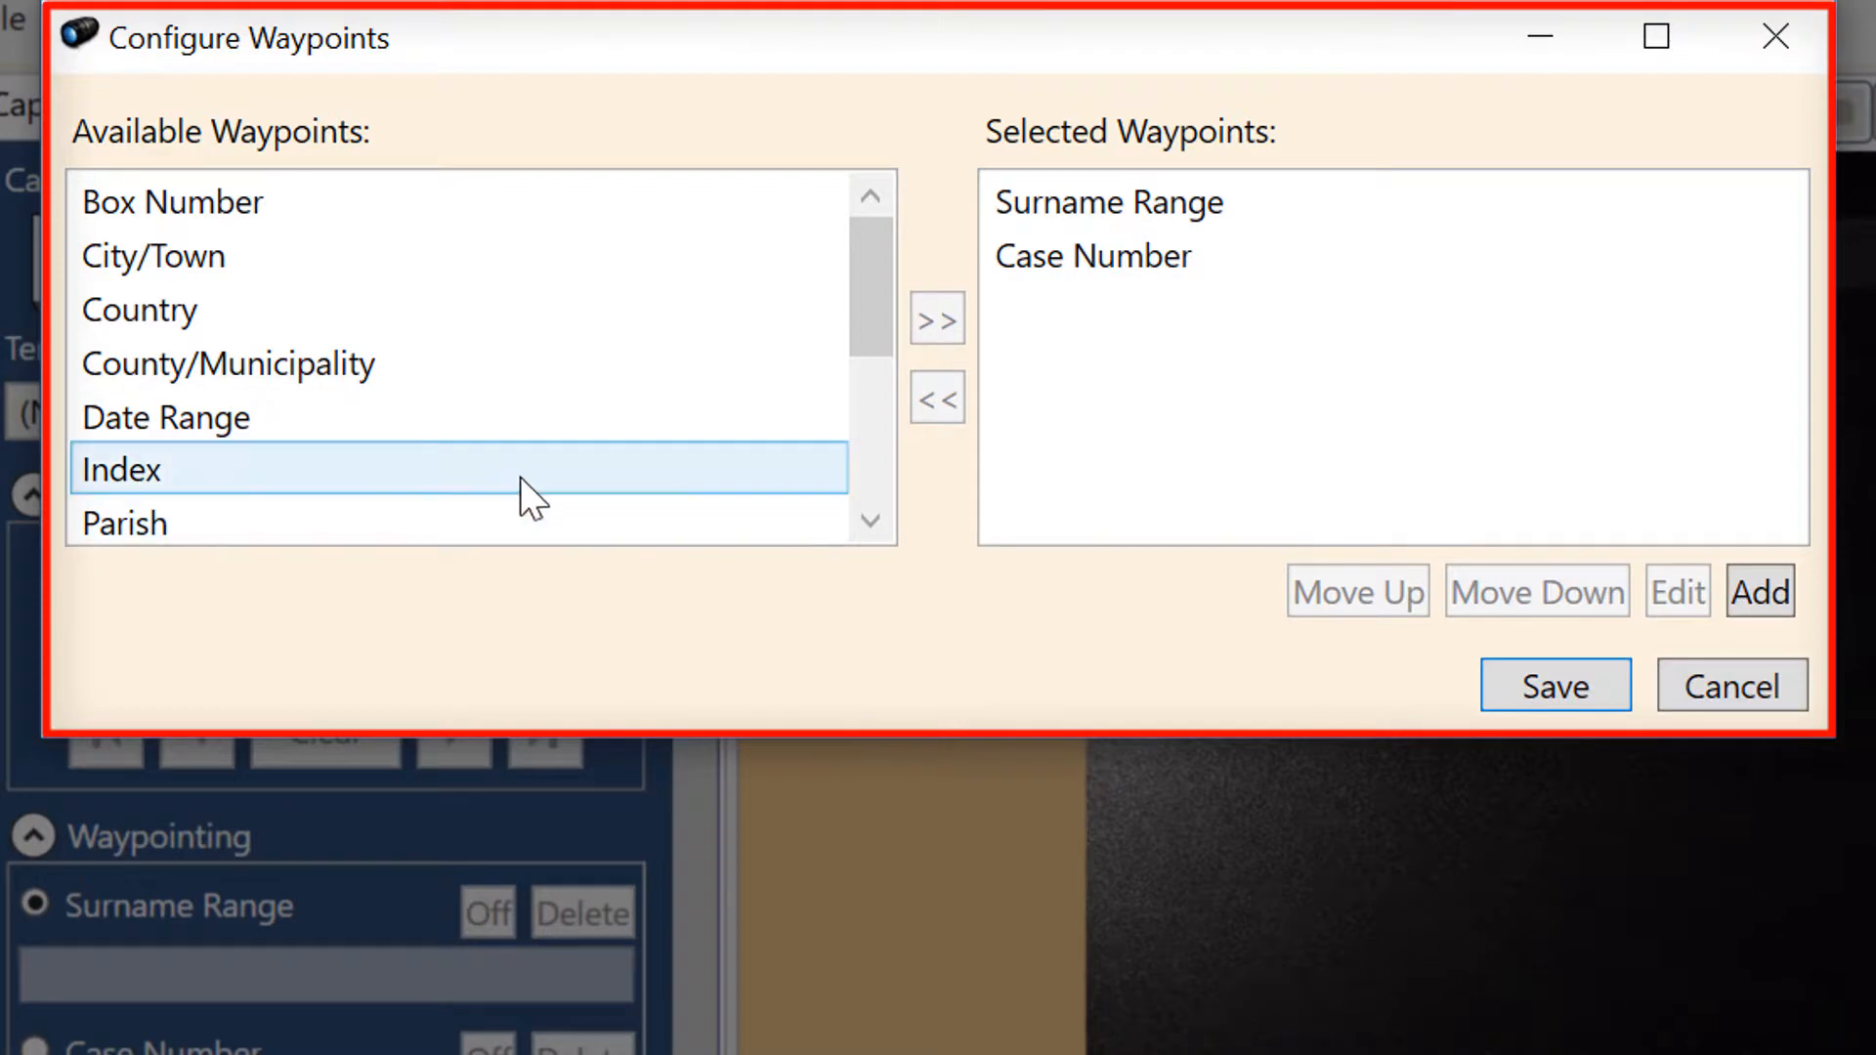
scroll(533, 478, down, 2)
scroll(525, 462, up, 2)
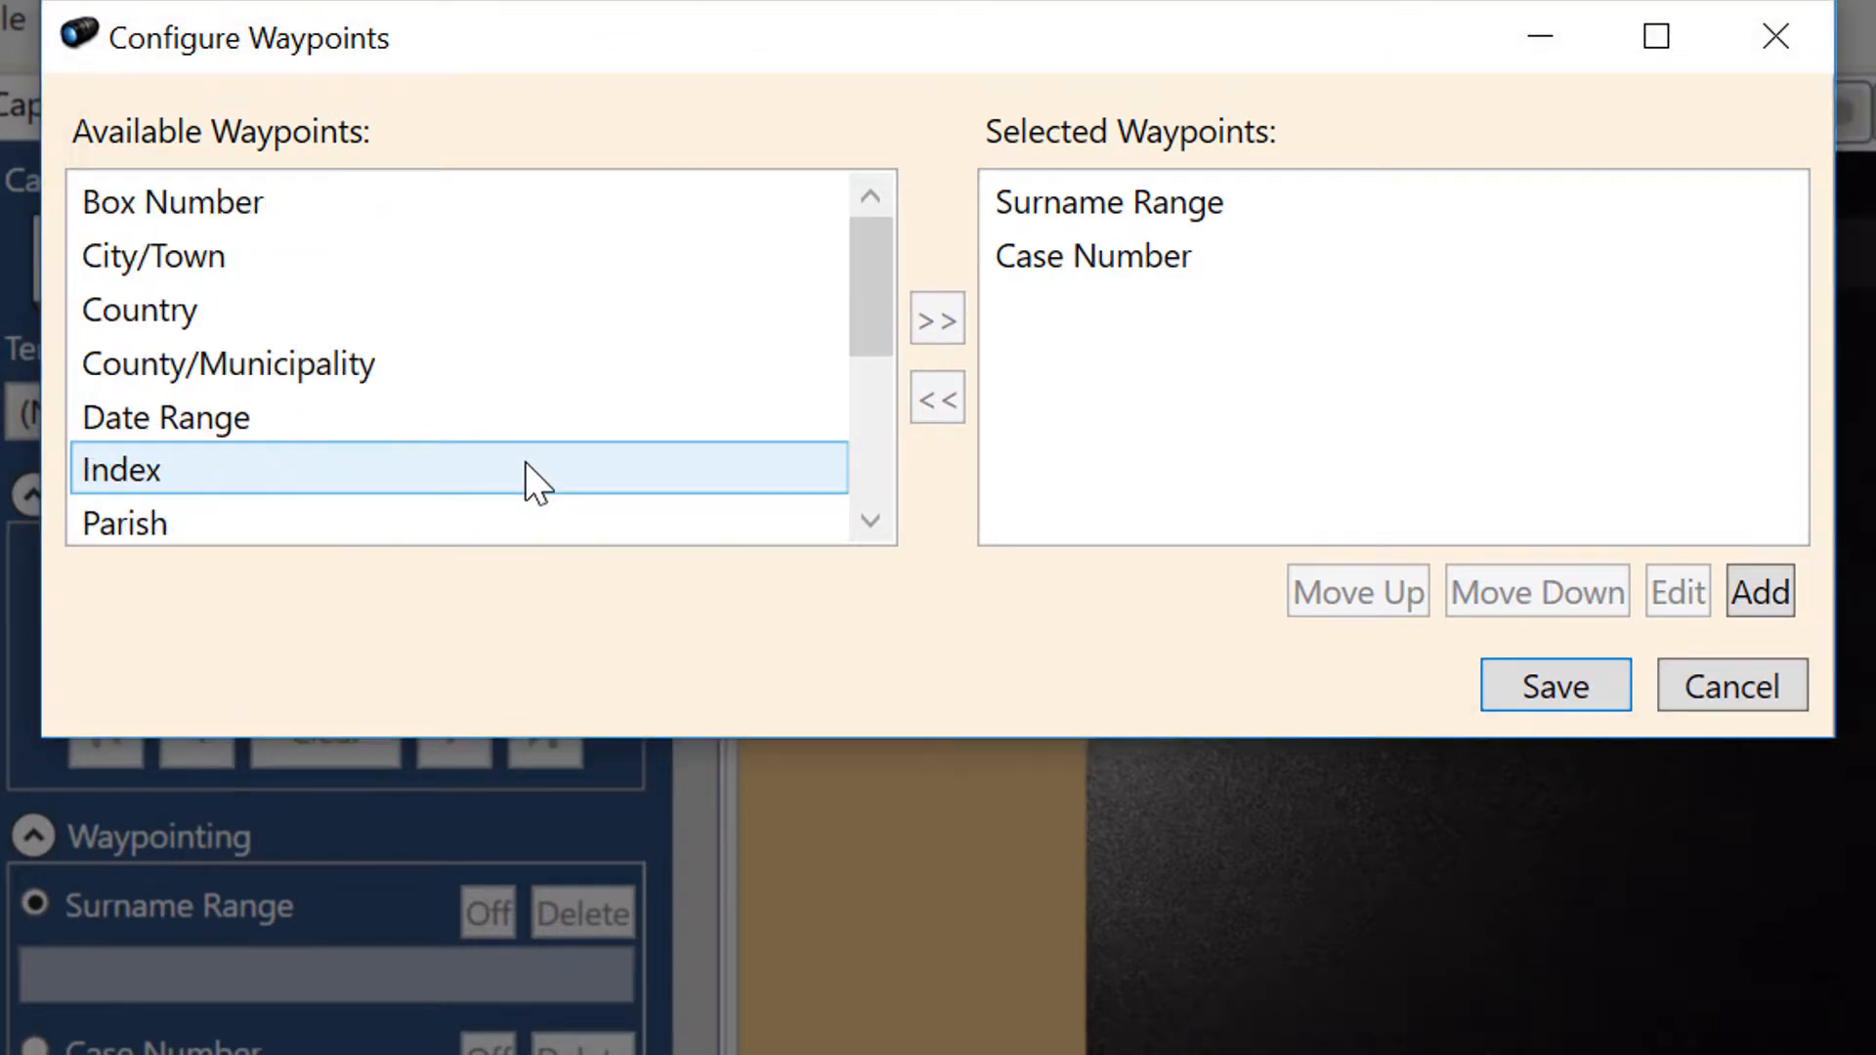
click(520, 432)
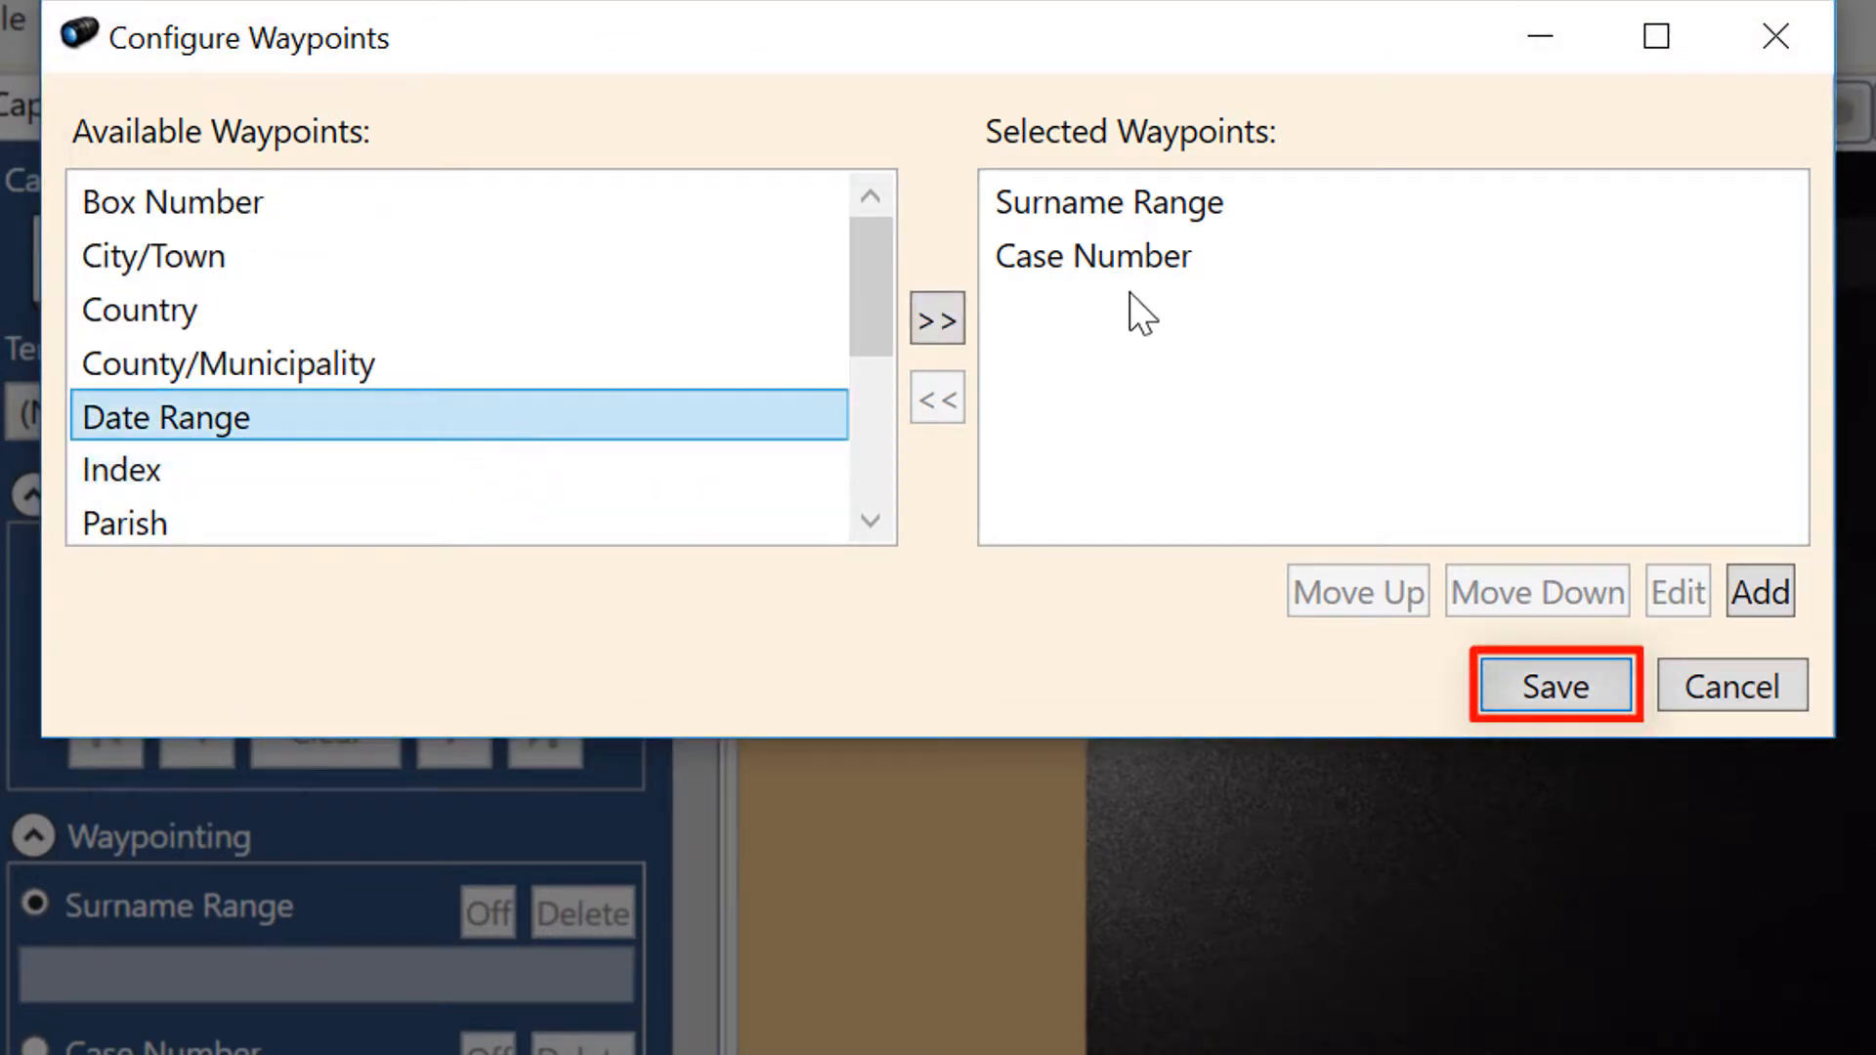
click(938, 329)
click(1143, 314)
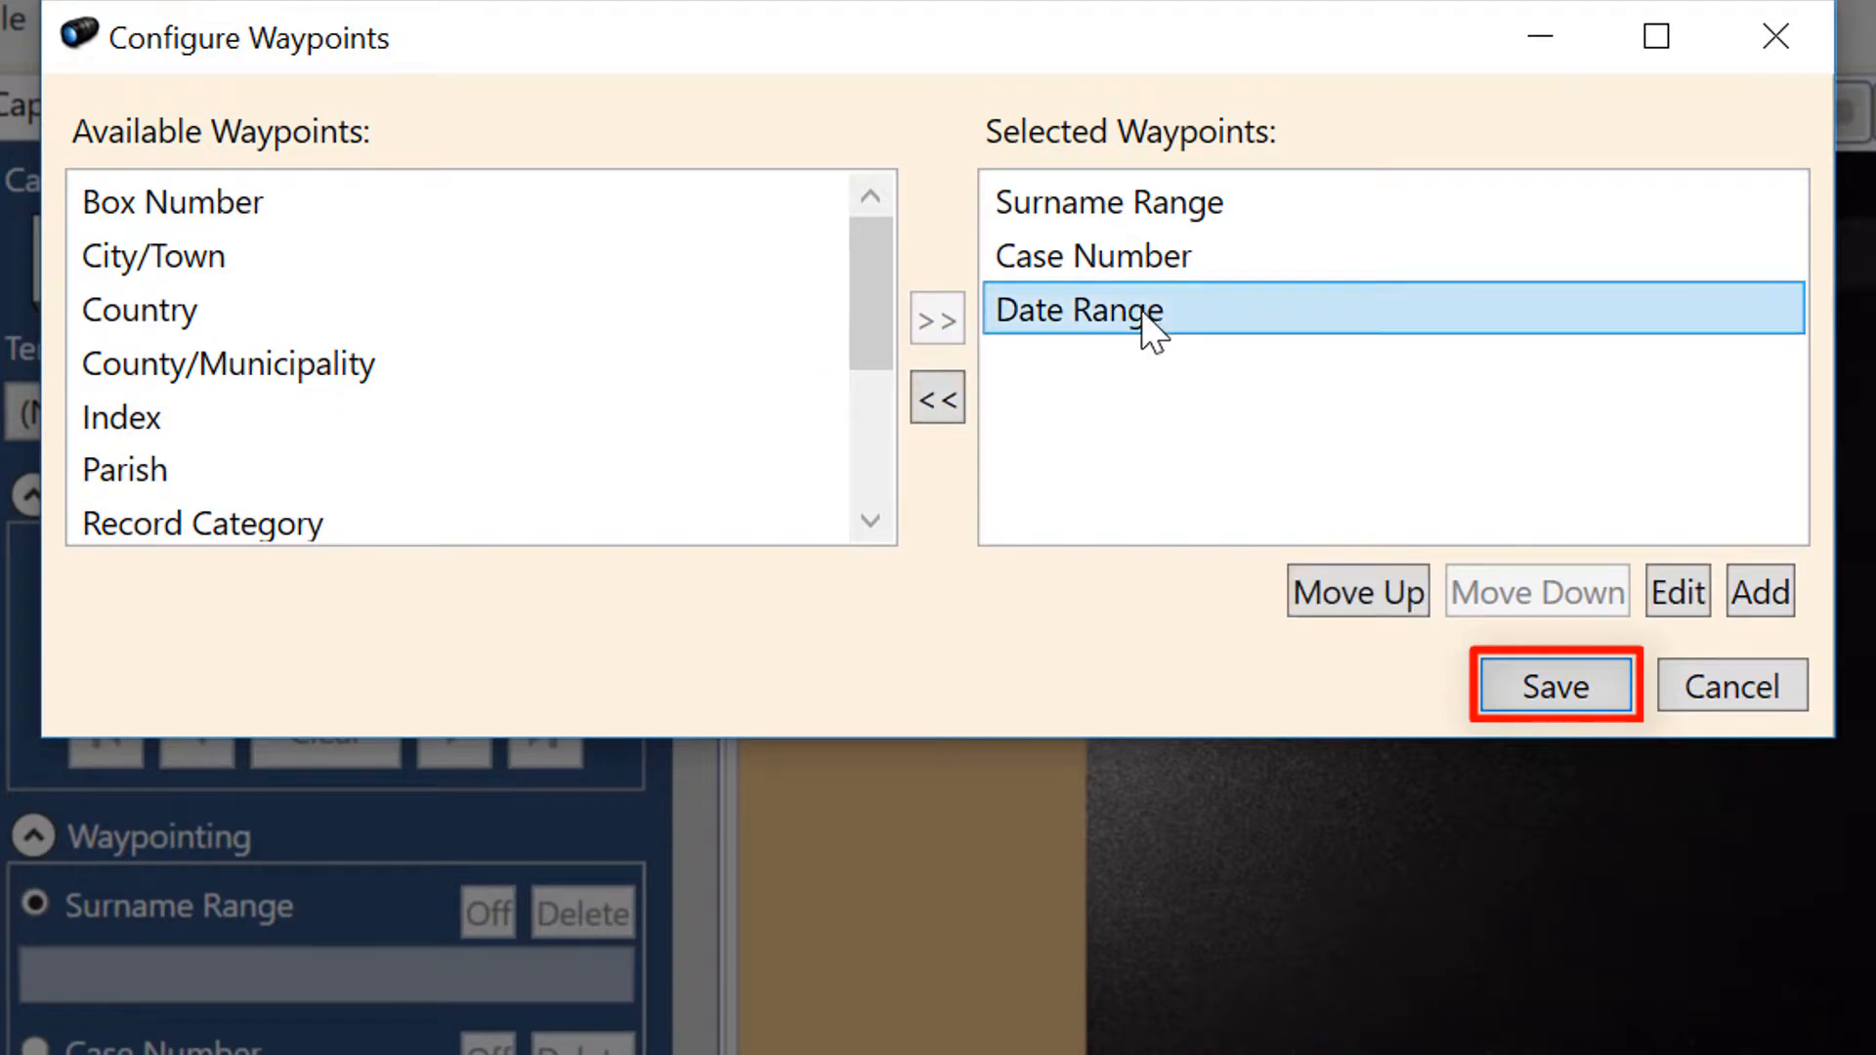
click(947, 403)
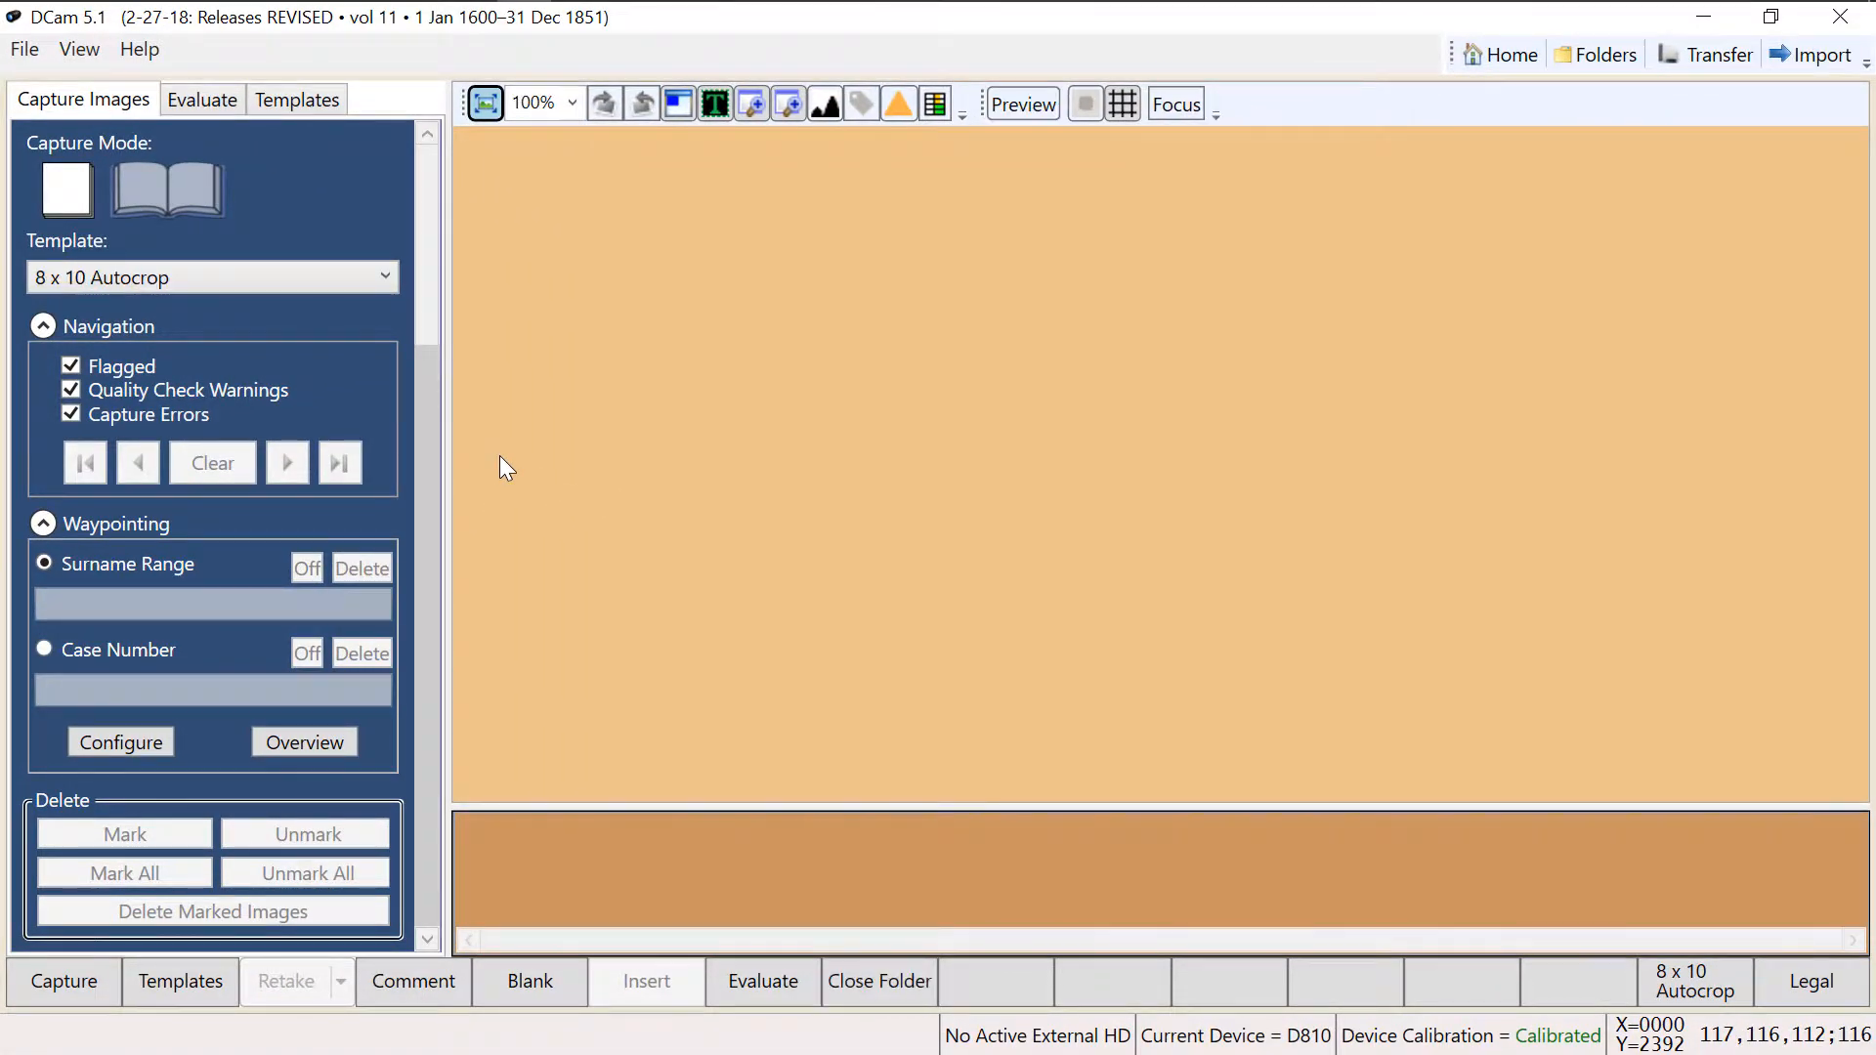
- Capture the first page with the 8 x 10 Autocrop template and the family record sheet with the Legal template
key(space)
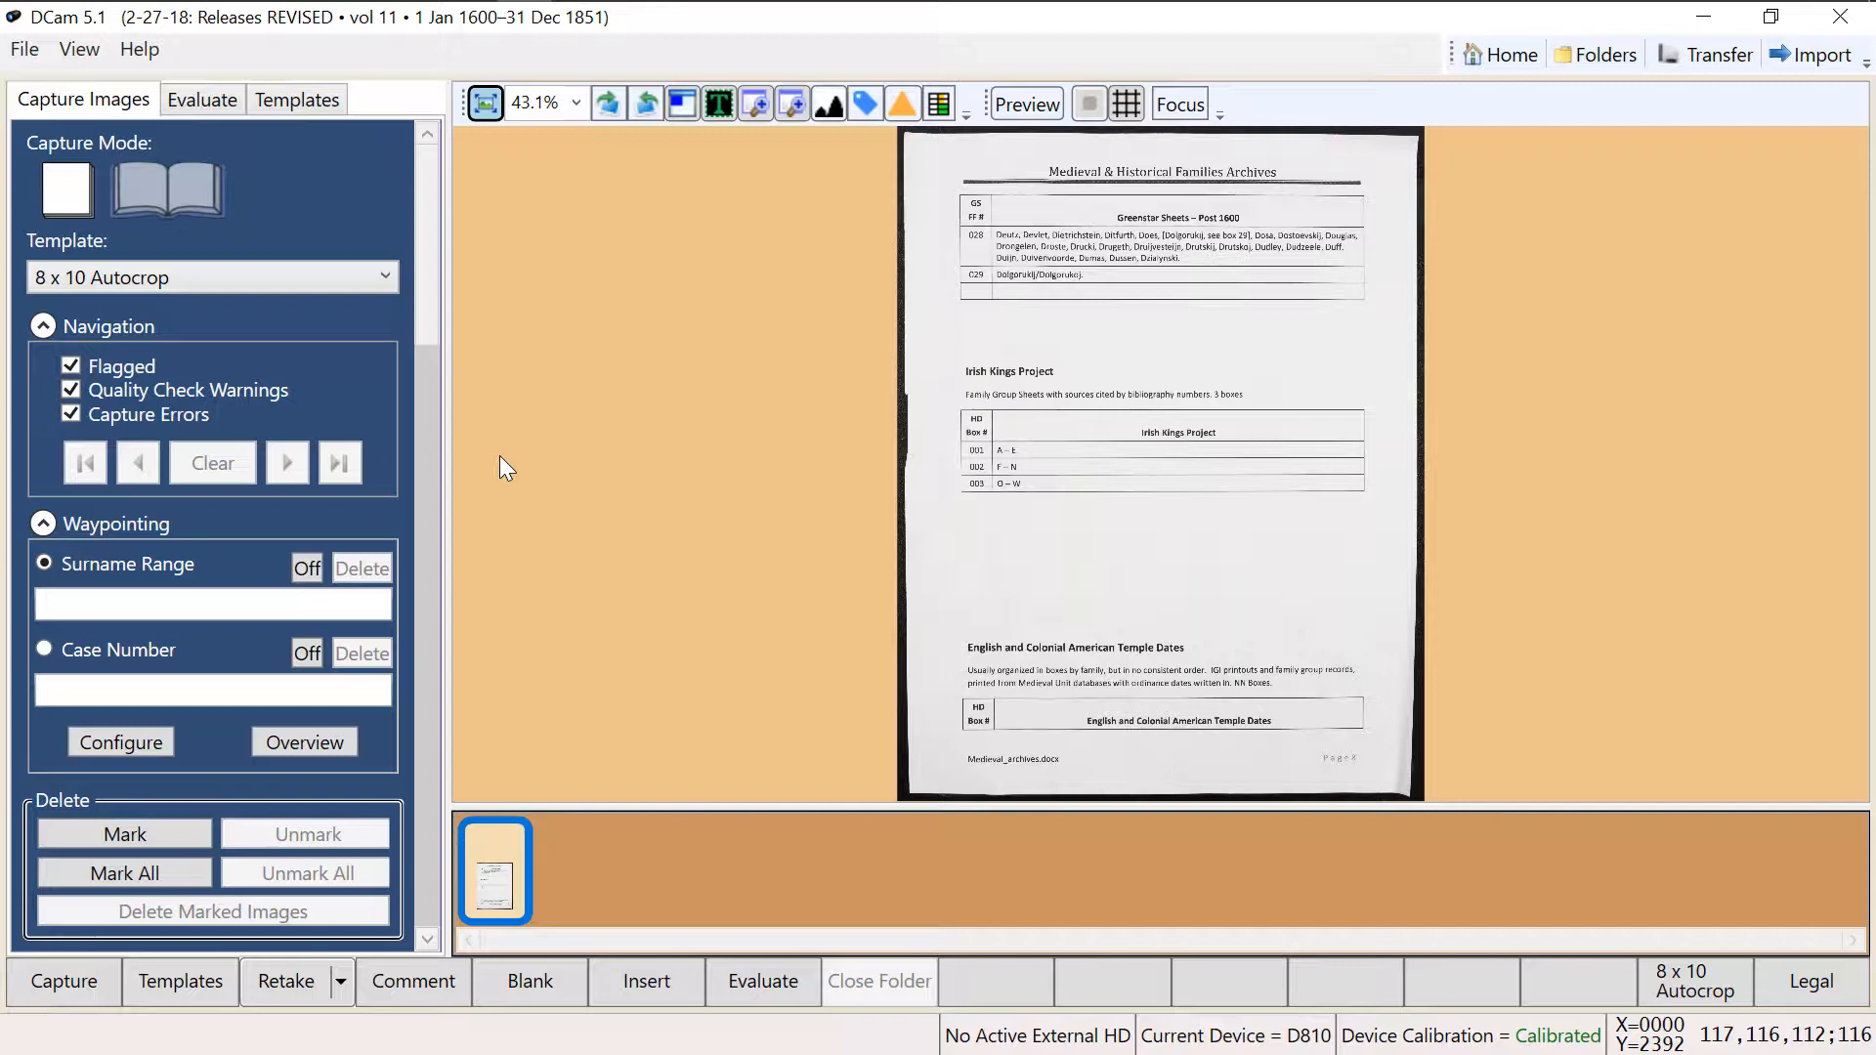
key(F12)
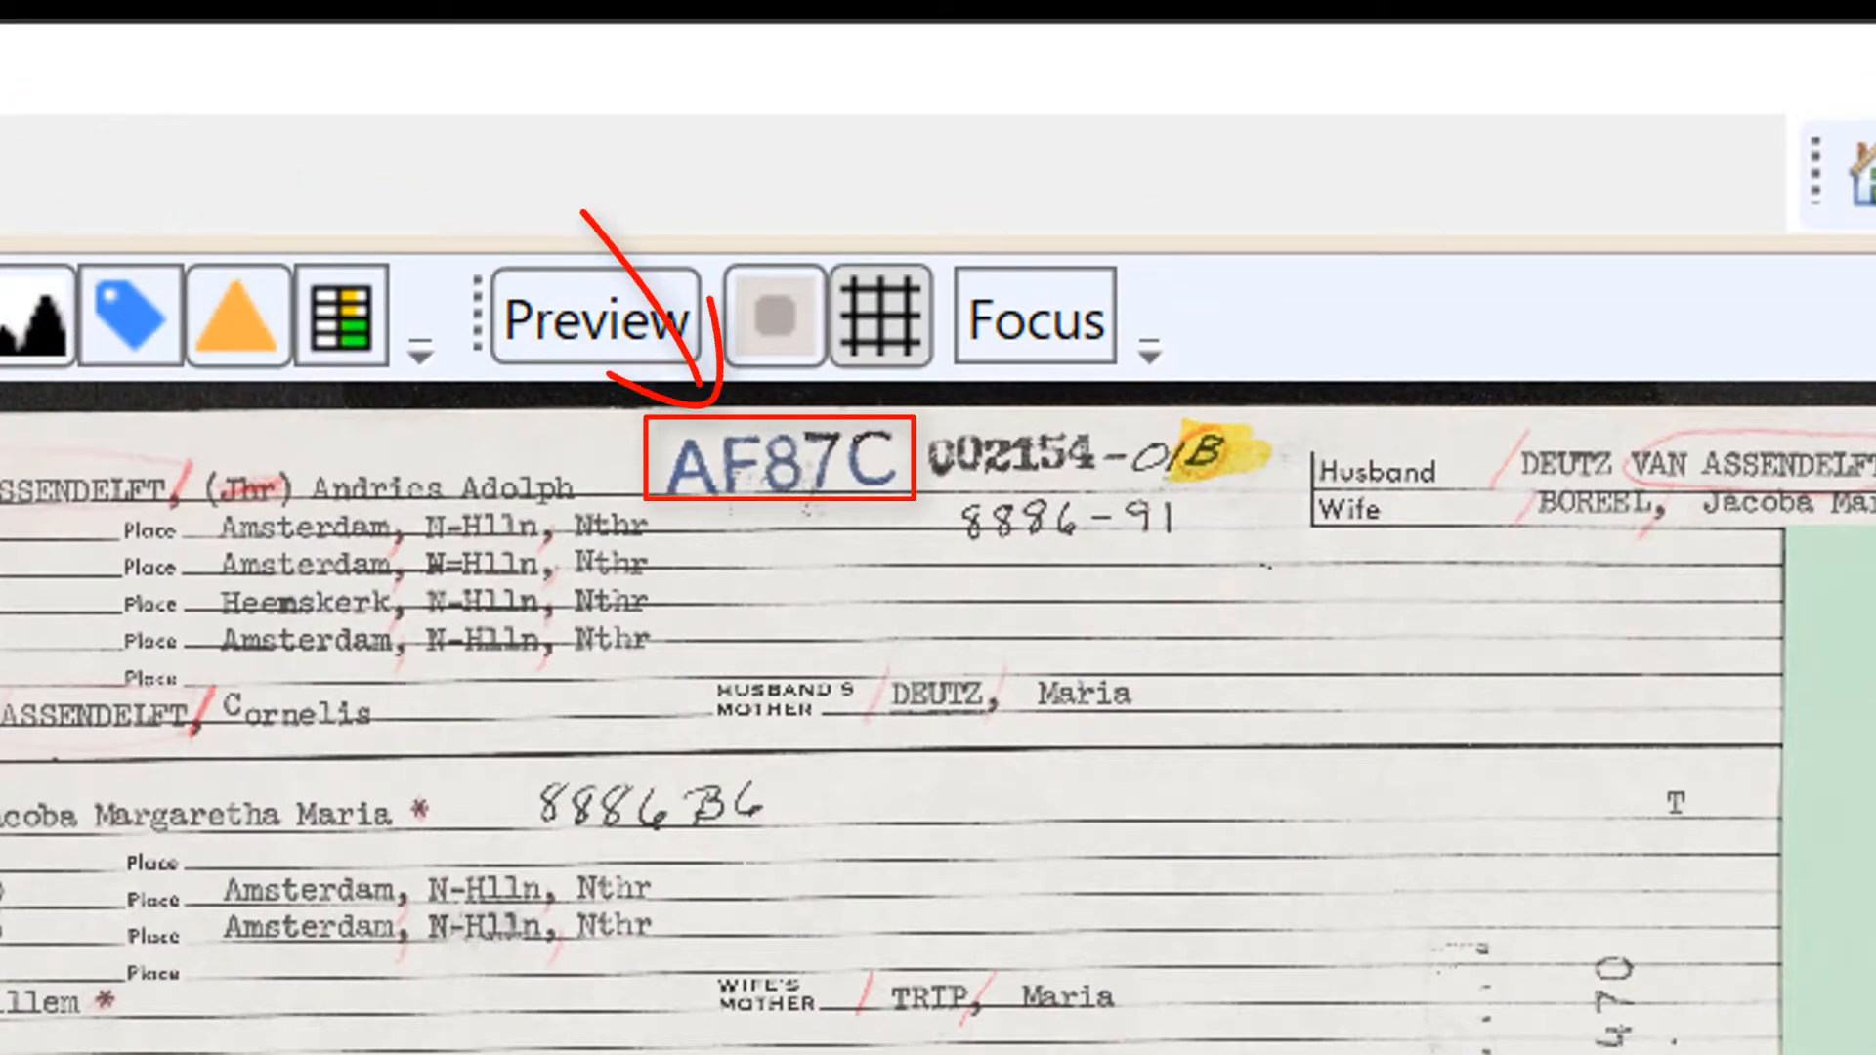
- Enter the husband's first surname from the captured sheet as the Surname Range waypoint
scroll(789, 162, up, 1)
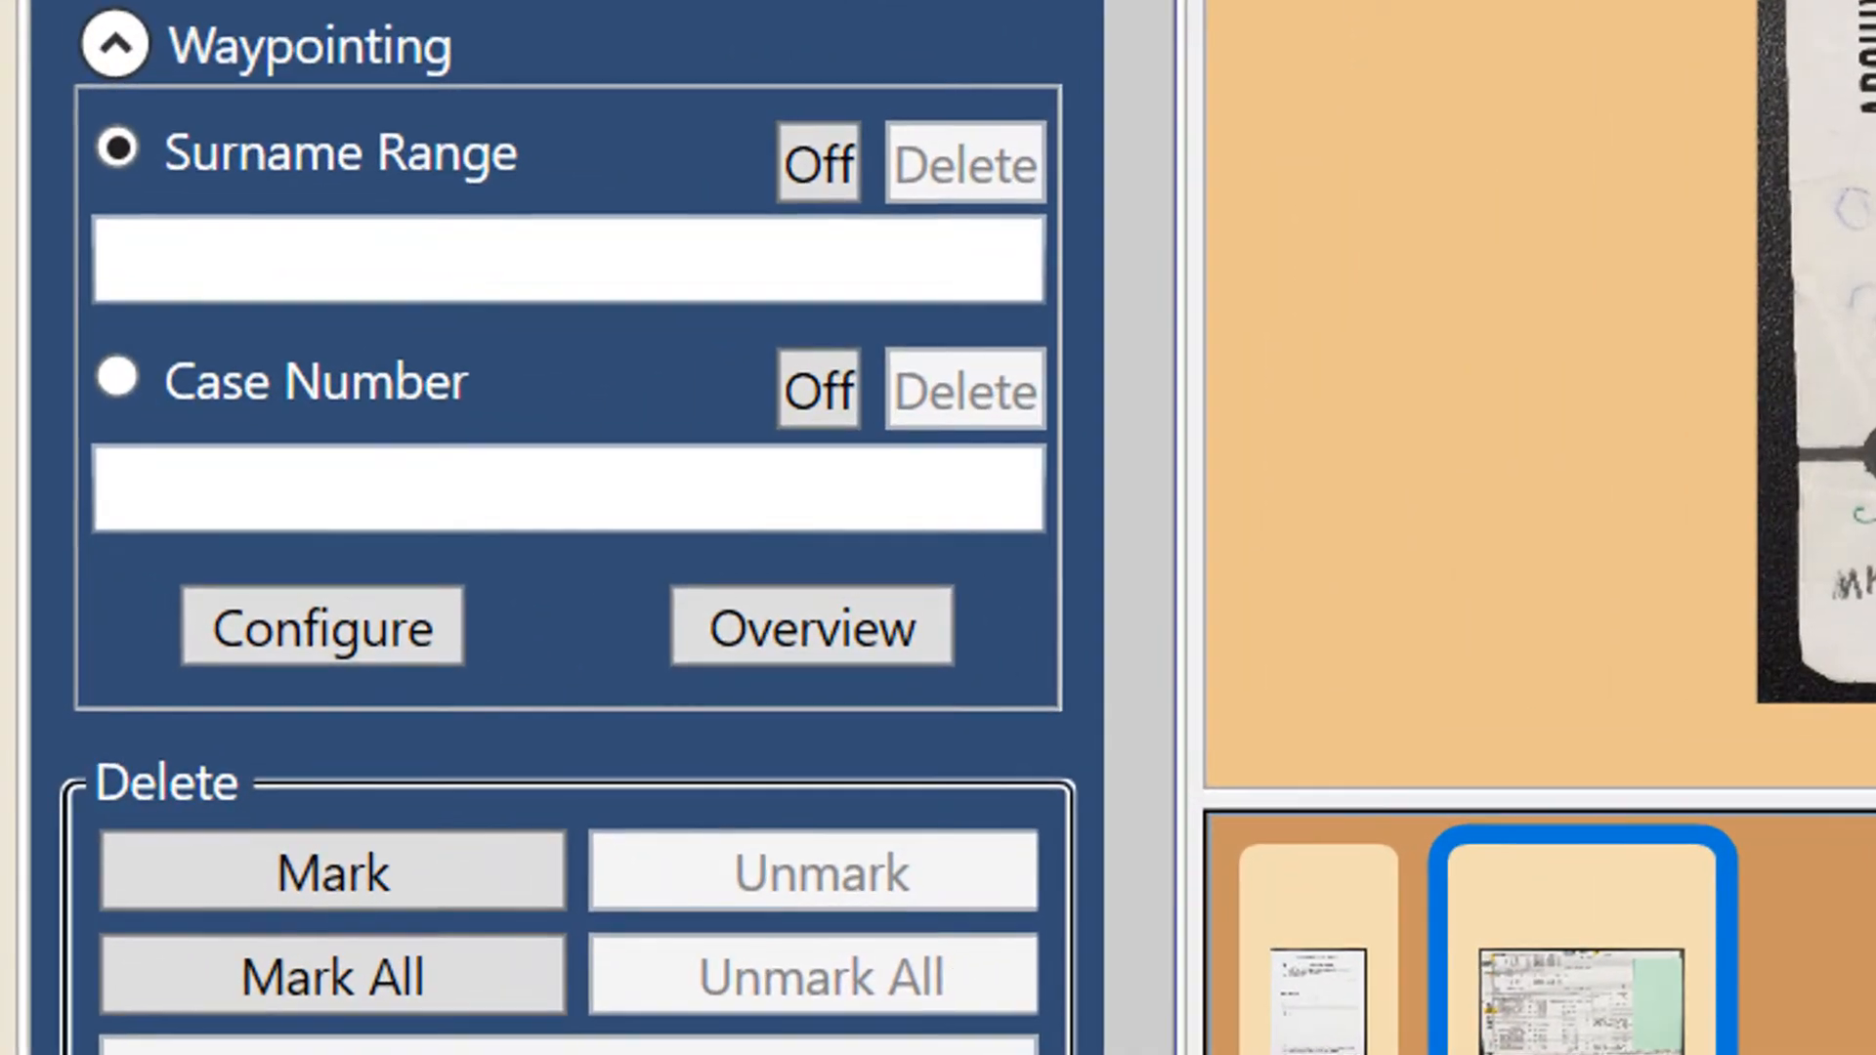
click(394, 395)
text(DEUTZ)
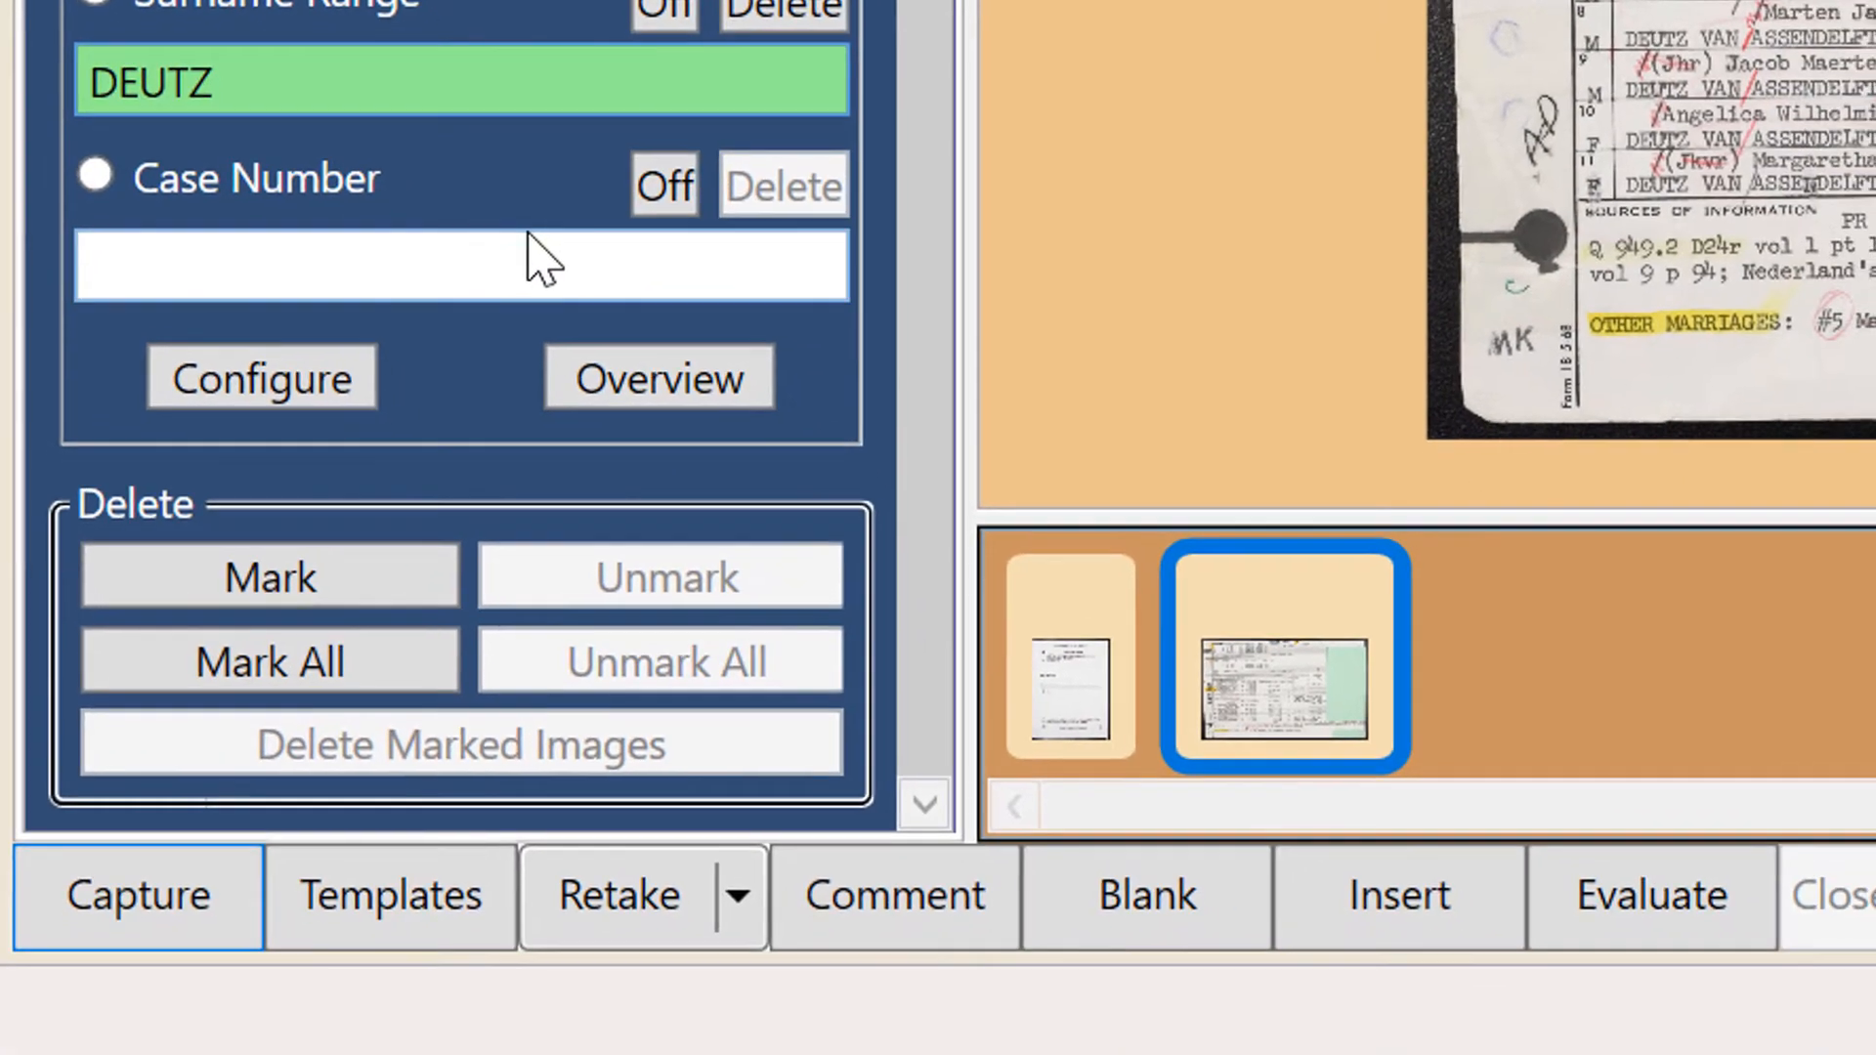
- Set the Case Number waypoint of the captured sheet to AF87C
click(591, 373)
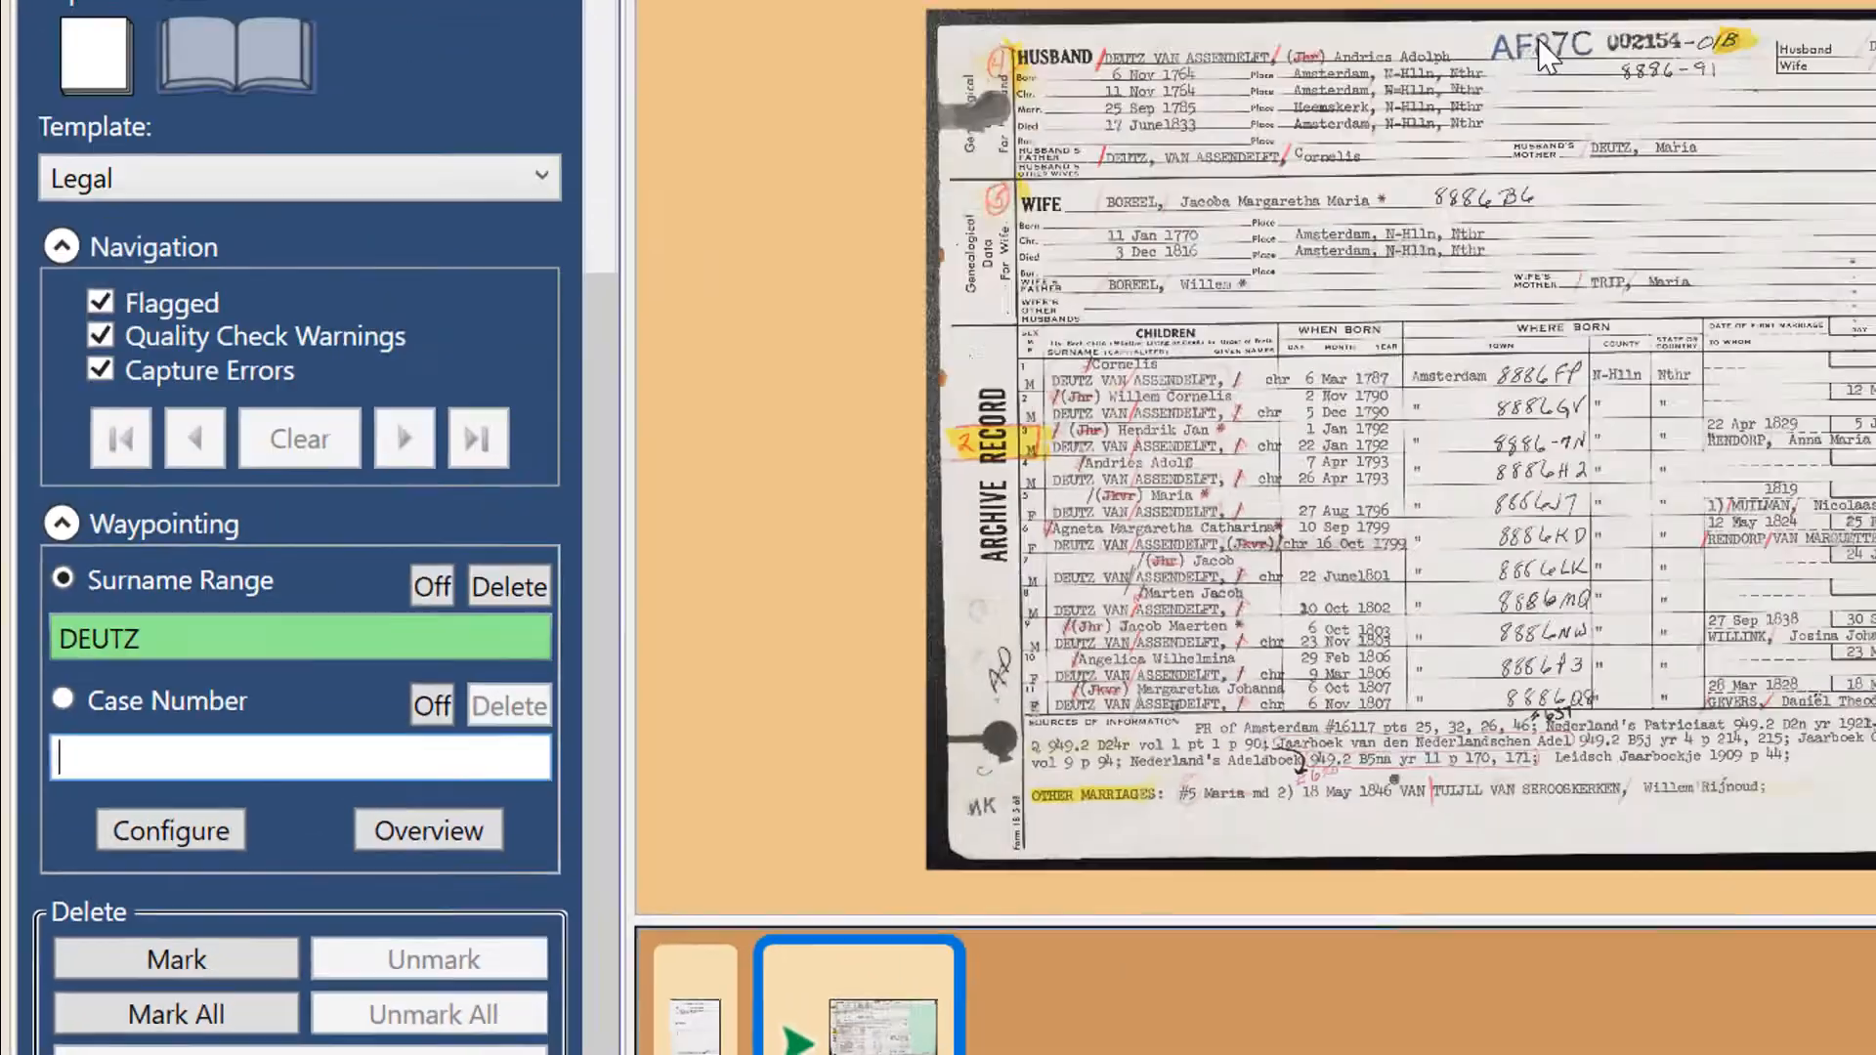
scroll(1444, 65, up, 5)
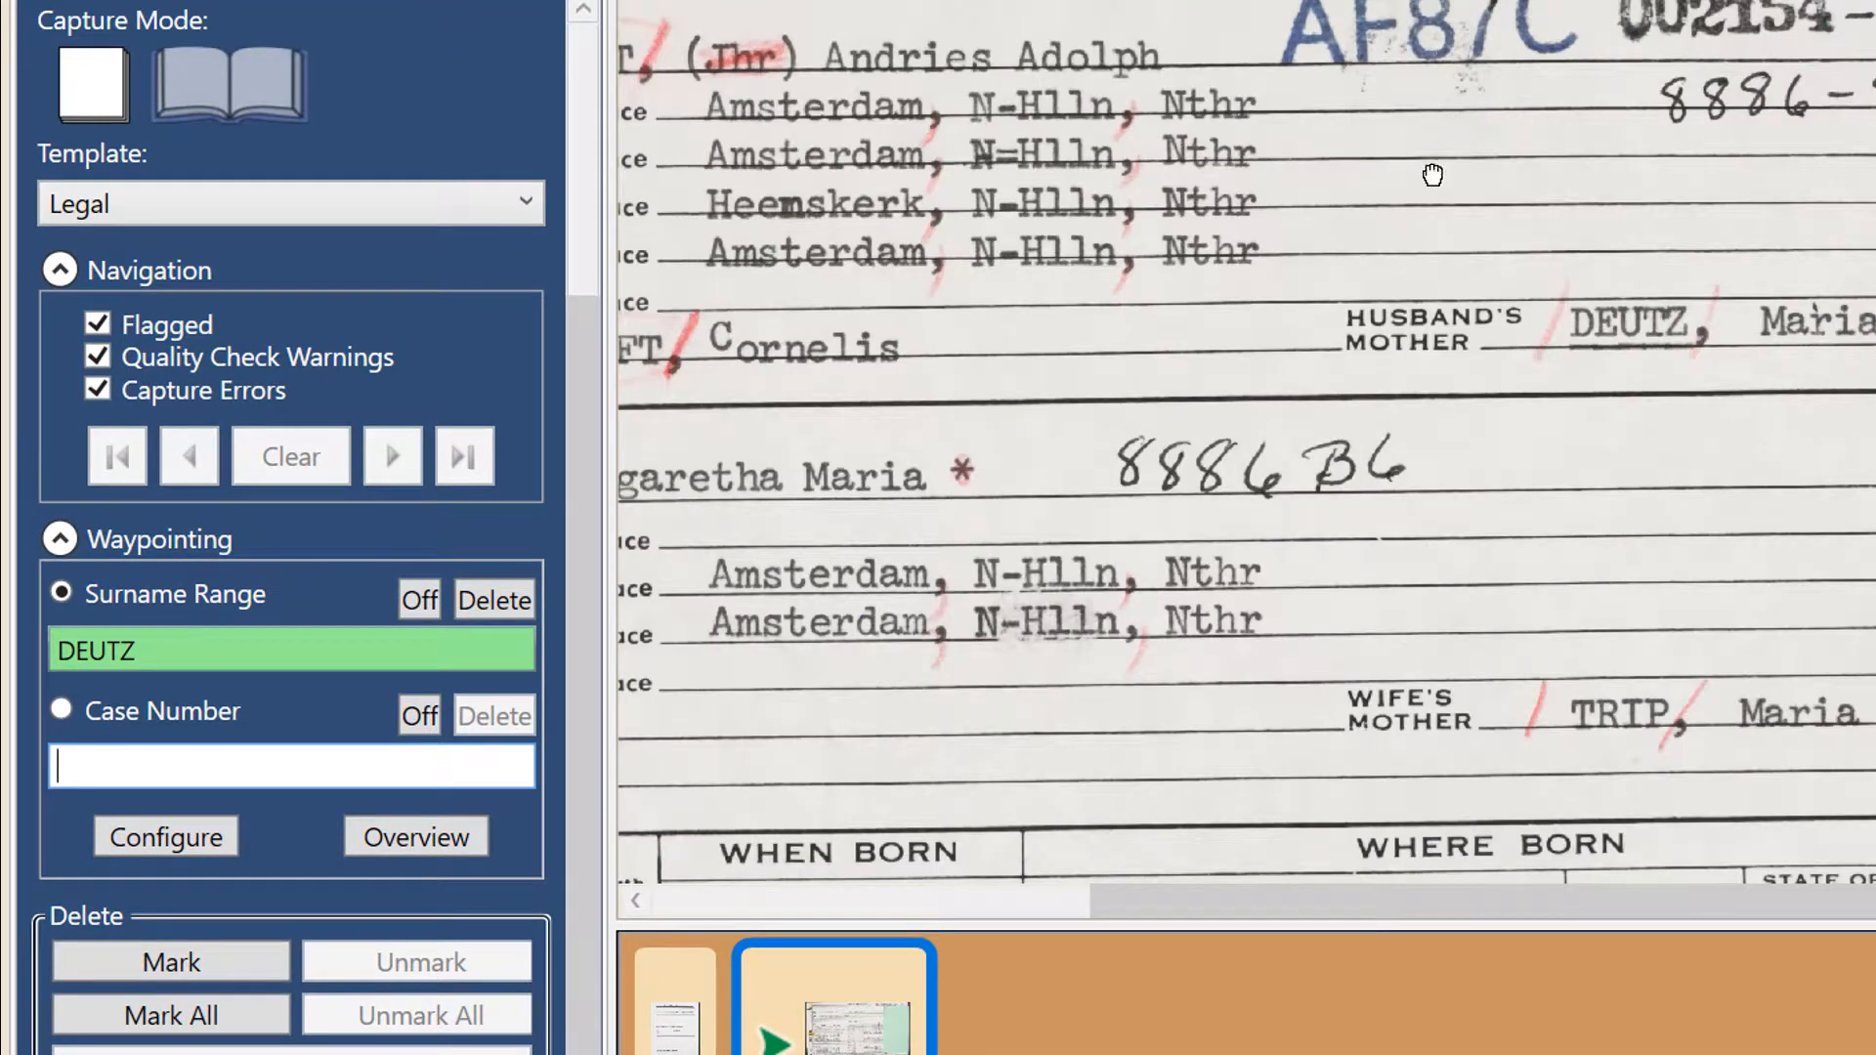
scroll(1430, 274, up, 1)
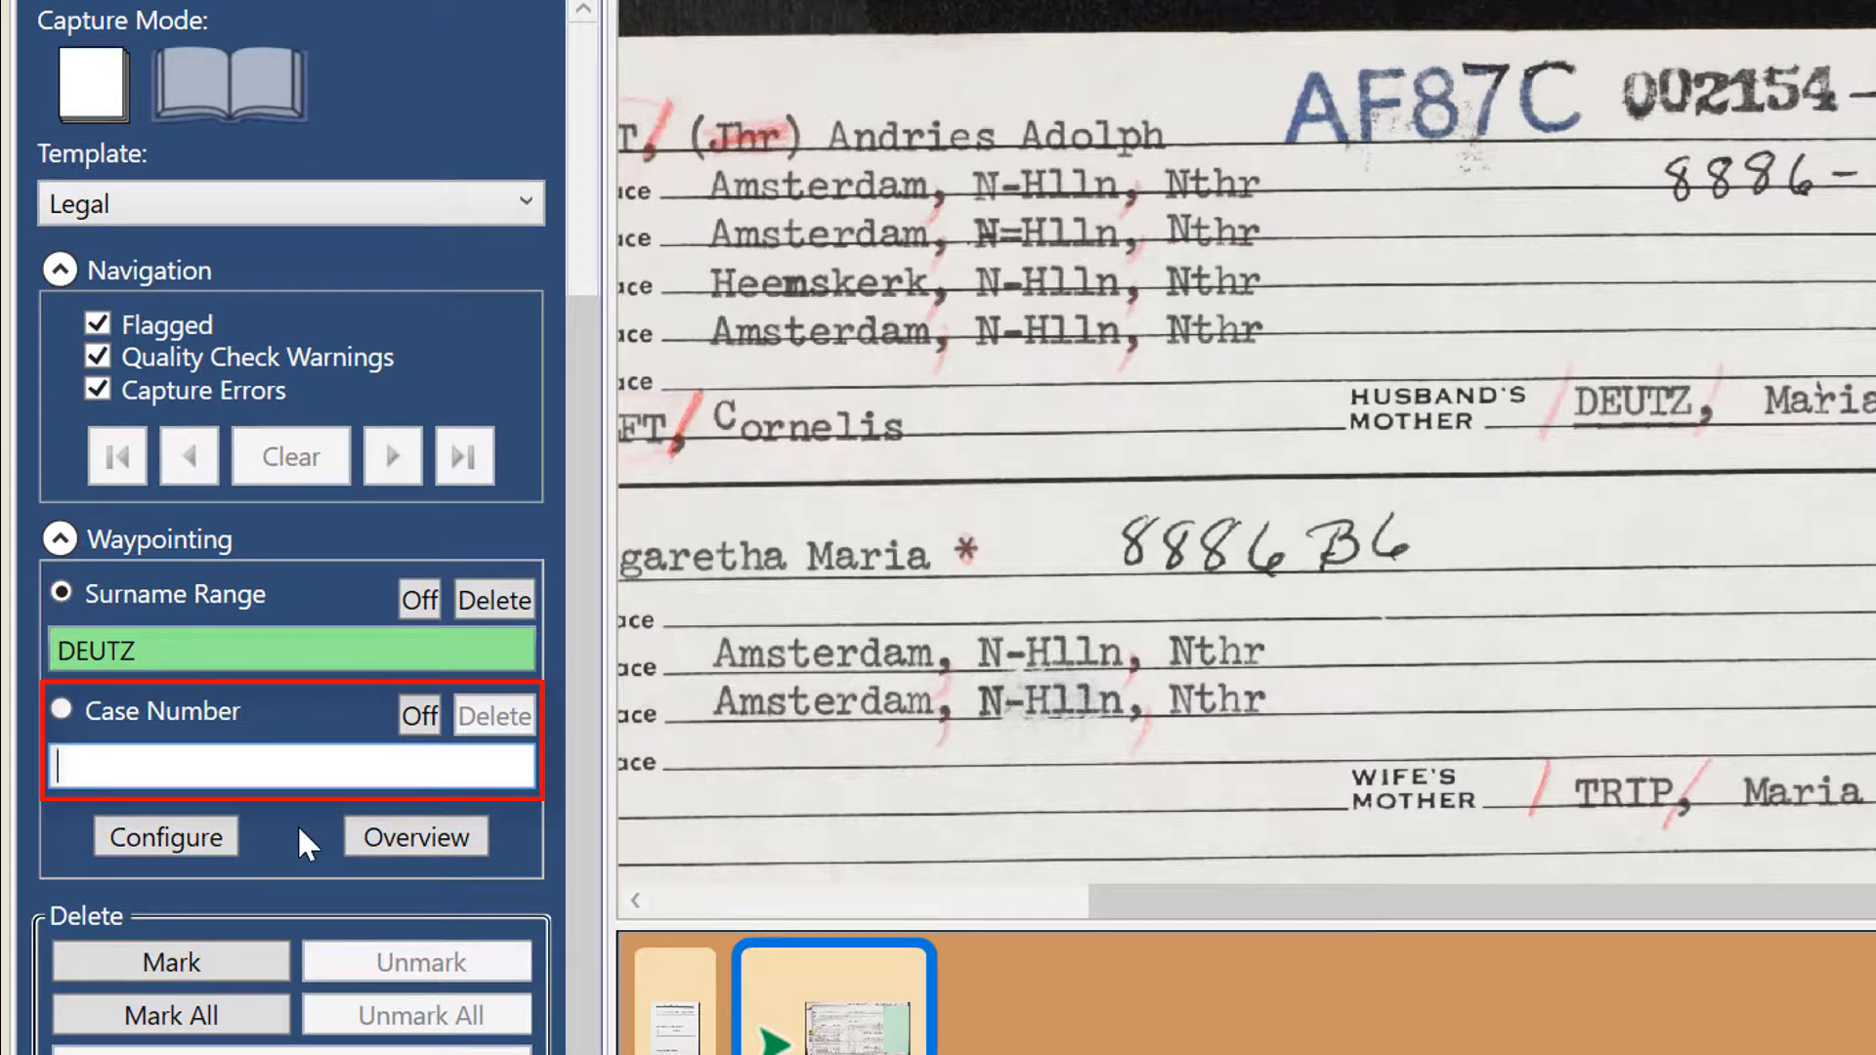
text(AF)
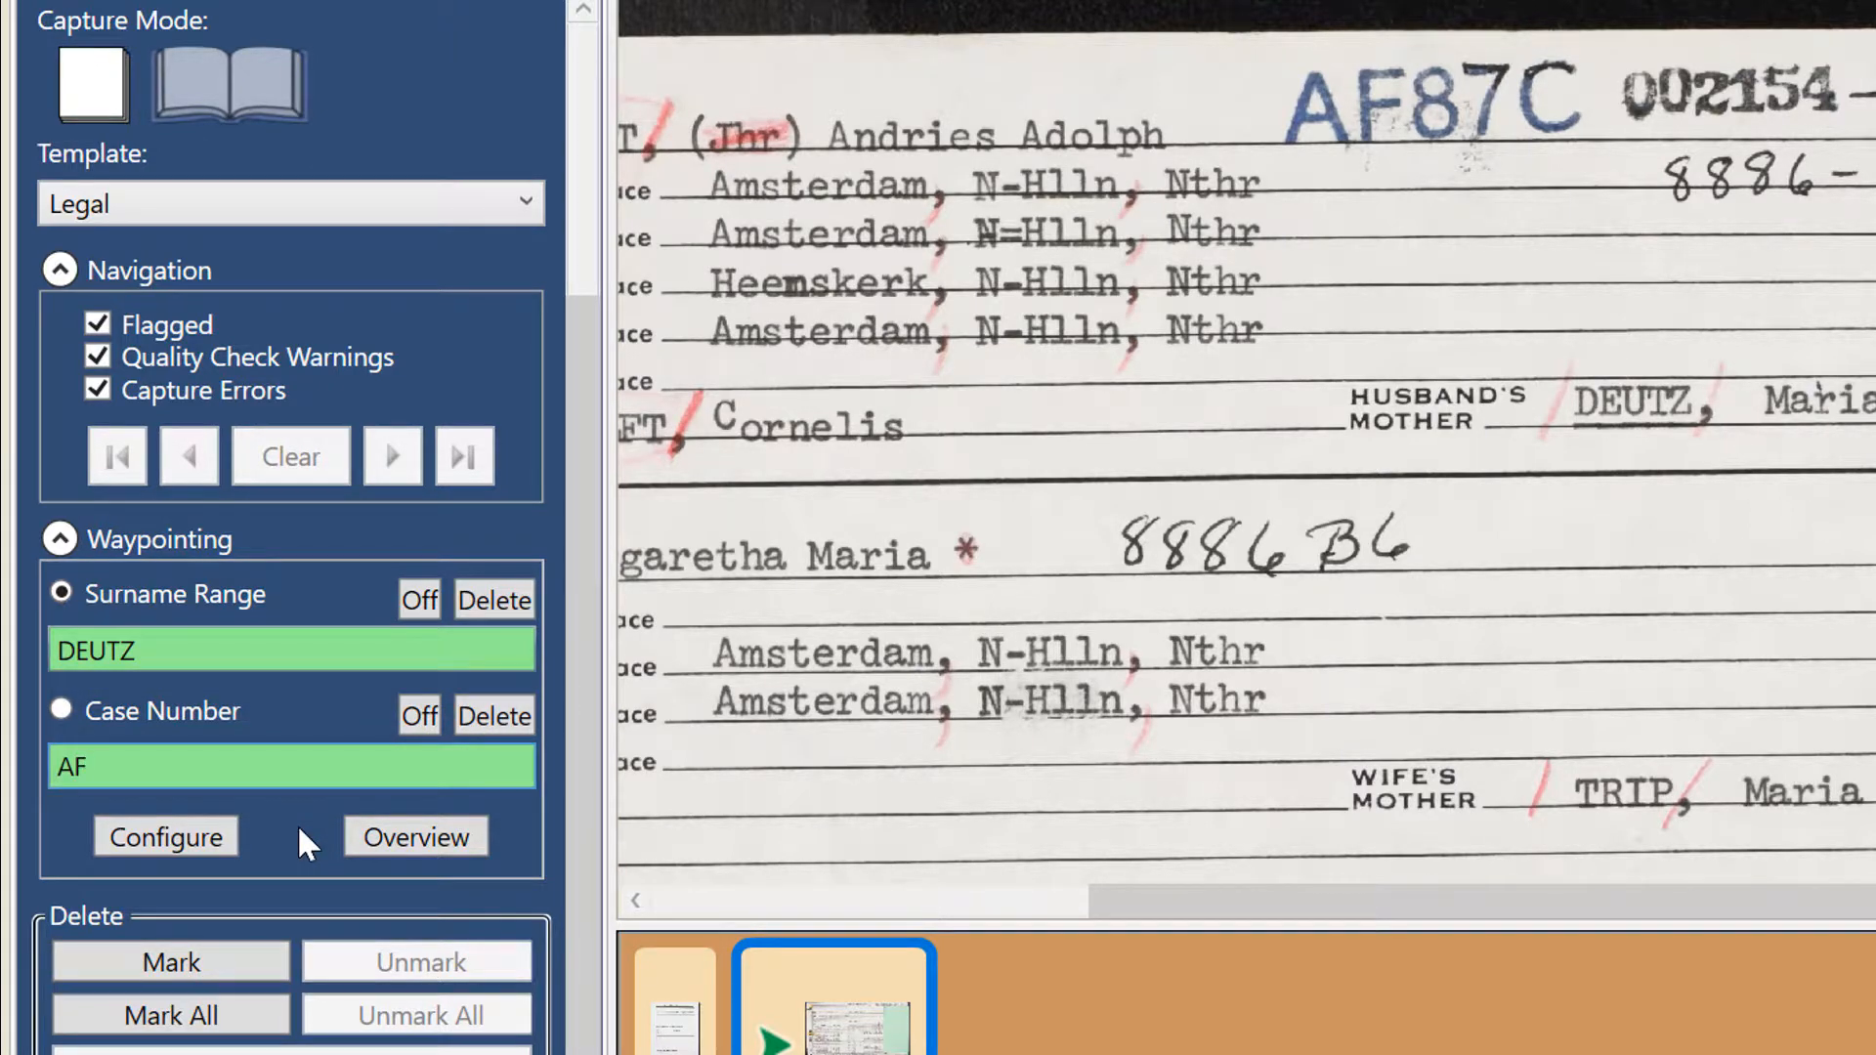
text(87C)
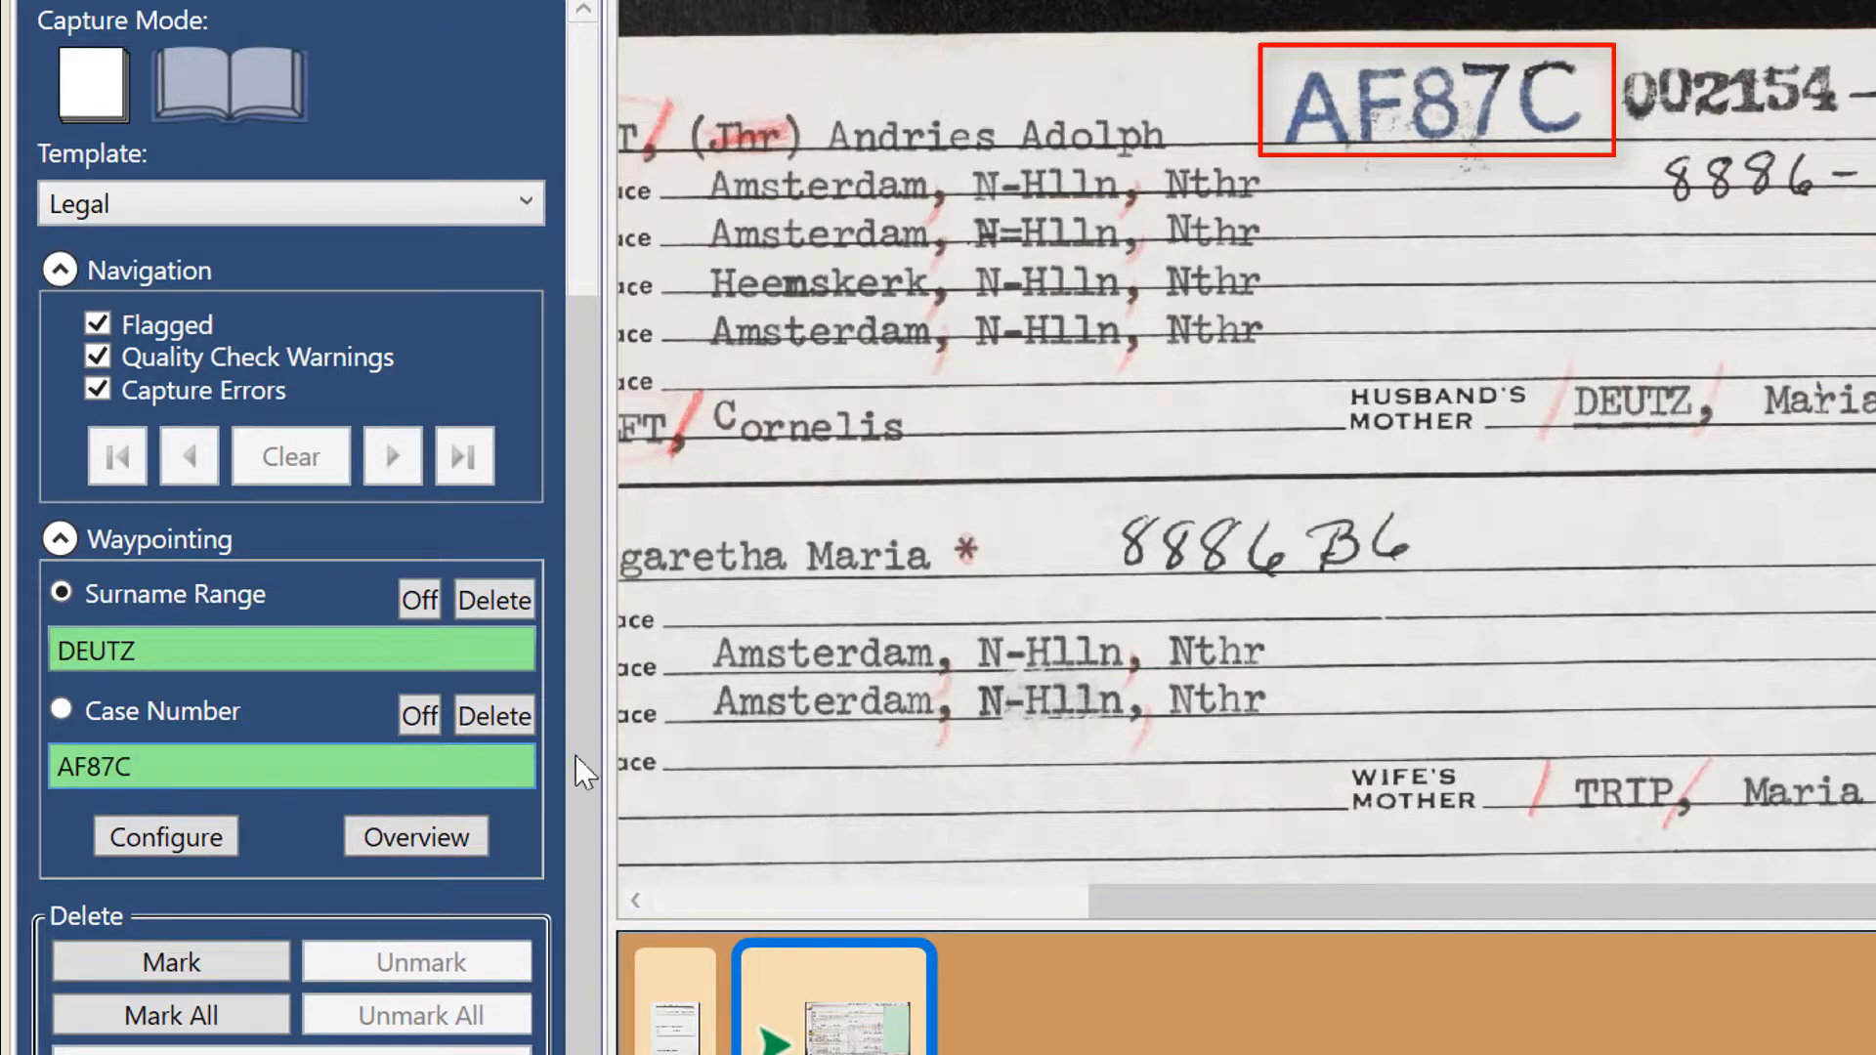
- Replace the Surname Range waypoint with the first part of the hyphenated surname on the next captured sheet
scroll(1507, 497, down, 5)
key(Return)
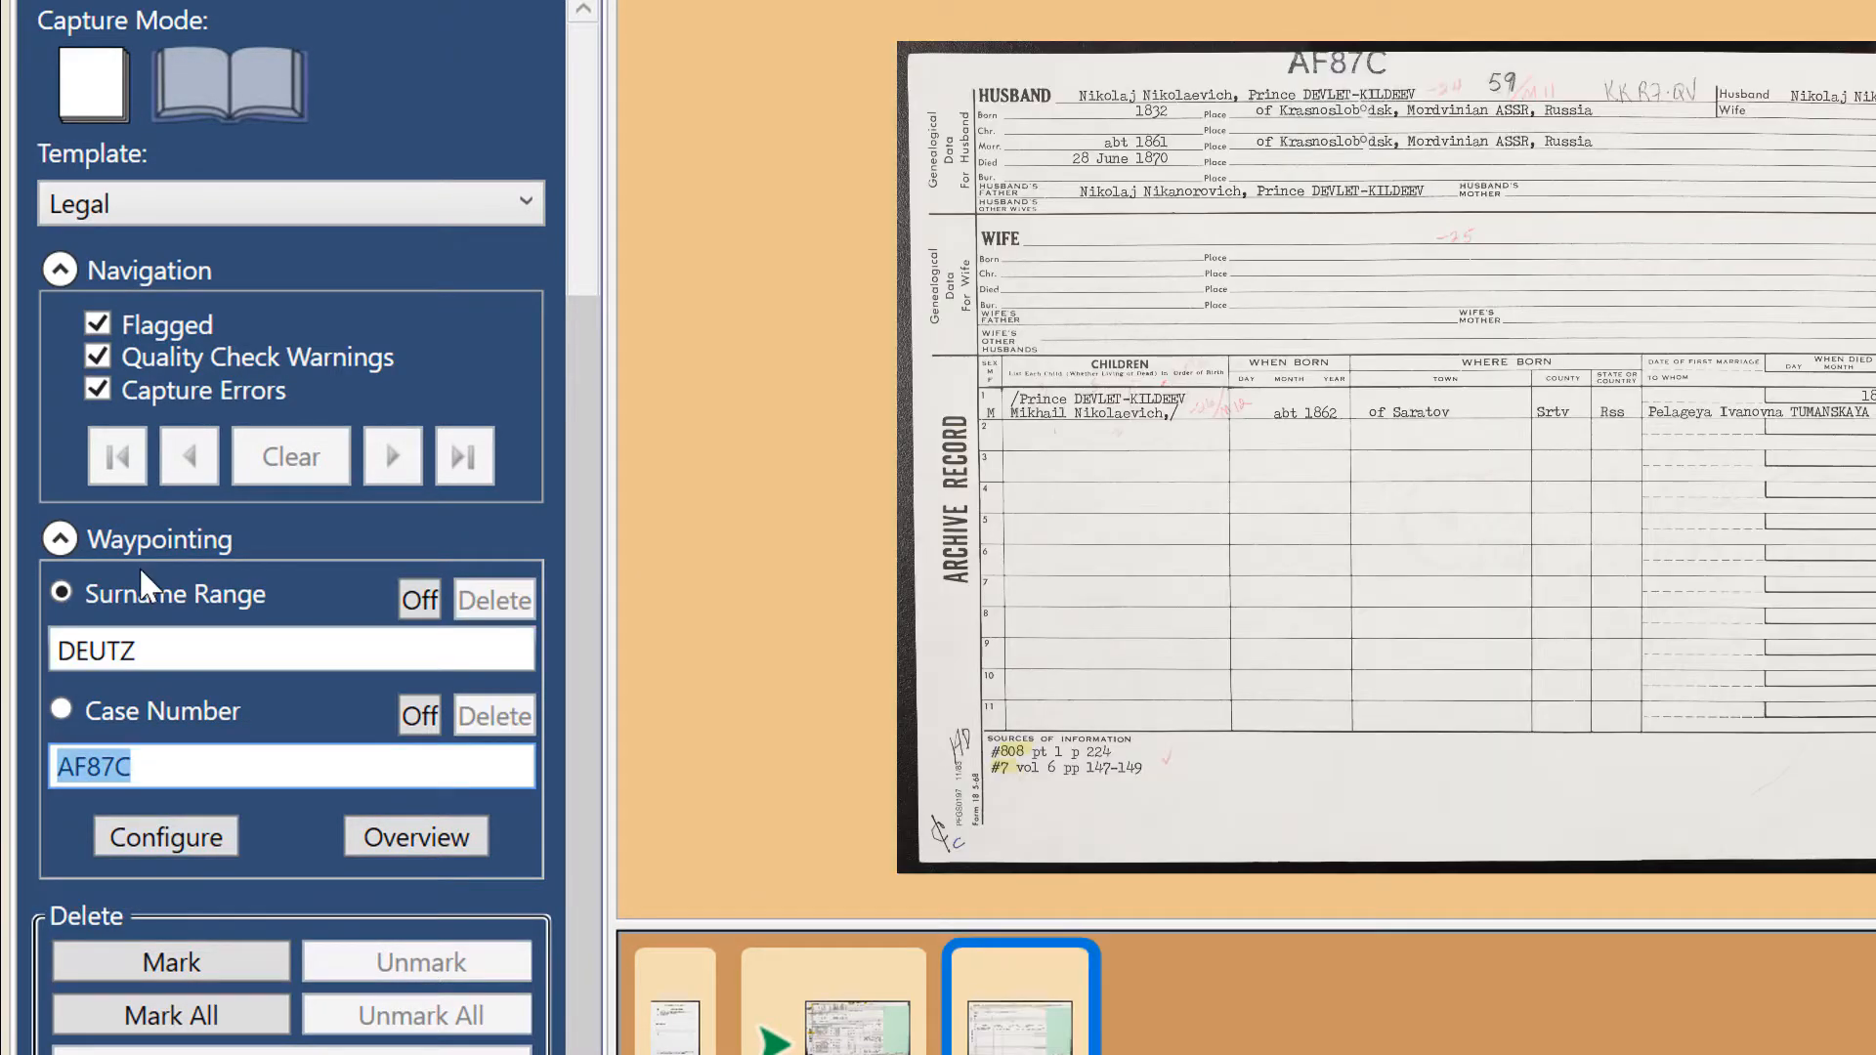
click(171, 644)
key(BackSpace)
key(BackSpace)
key(BackSpace)
key(BackSpace)
key(BackSpace)
text(DEV)
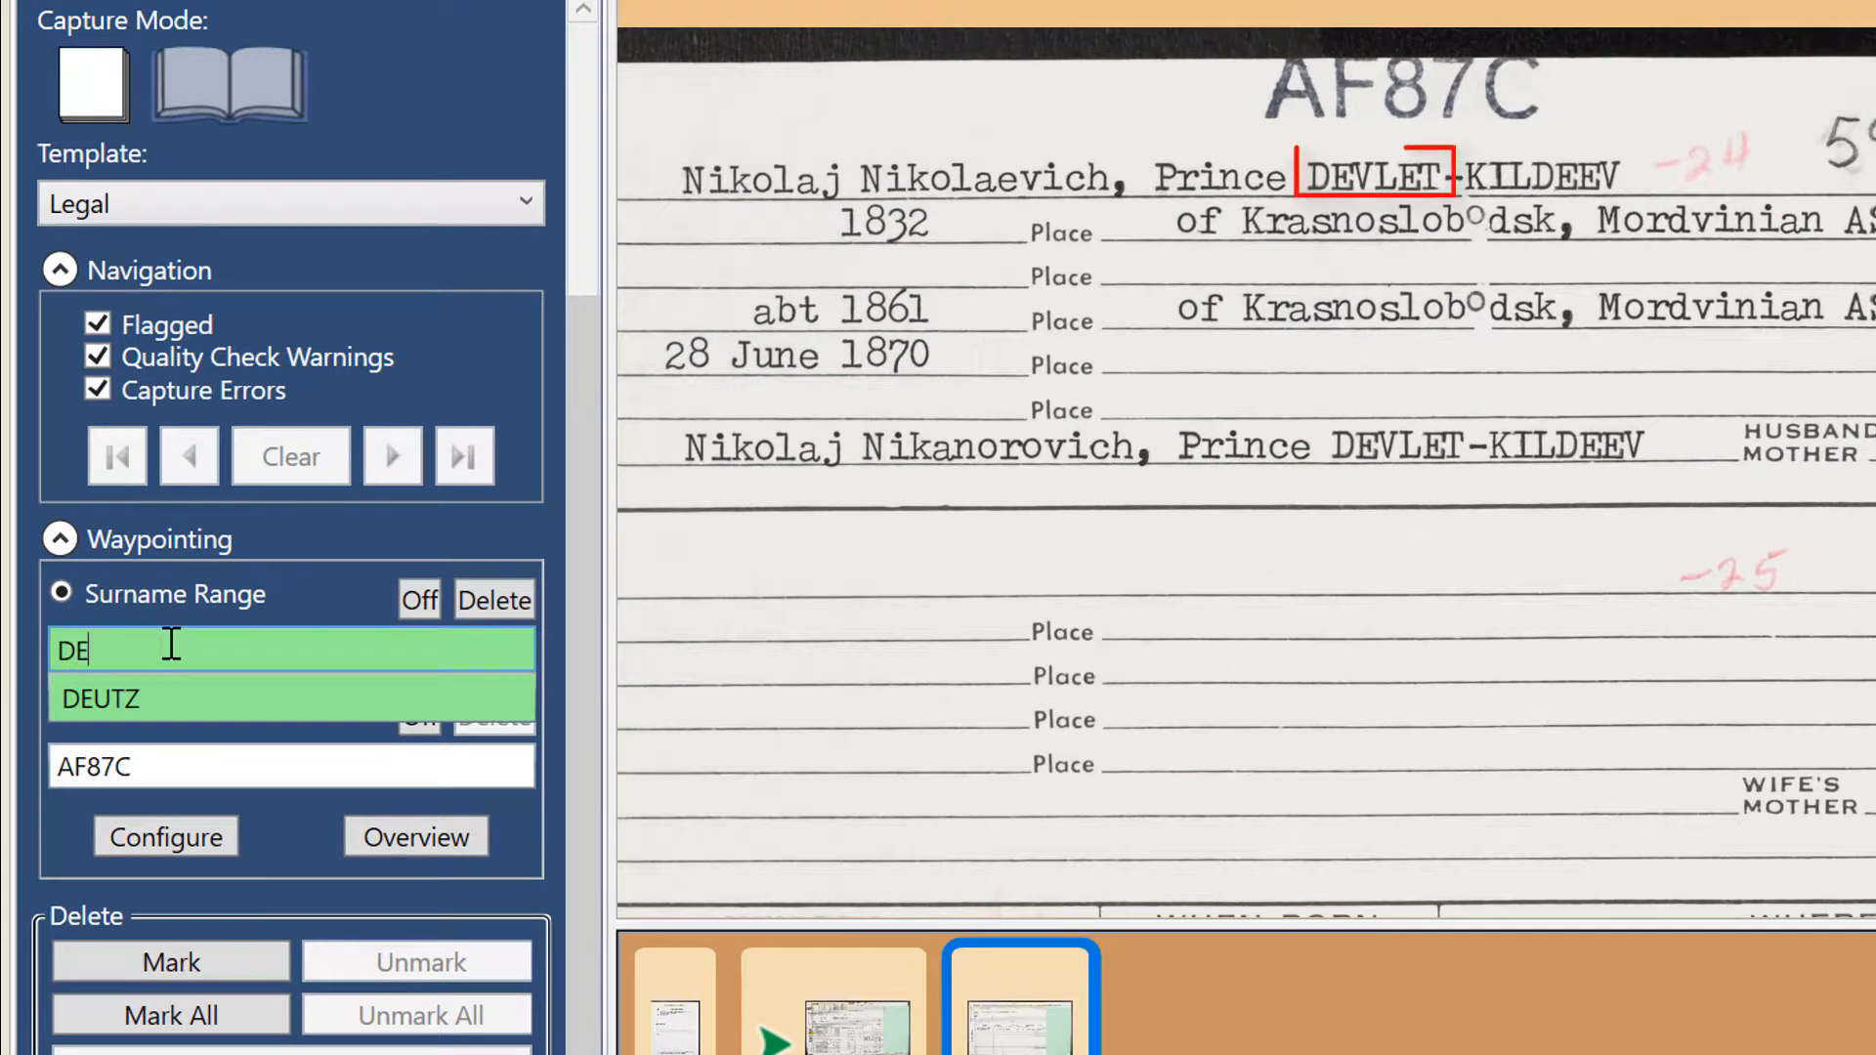
text(LET)
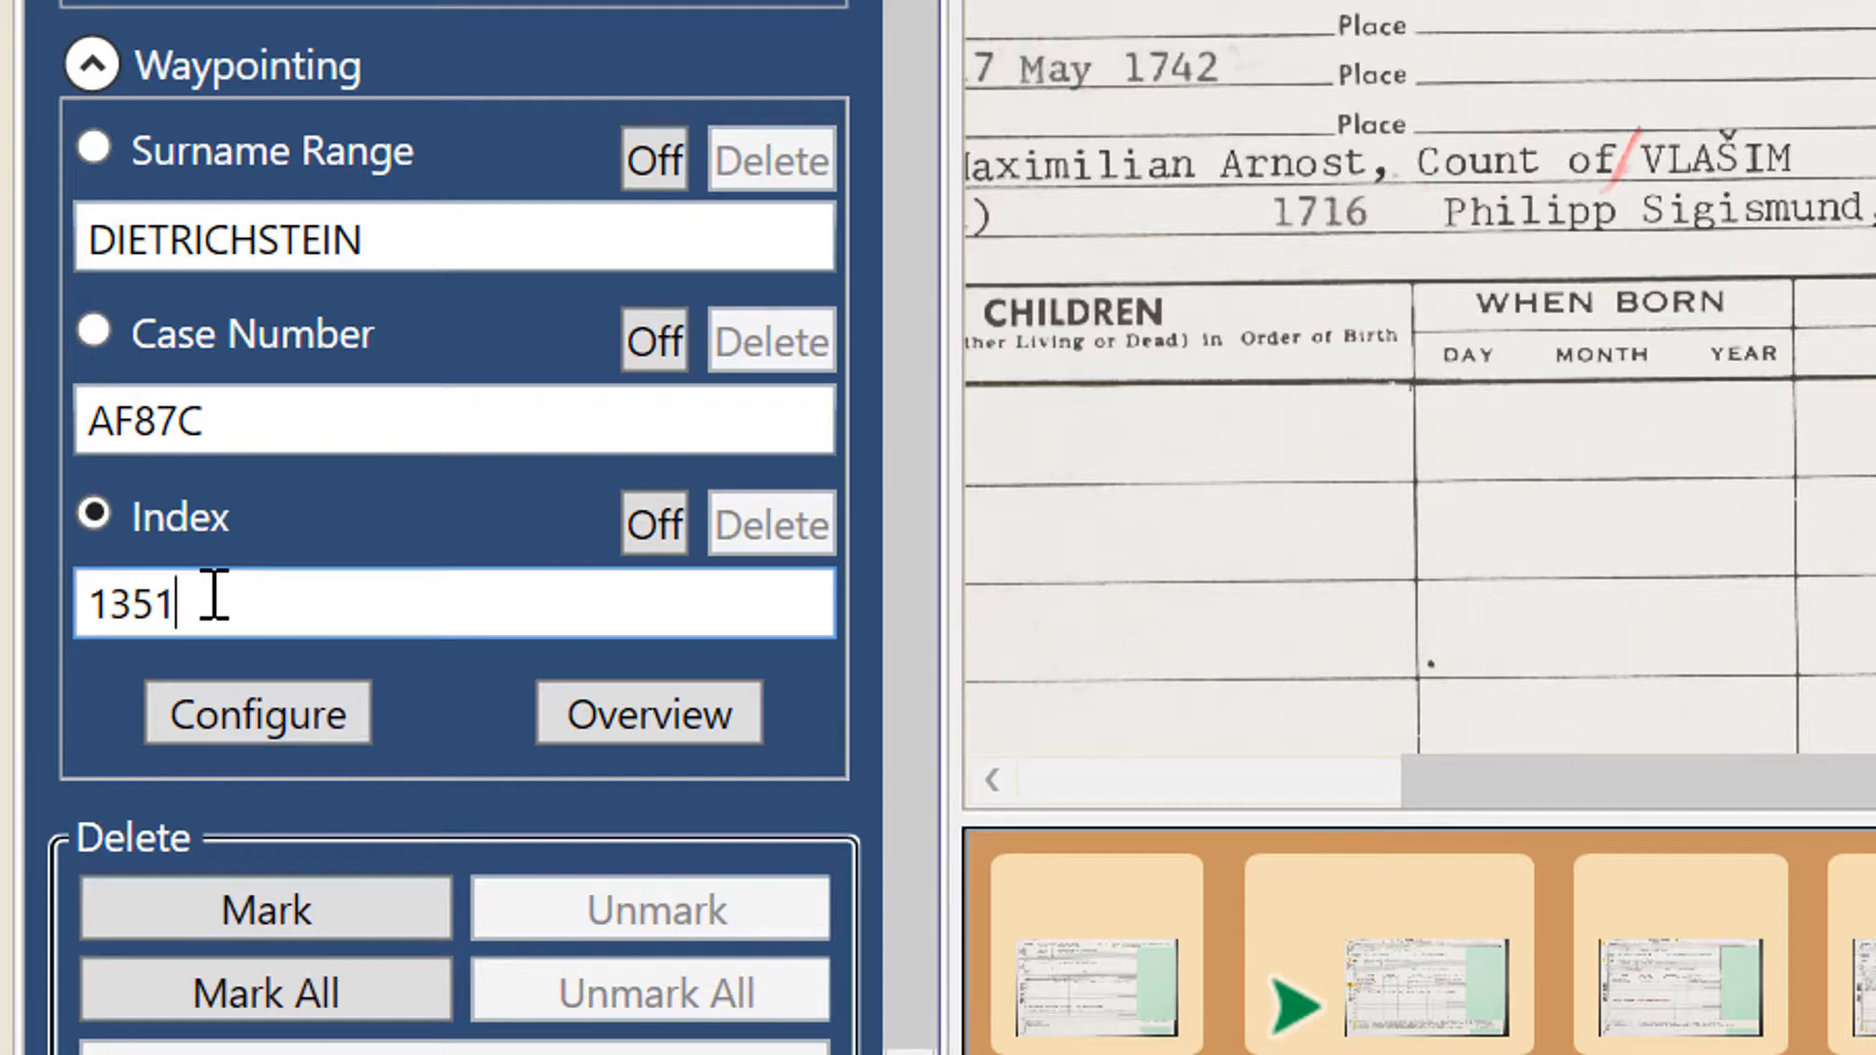
- Set the Index waypoint to 1352 and increment it to 1353 on the following image
key(BackSpace)
text(2)
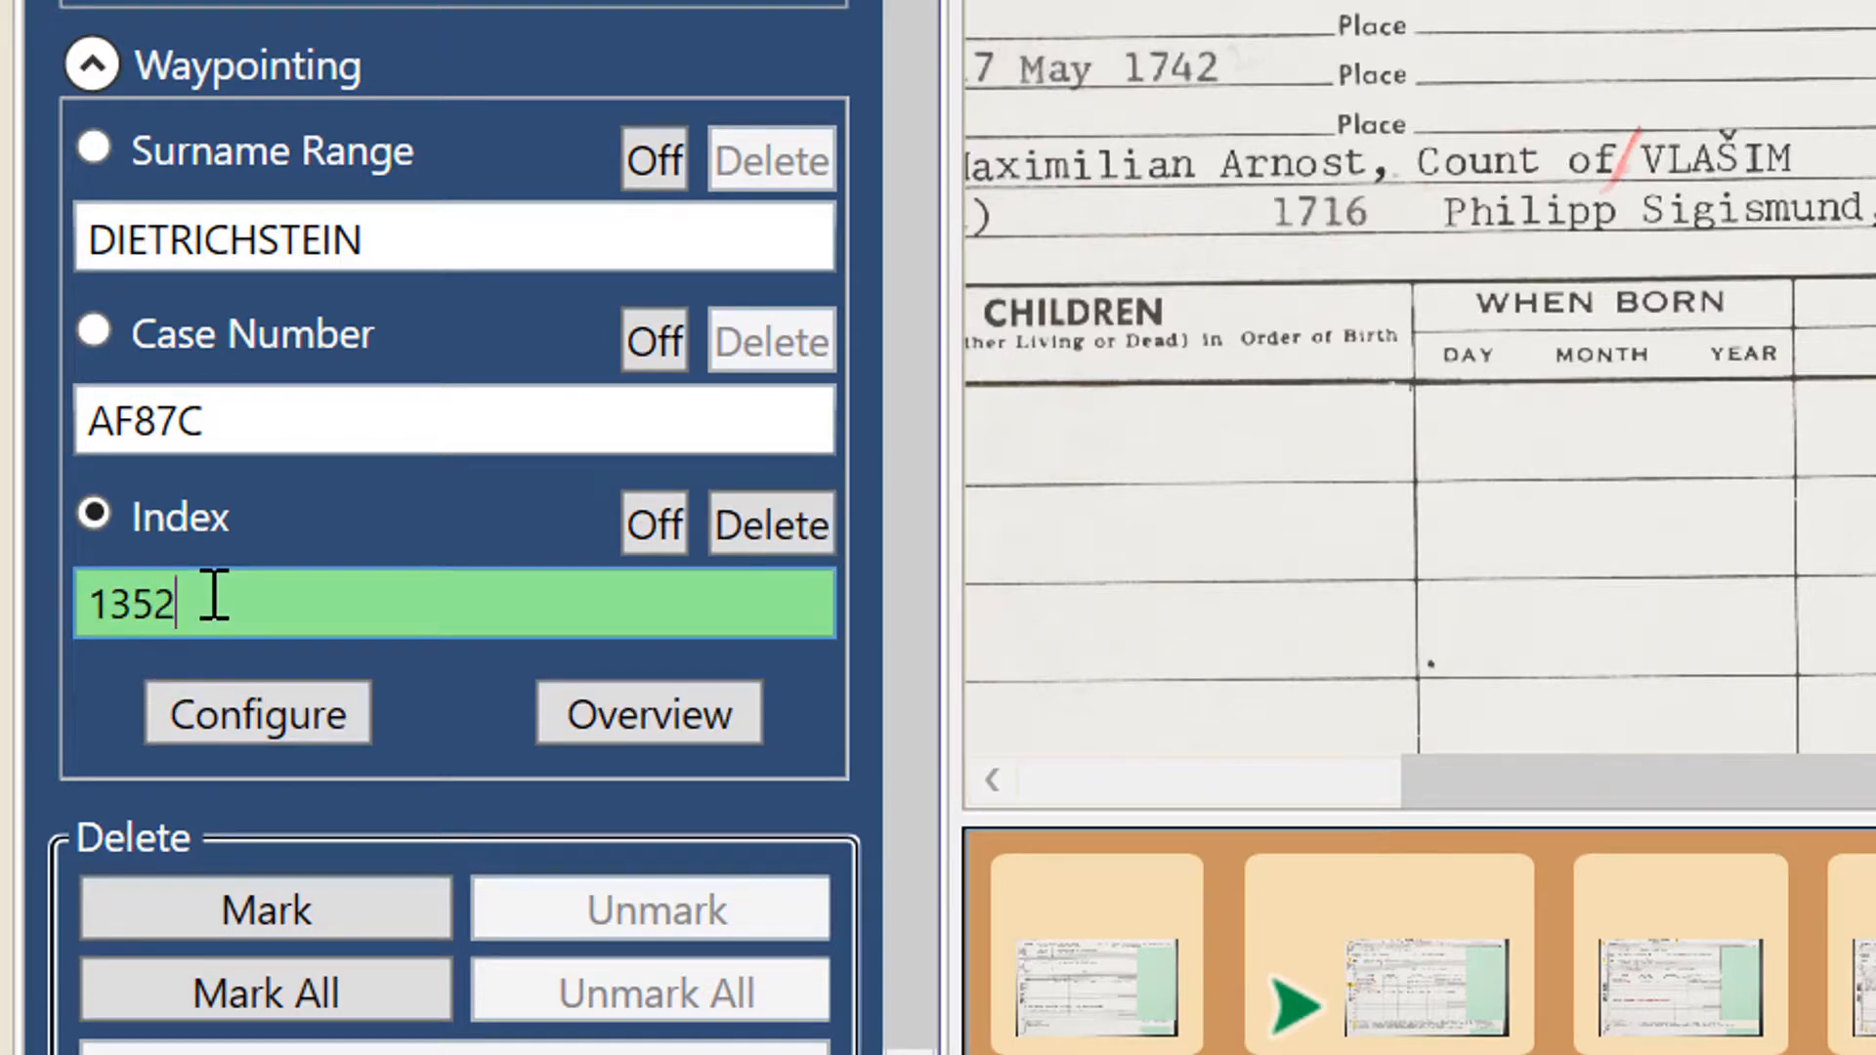
key(ctrl+i)
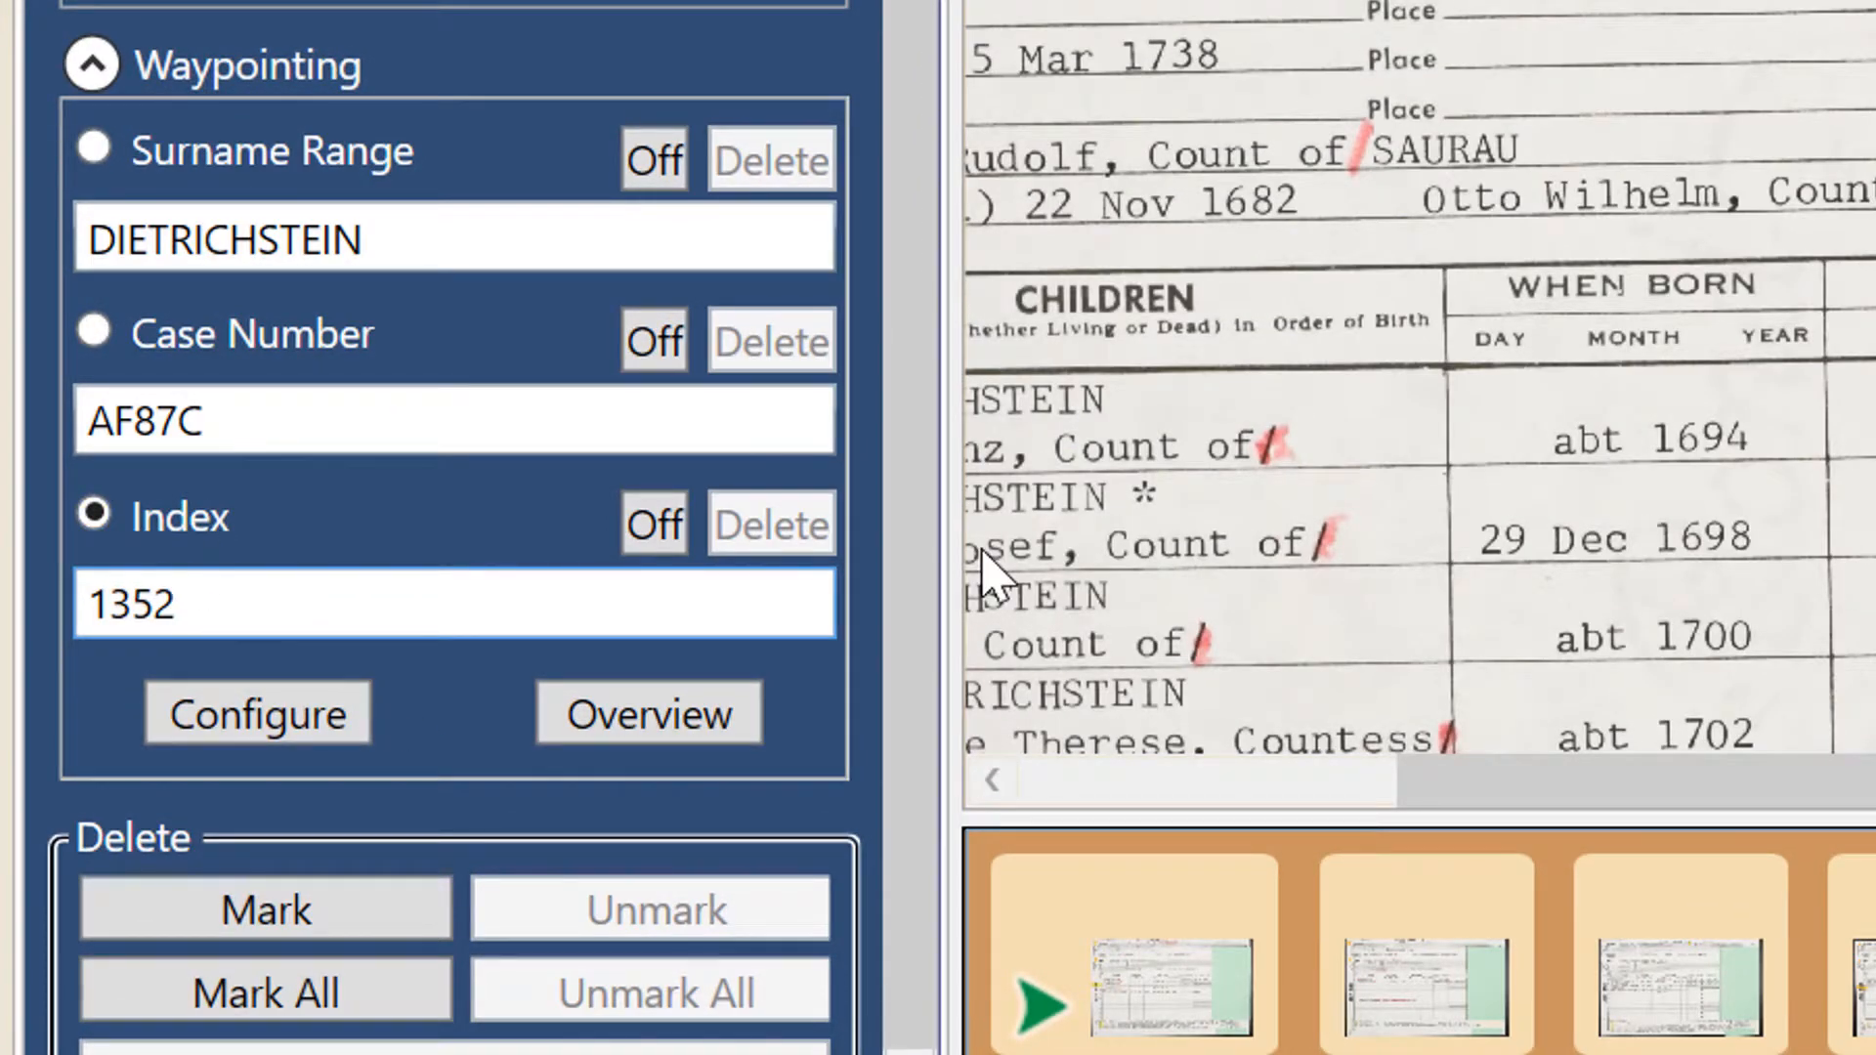
key(ctrl+i)
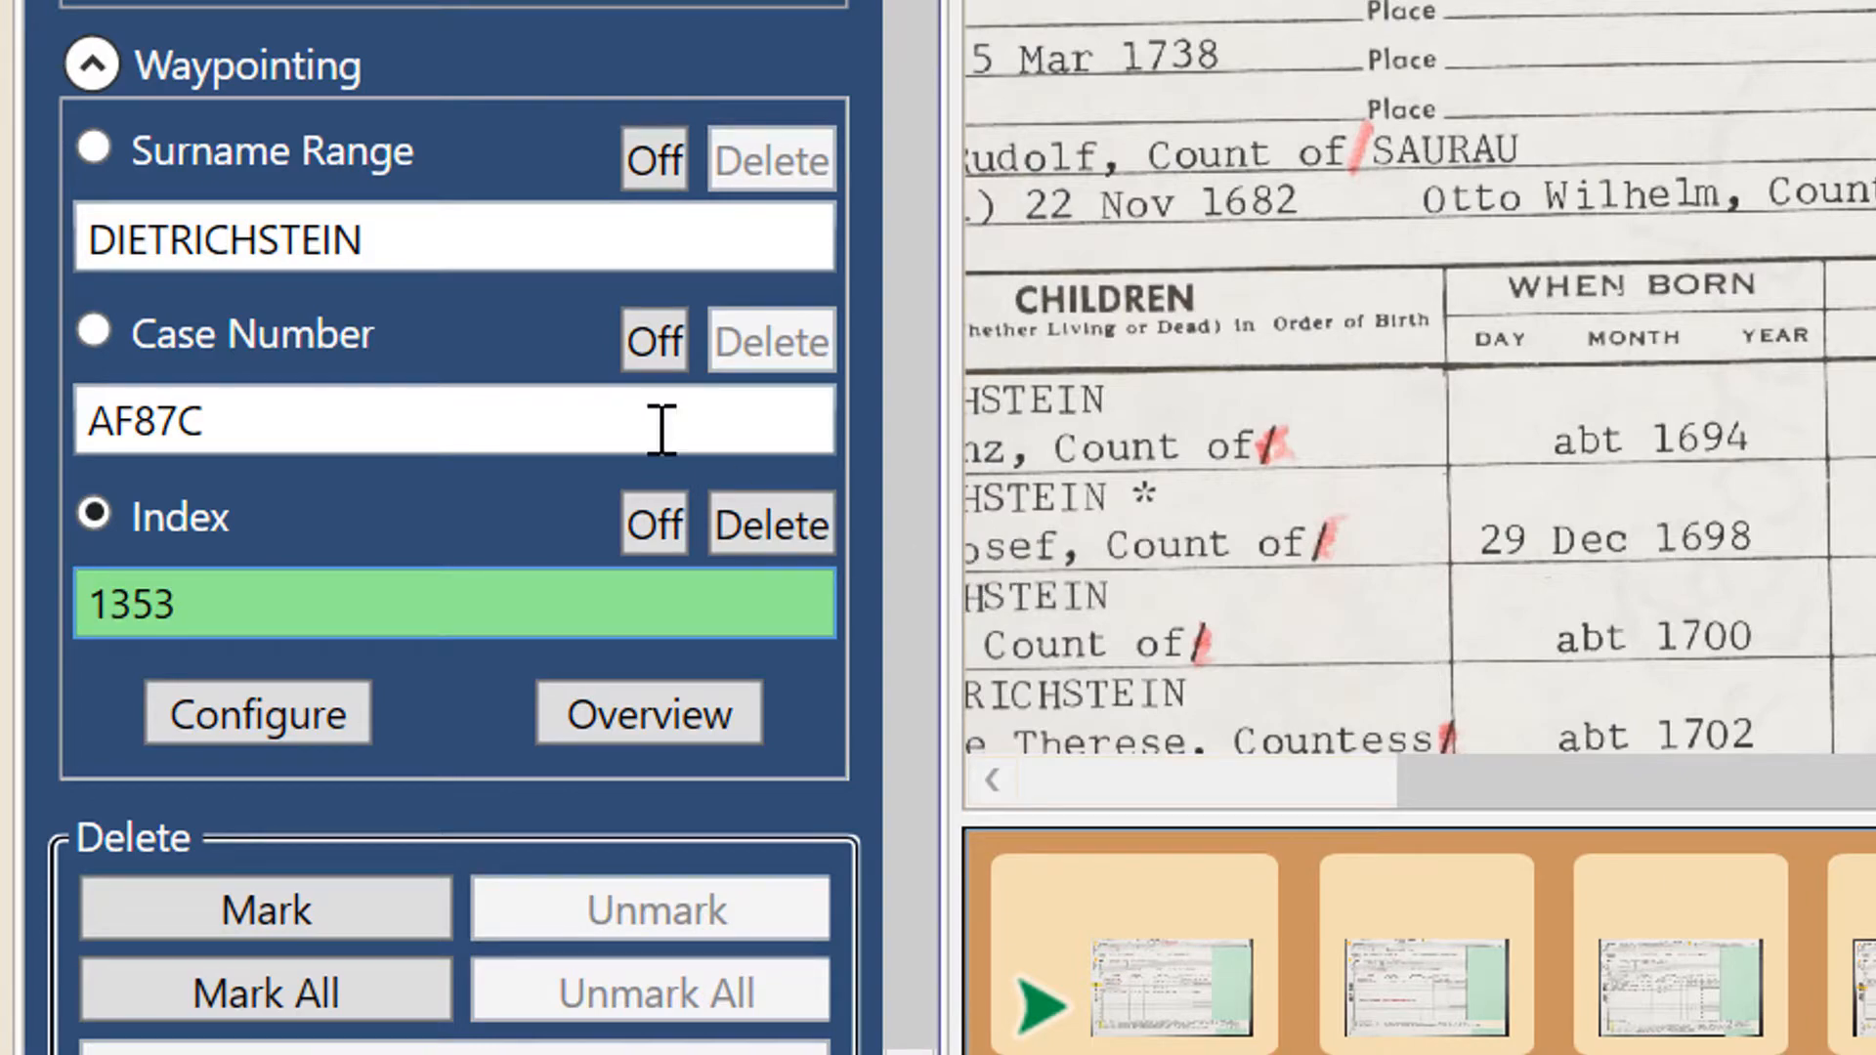
- Increment the Index waypoint to 1354 and 1355 on the next two images
scroll(1209, 389, up, 2)
scroll(1017, 254, down, 5)
key(Page_Down)
key(ctrl+i)
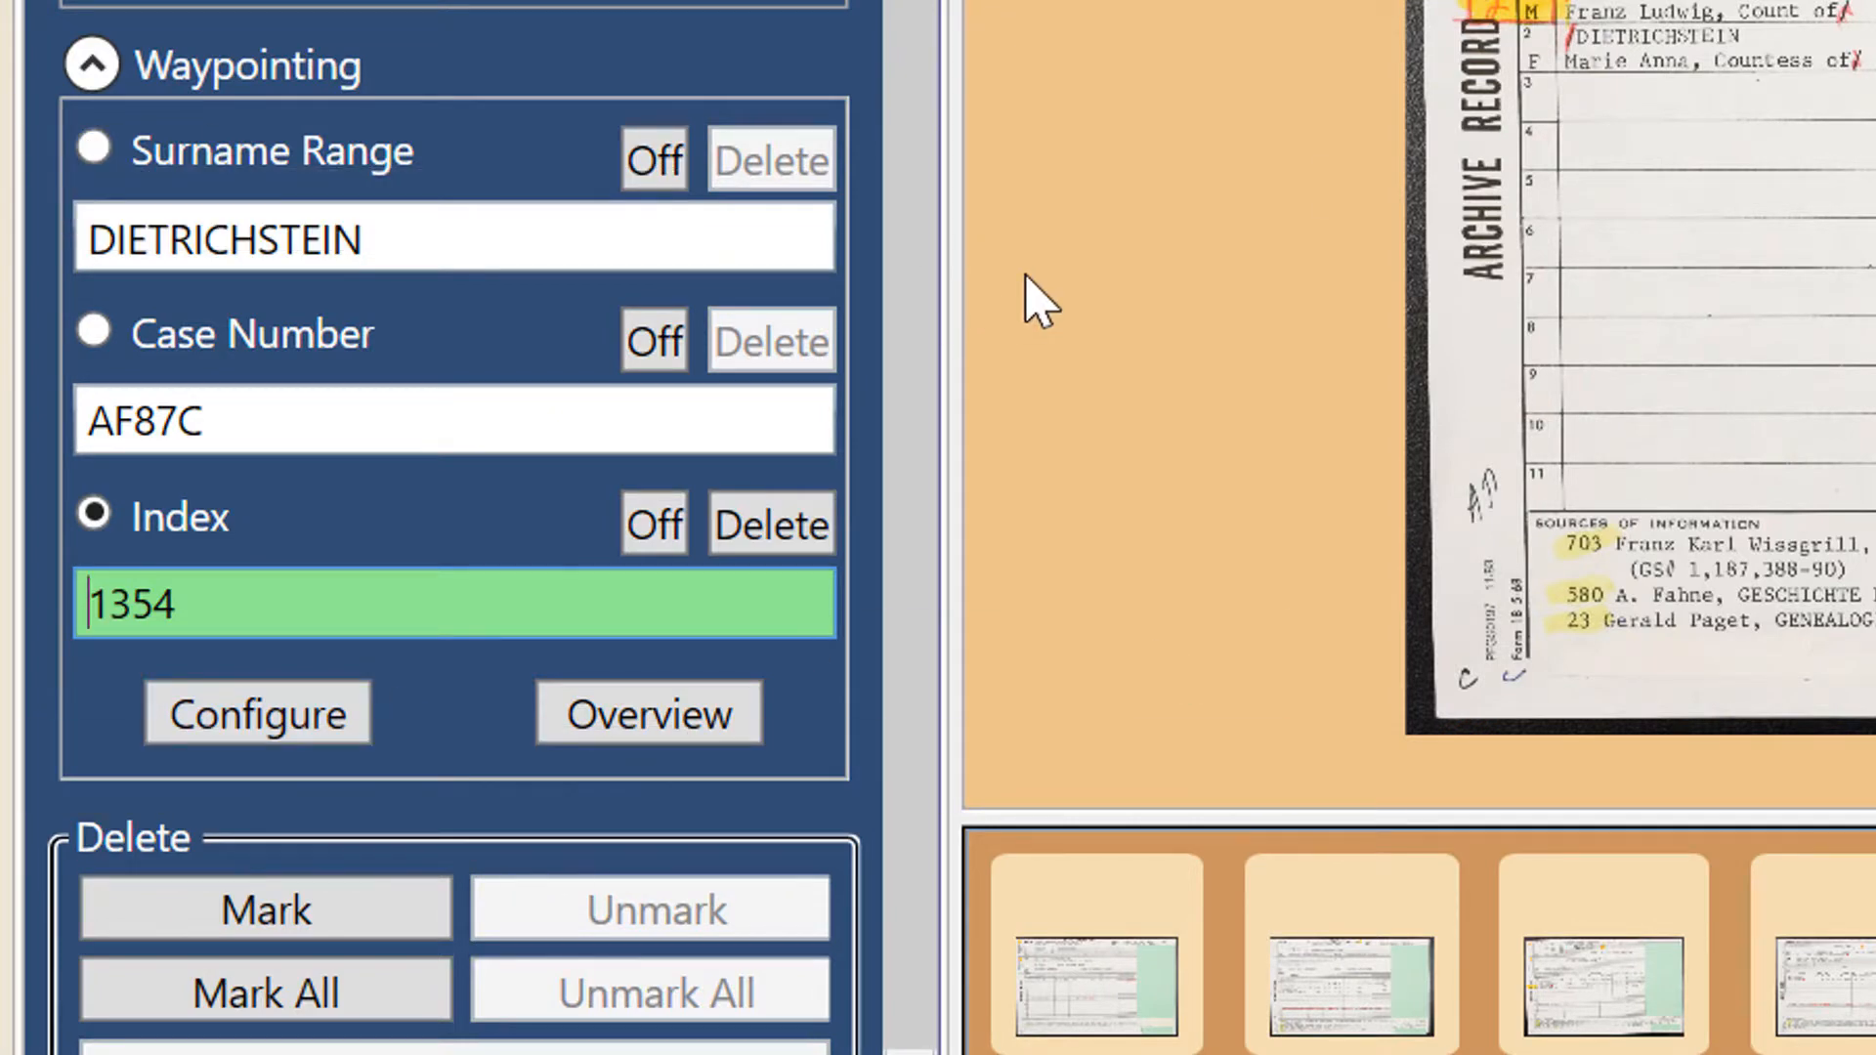
key(Page_Down)
key(ctrl+i)
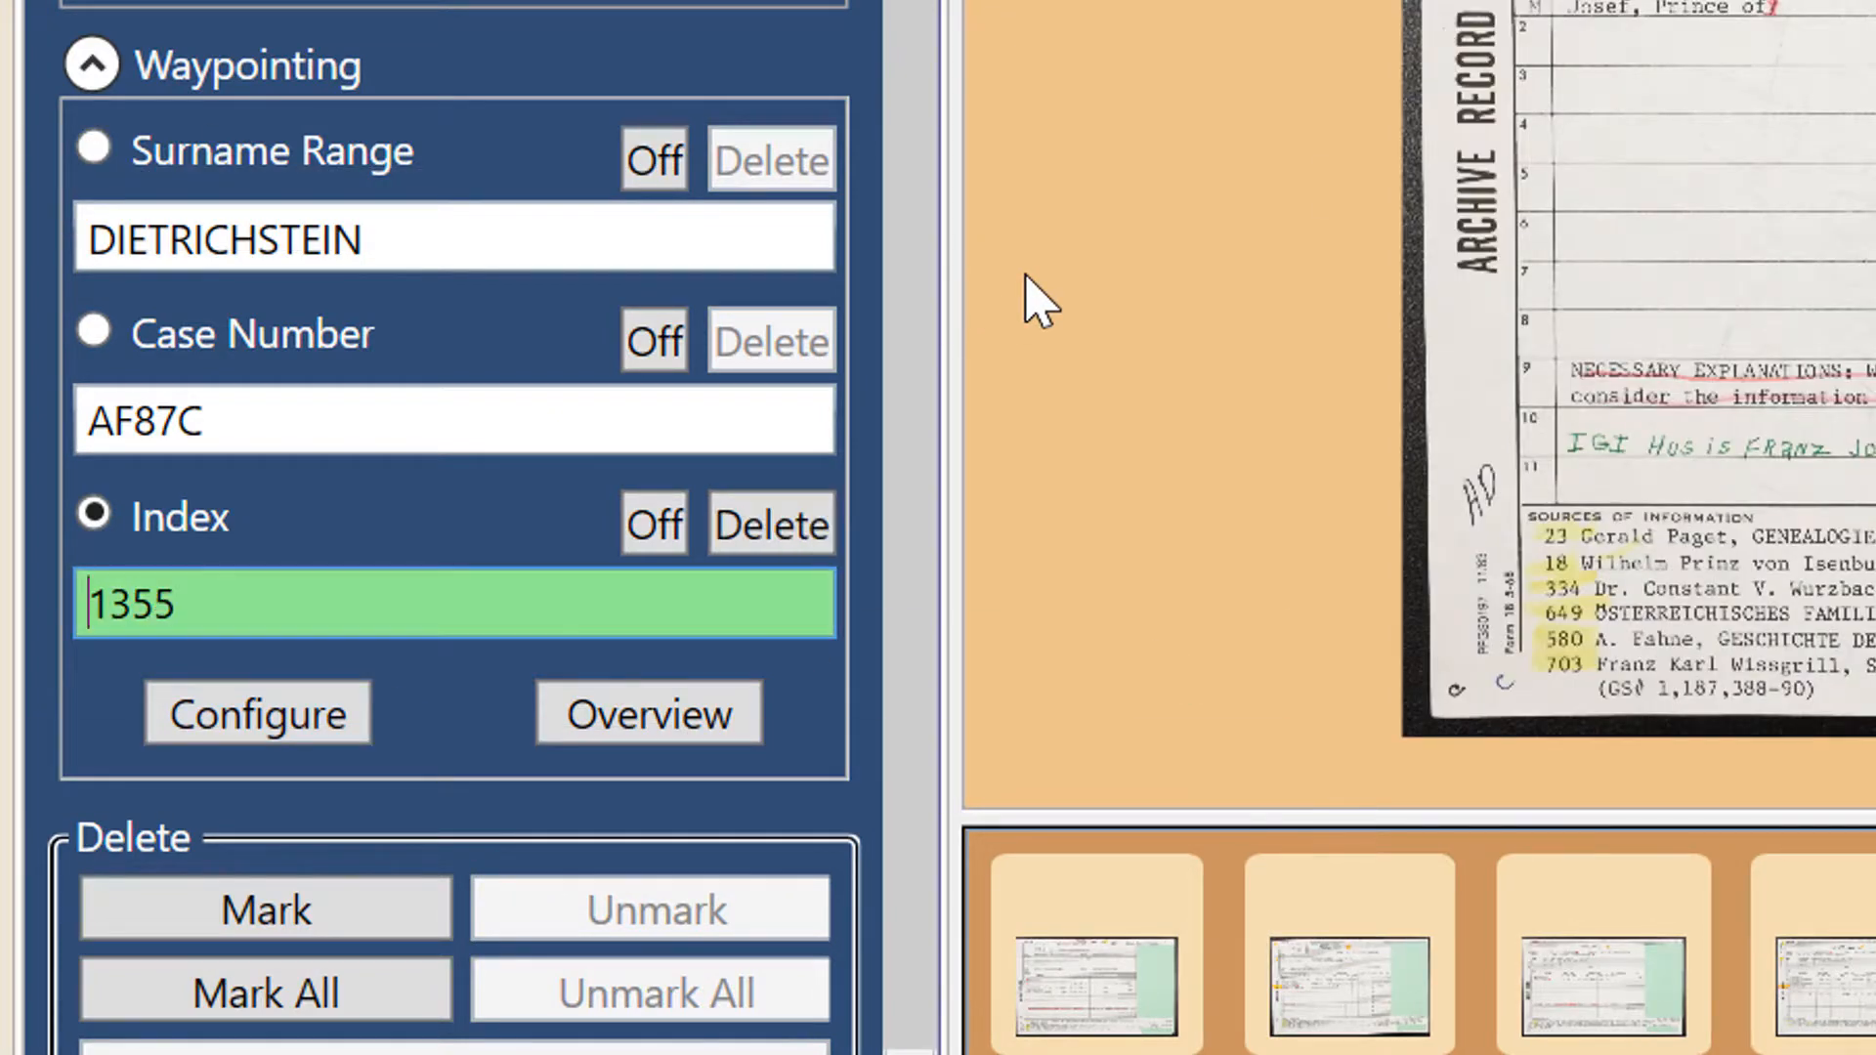
- Advance to the next image and set its Index waypoint to 1360
key(Page_Down)
key(ctrl+a)
text(1360)
- Set the Surname Range waypoint to the family surname on the current sheet, accepting the matching suggestion
key(shift+Tab)
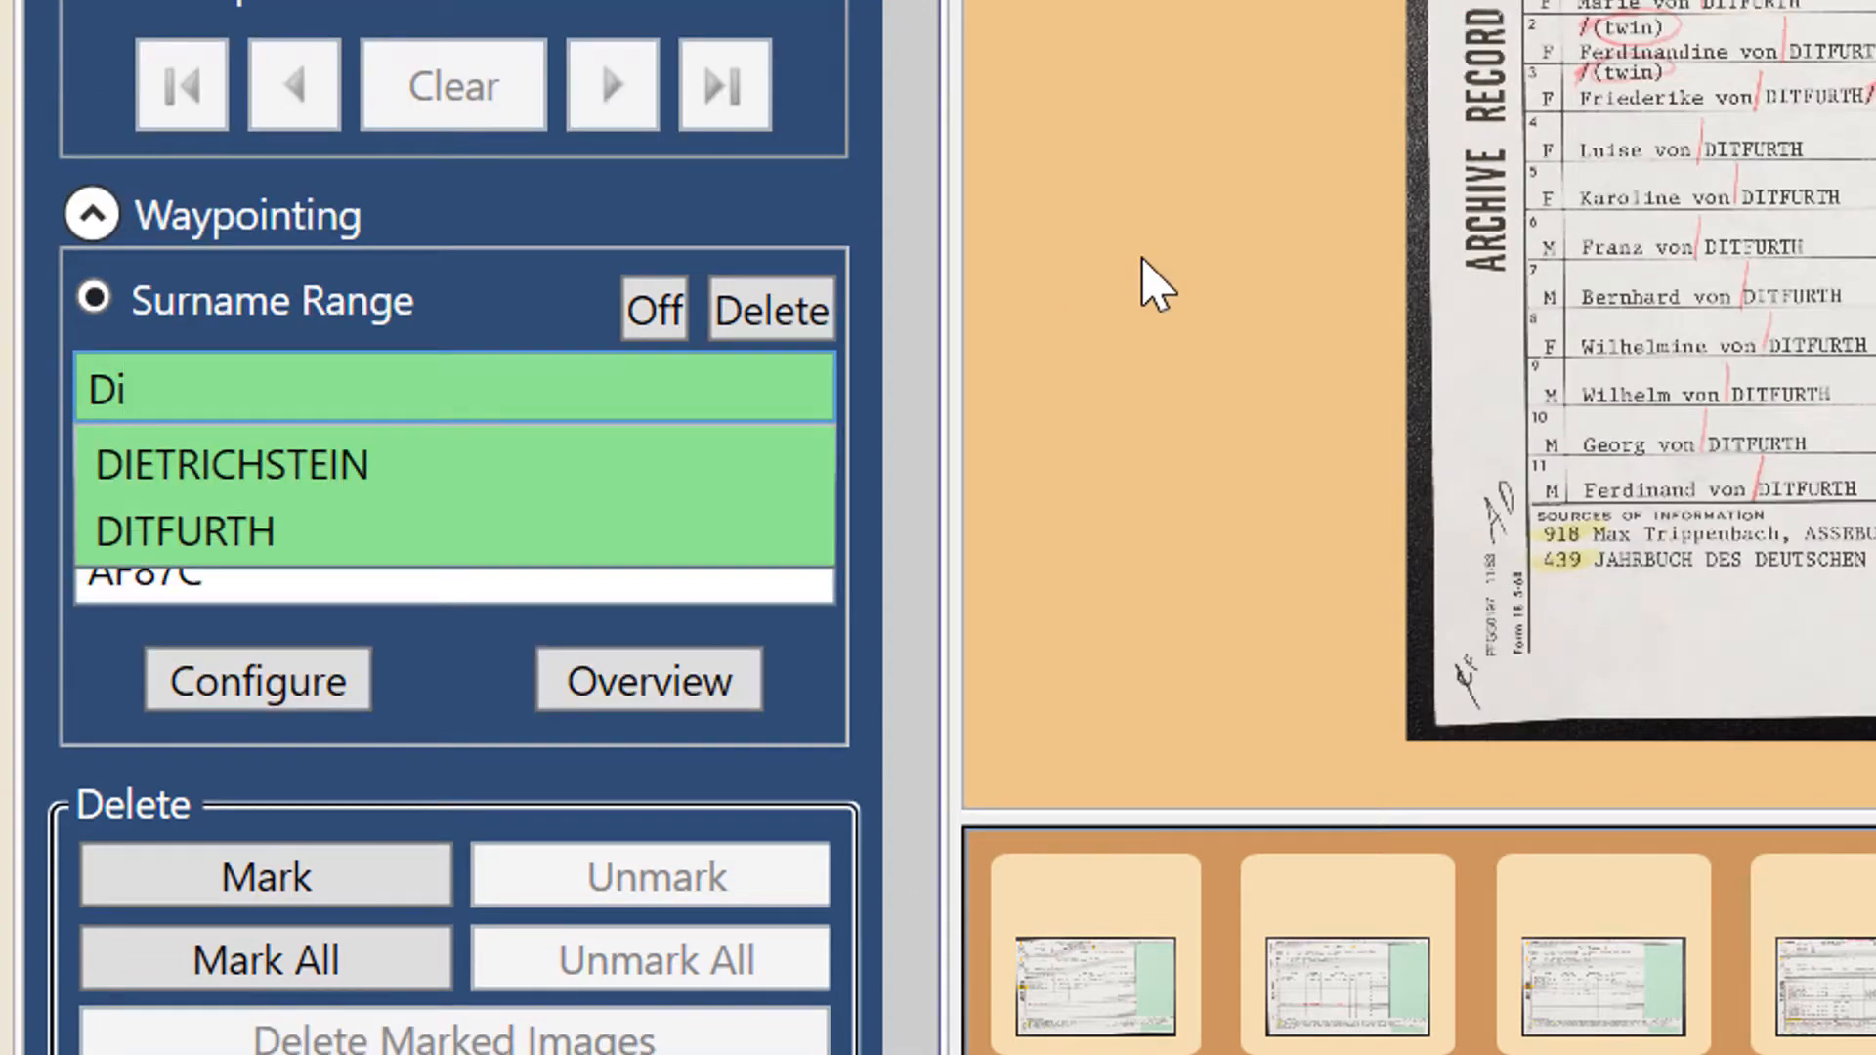
text(TFURTH)
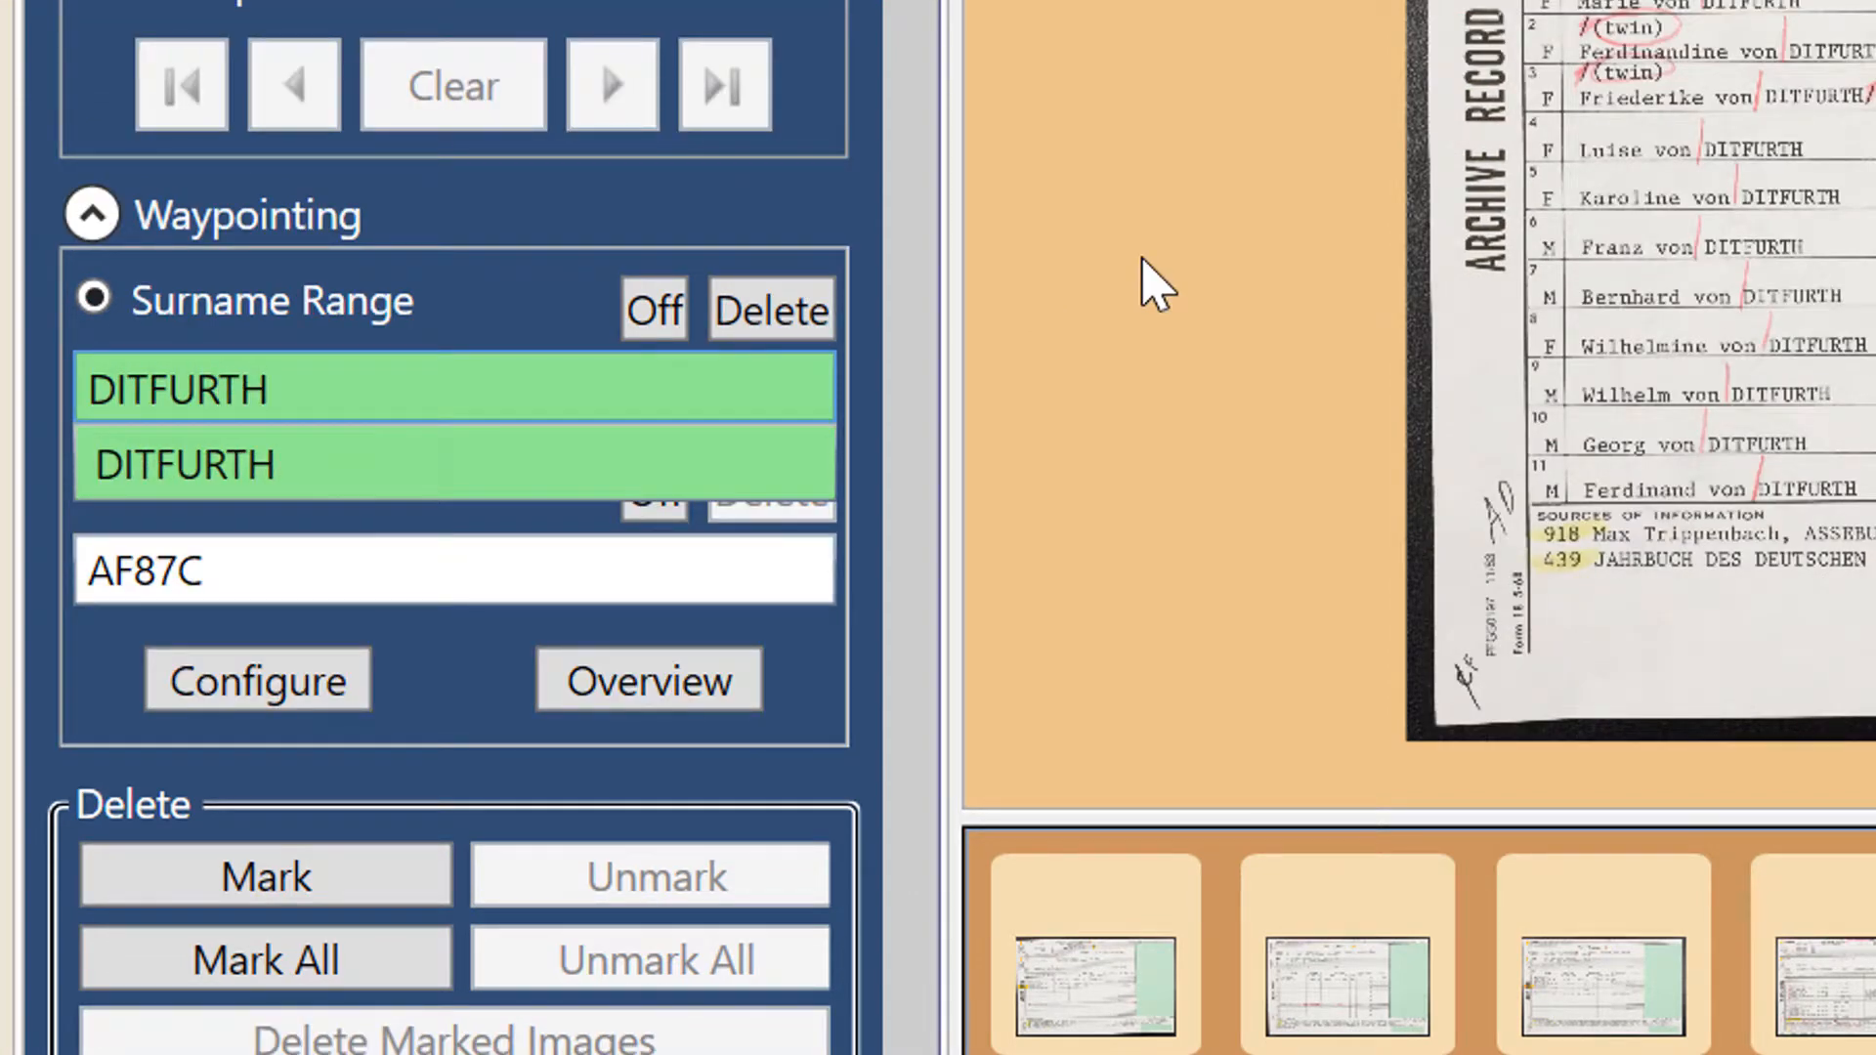
key(Return)
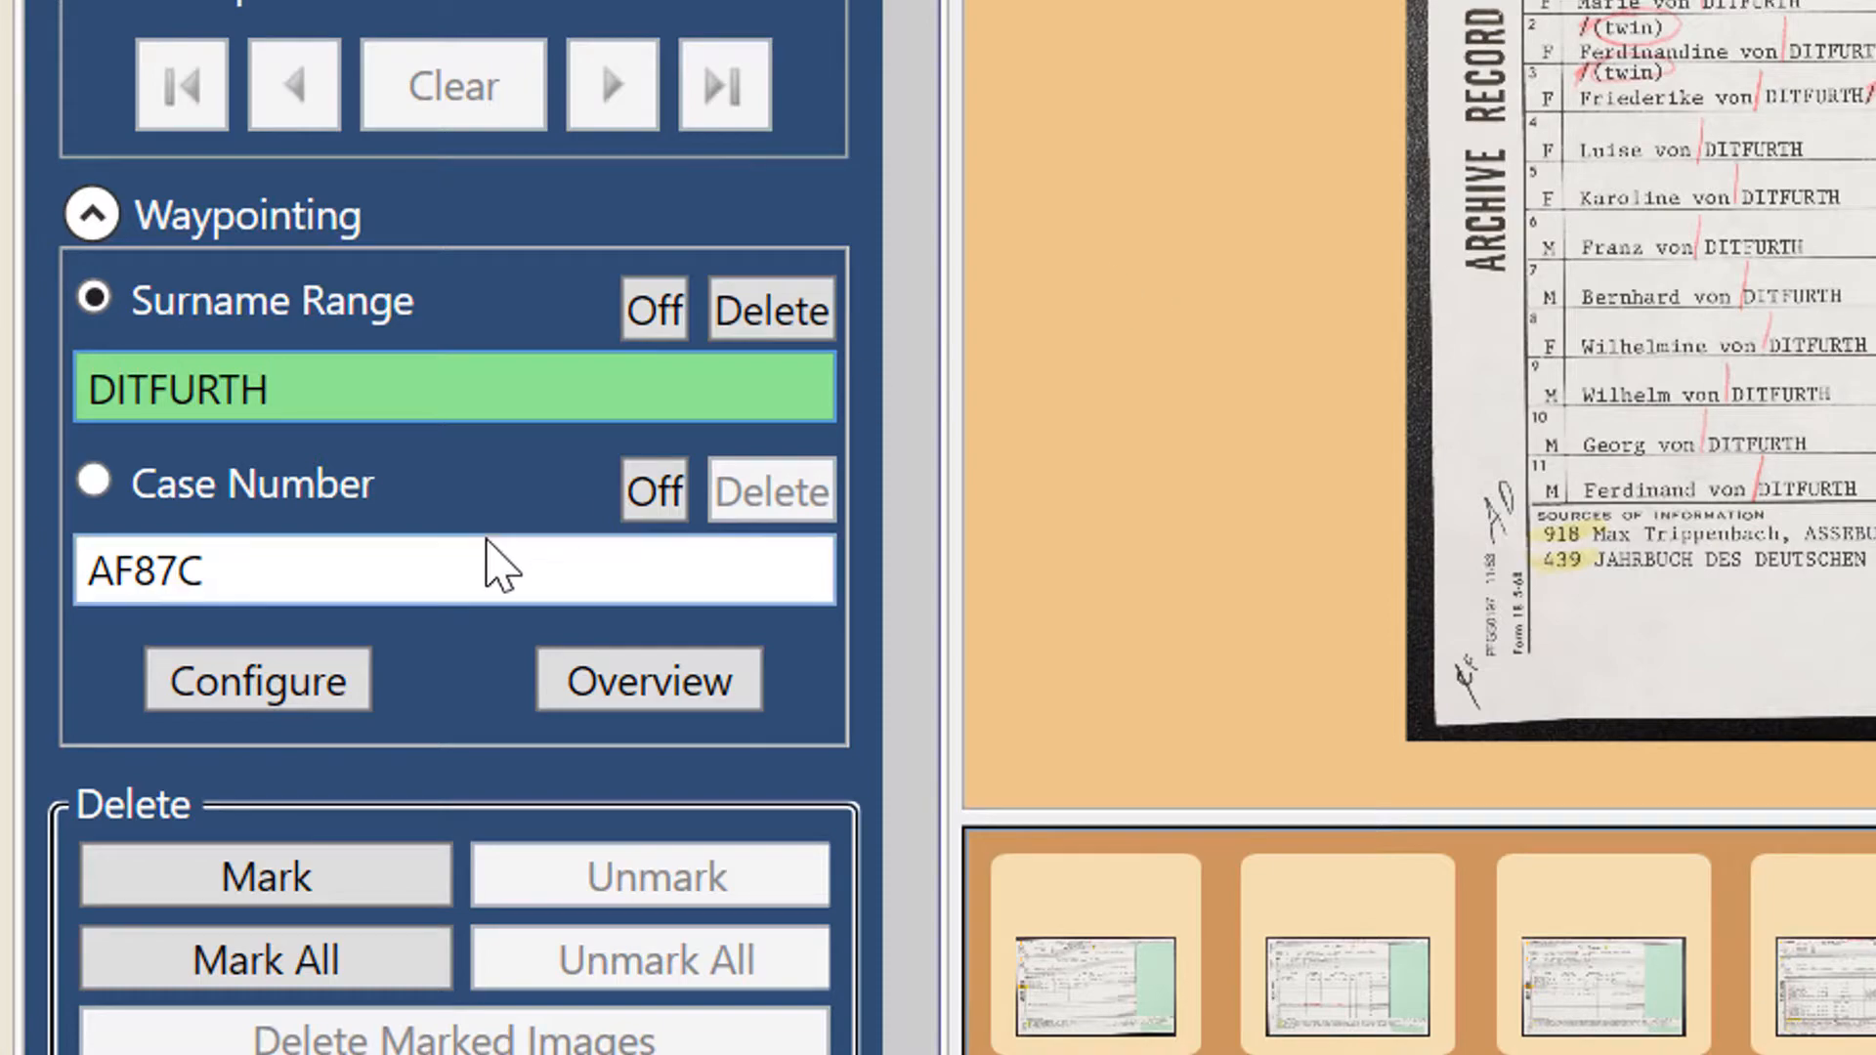
- Advance to the next image and set its Surname Range waypoint to the family surname on that sheet
key(ctrl+j)
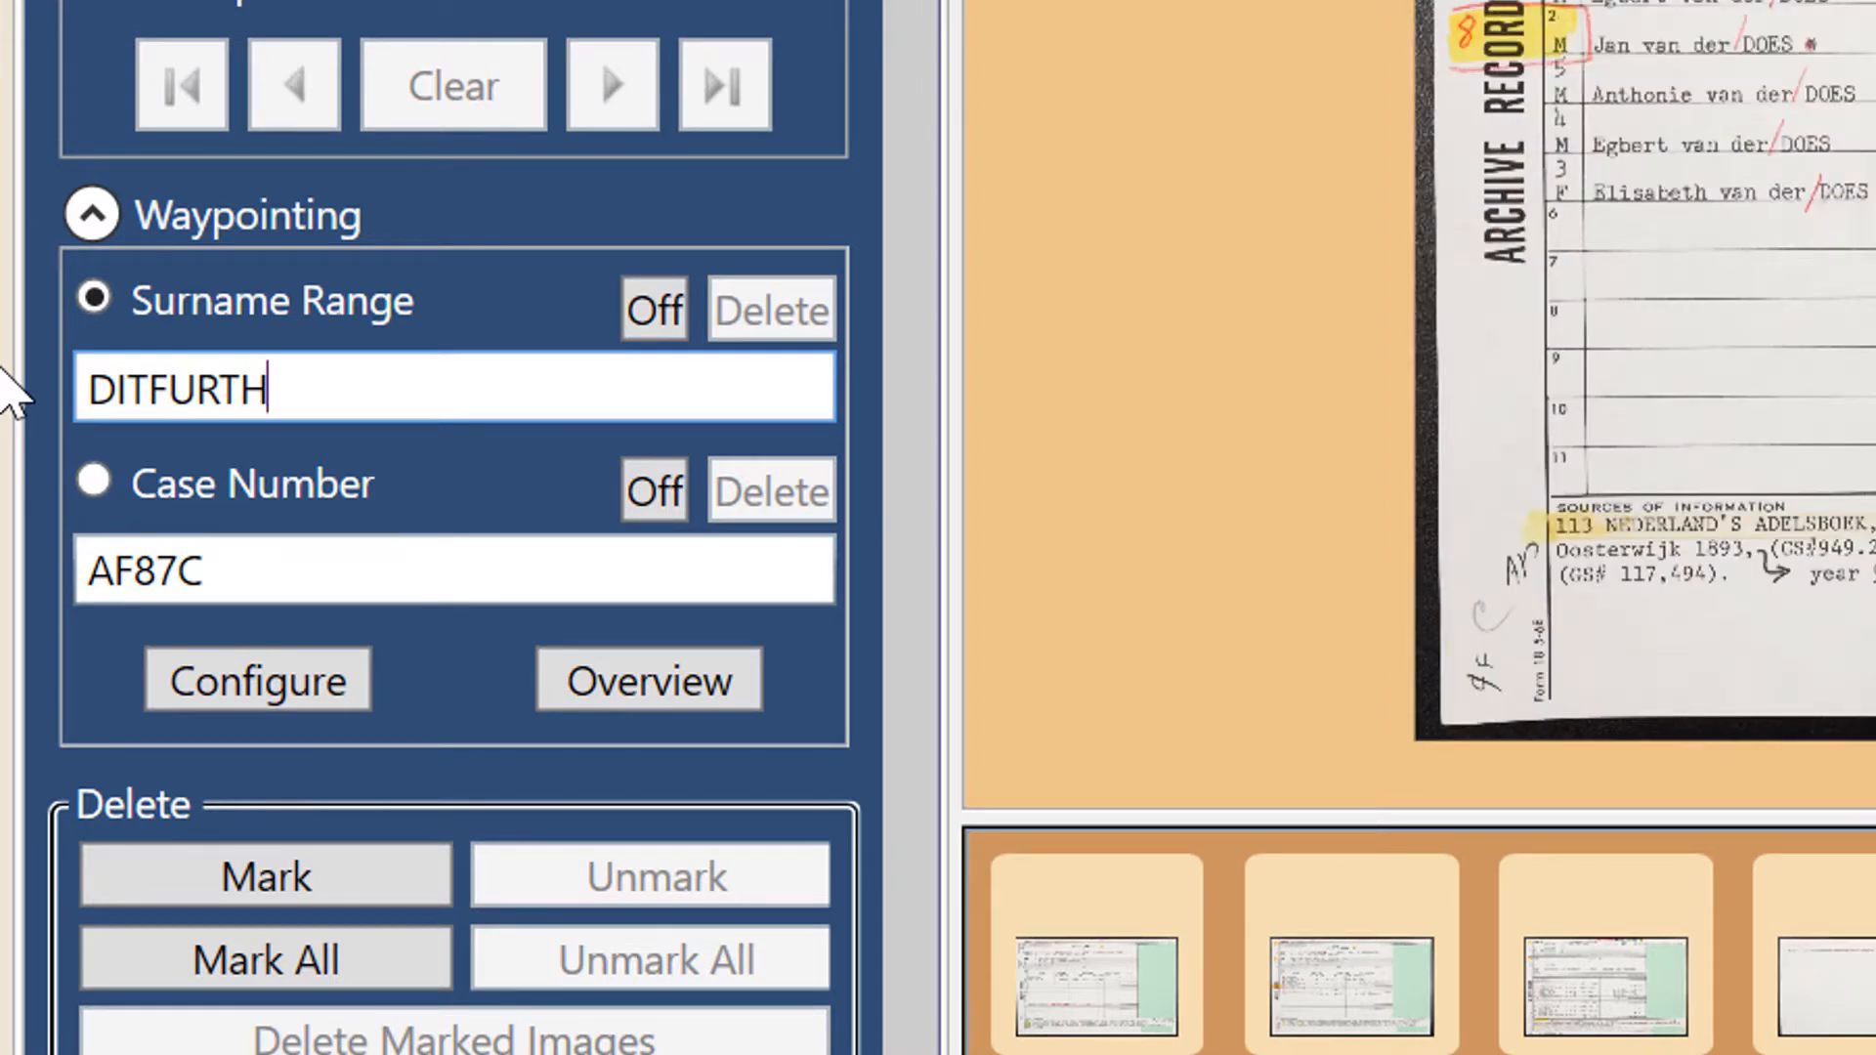
key(ctrl+a)
text(DOES)
key(Return)
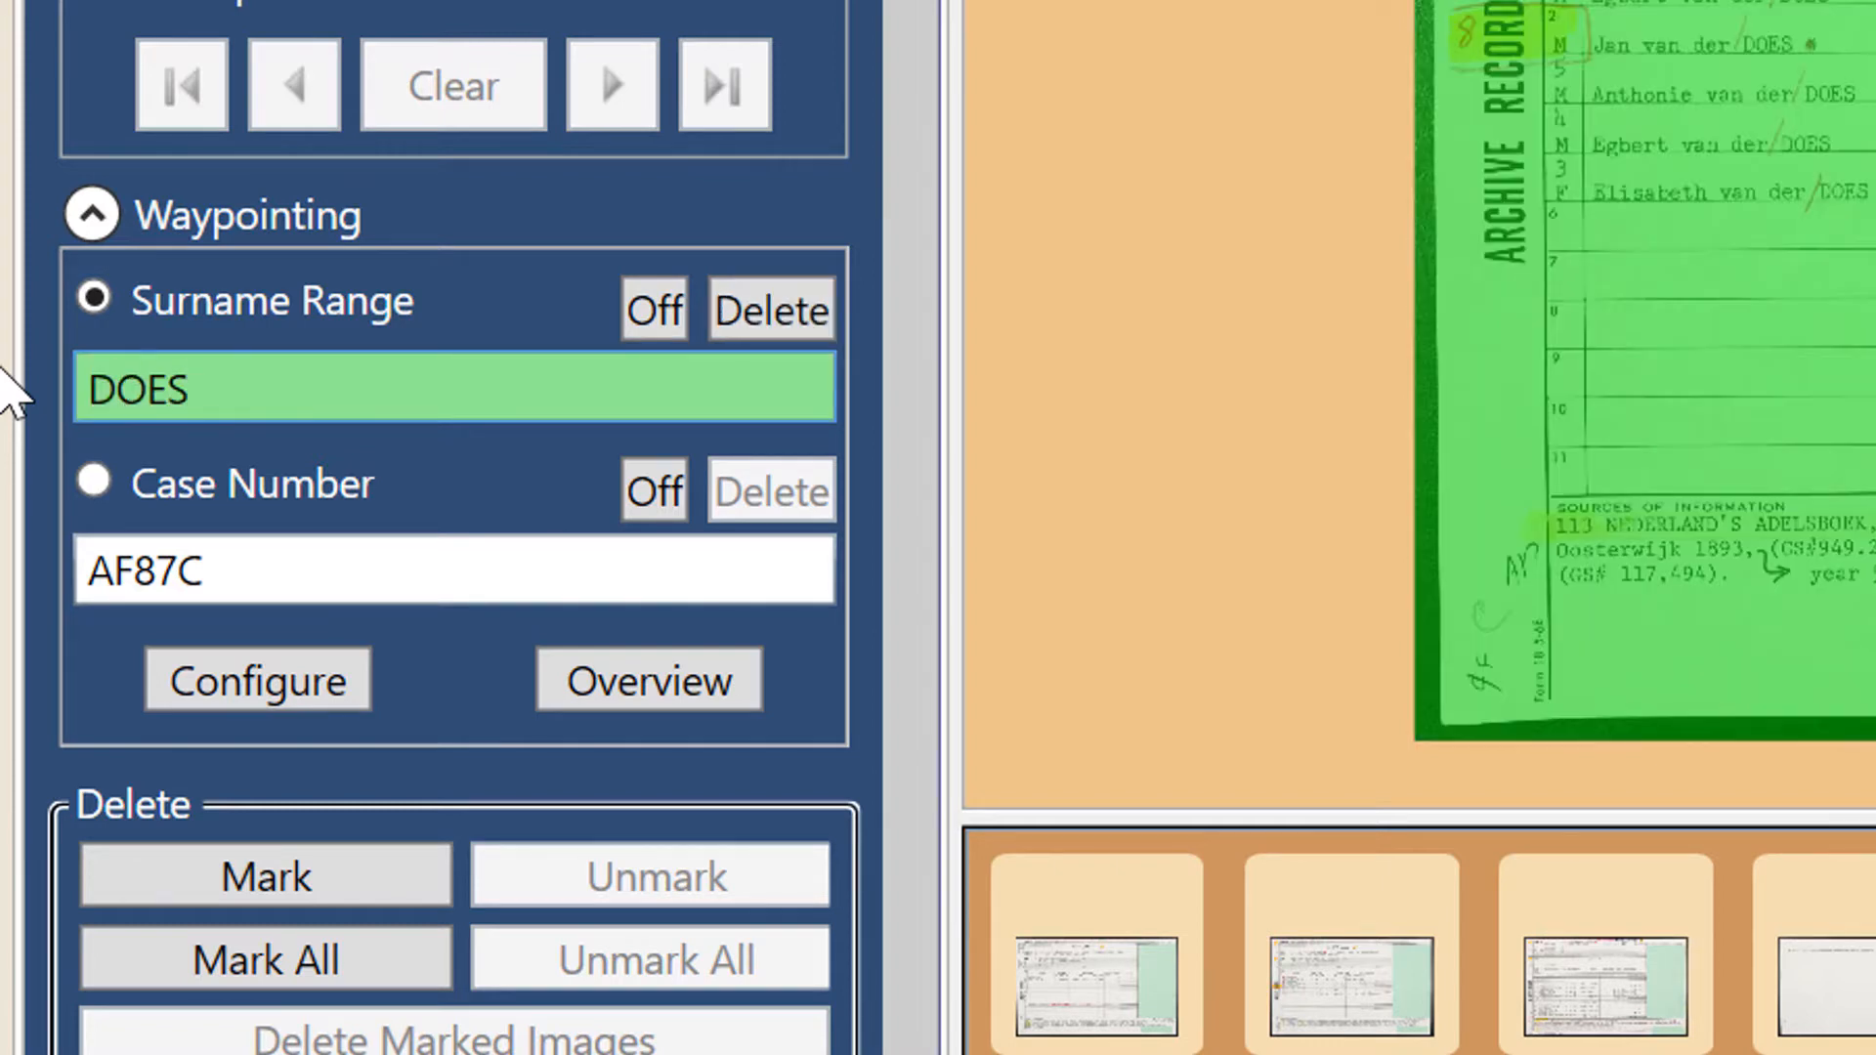
- Move on to the sheet where the family surname changes and enter that surname as its Surname Range waypoint
key(Return)
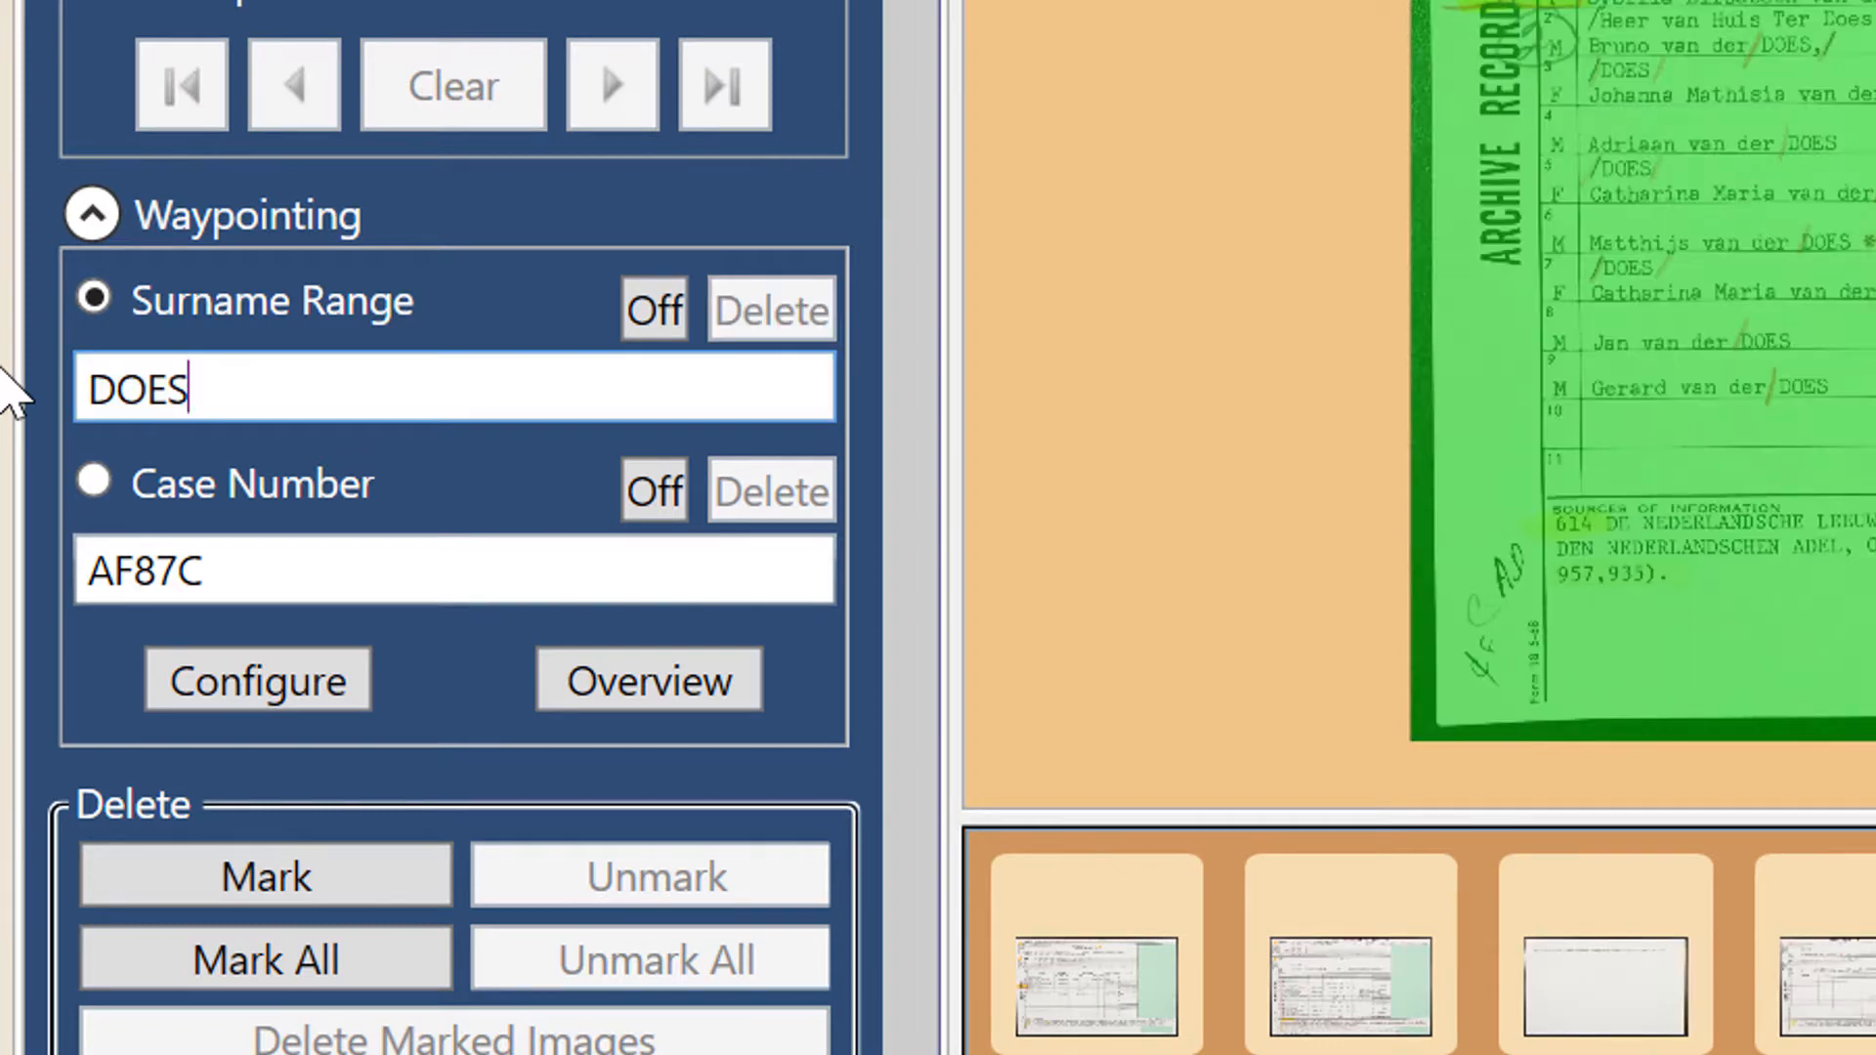
key(ctrl+a)
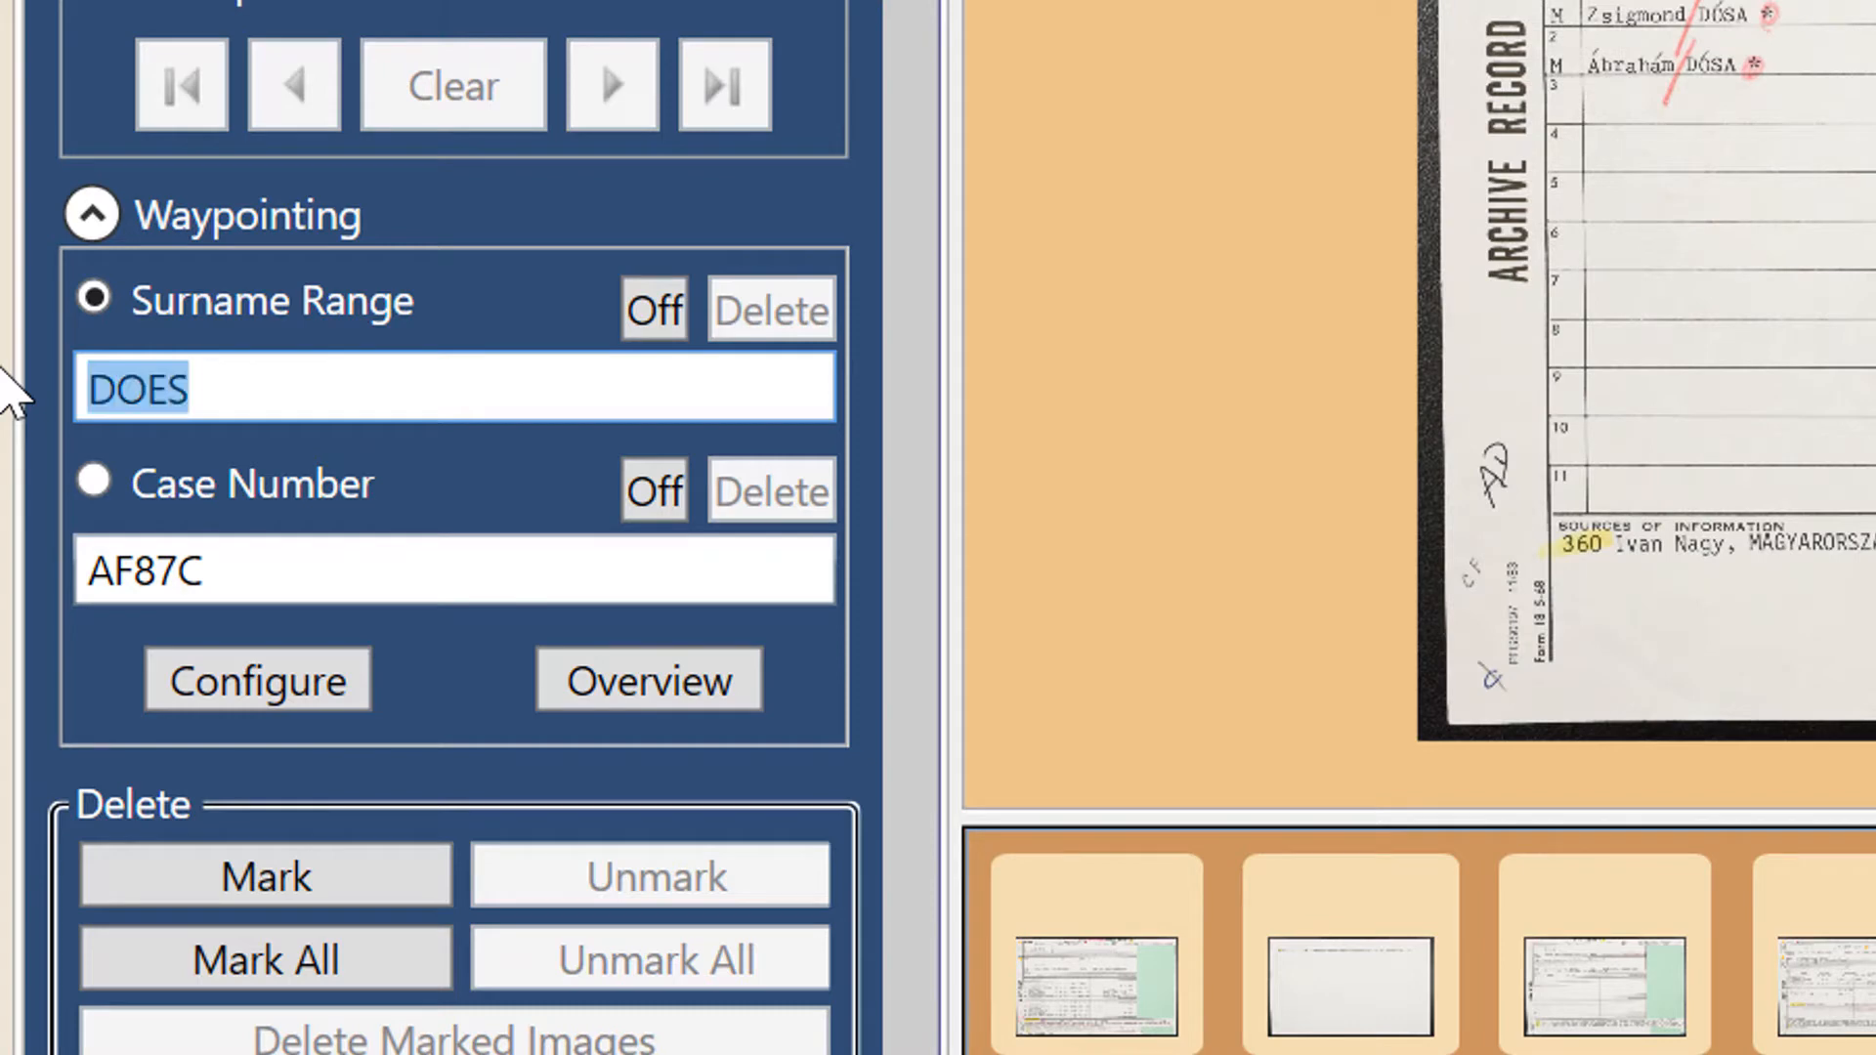
text(DOSA)
- Set the Case Number waypoint to AF87C on the current image
click(498, 553)
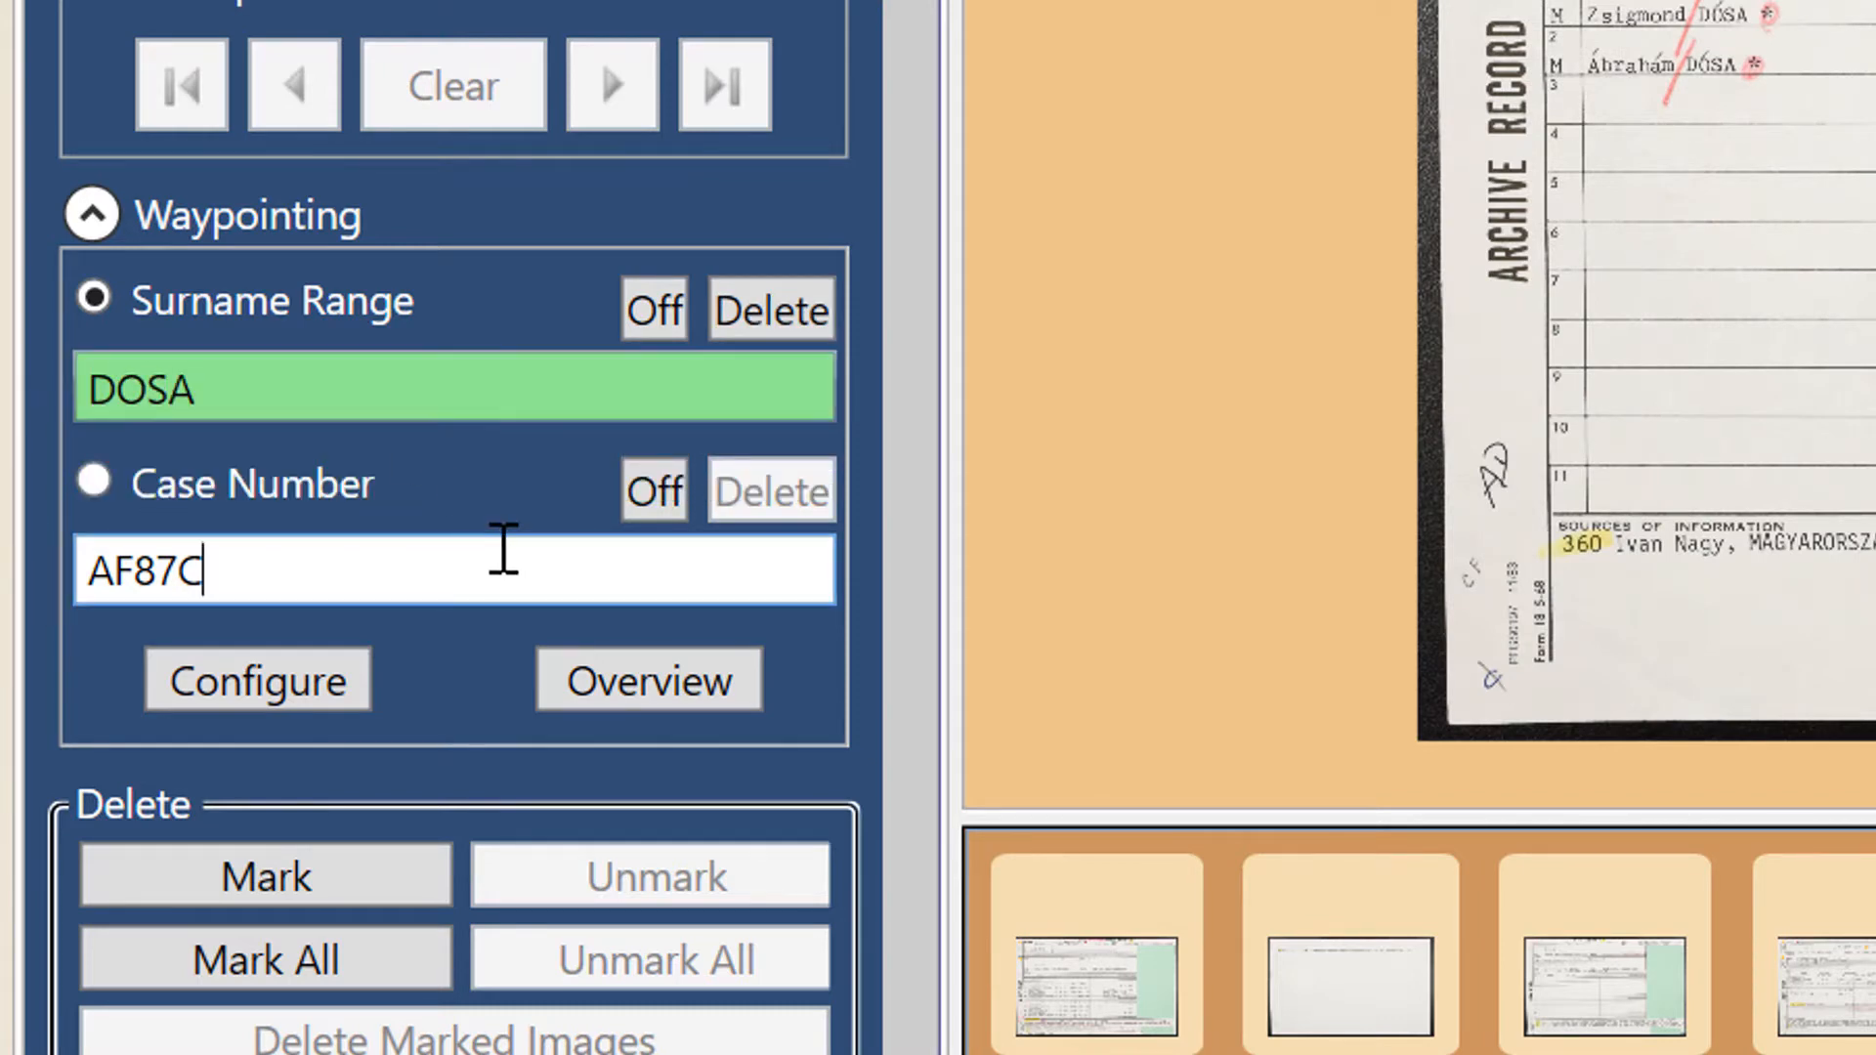
key(ctrl+a)
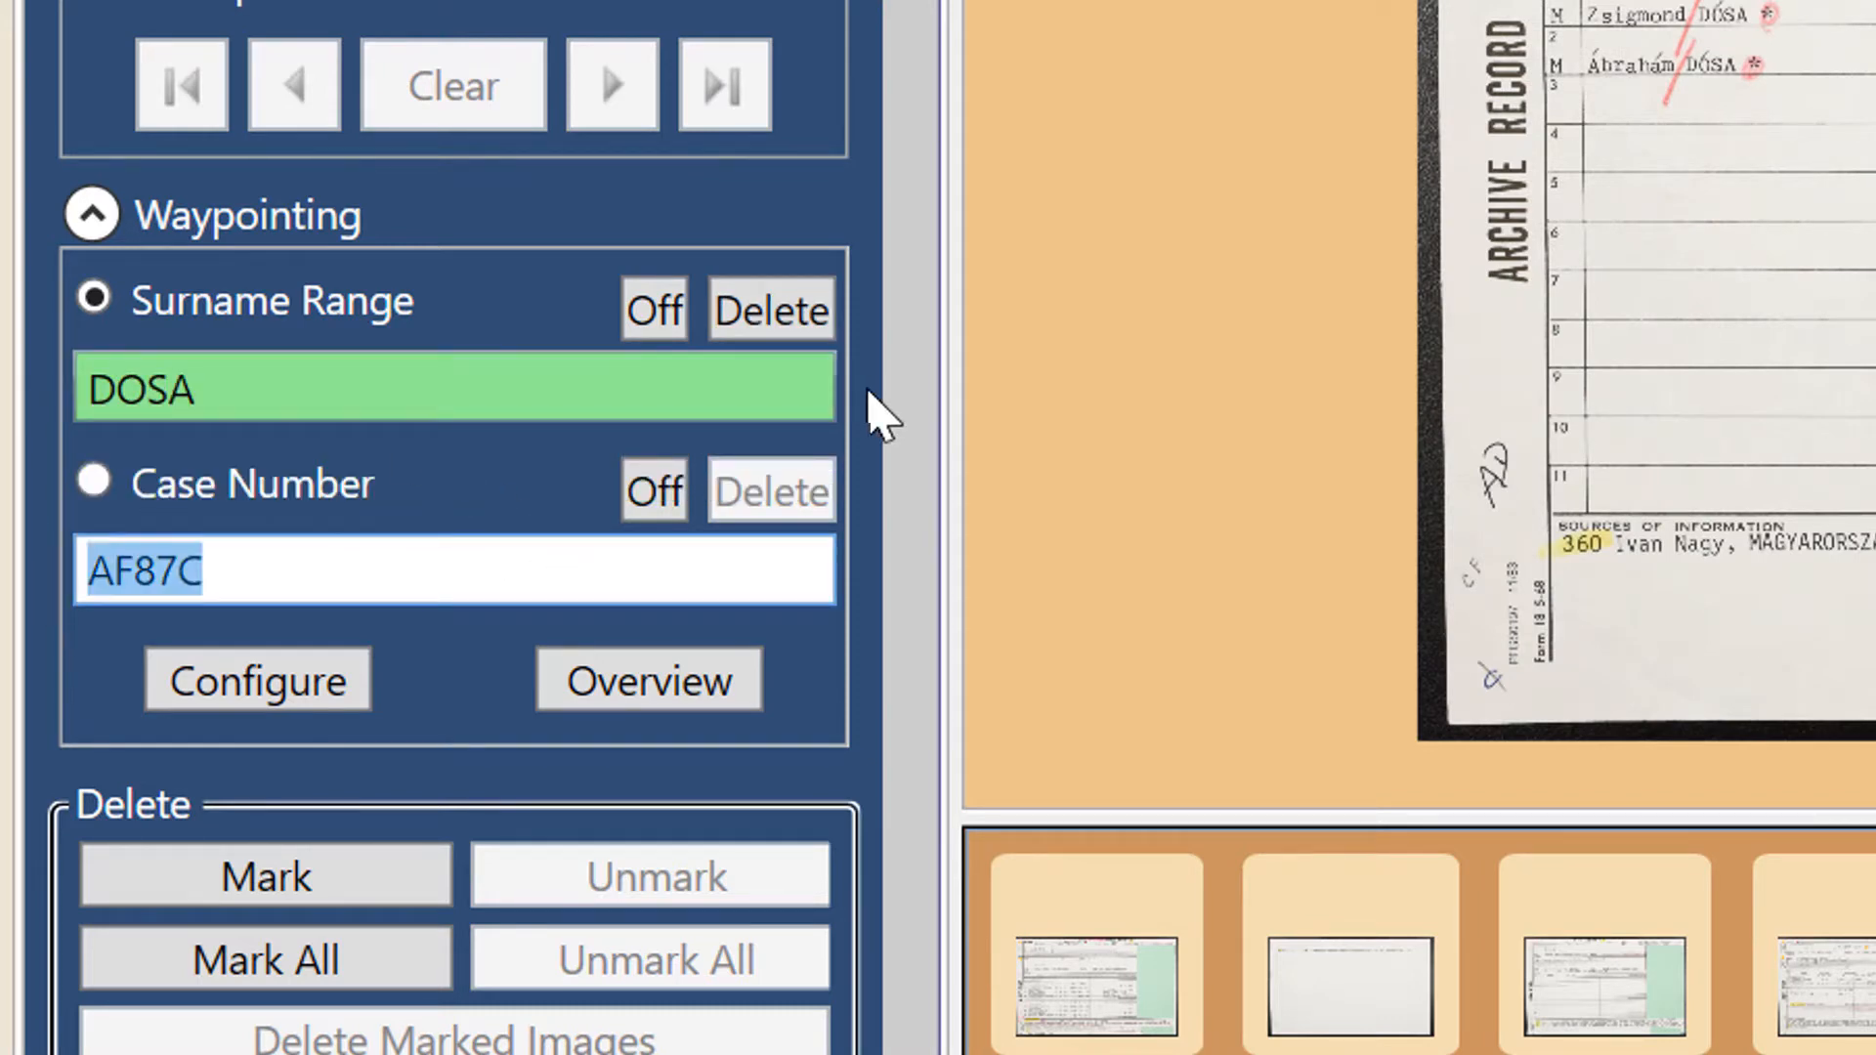
text(AF89)
key(BackSpace)
key(BackSpace)
text(87C)
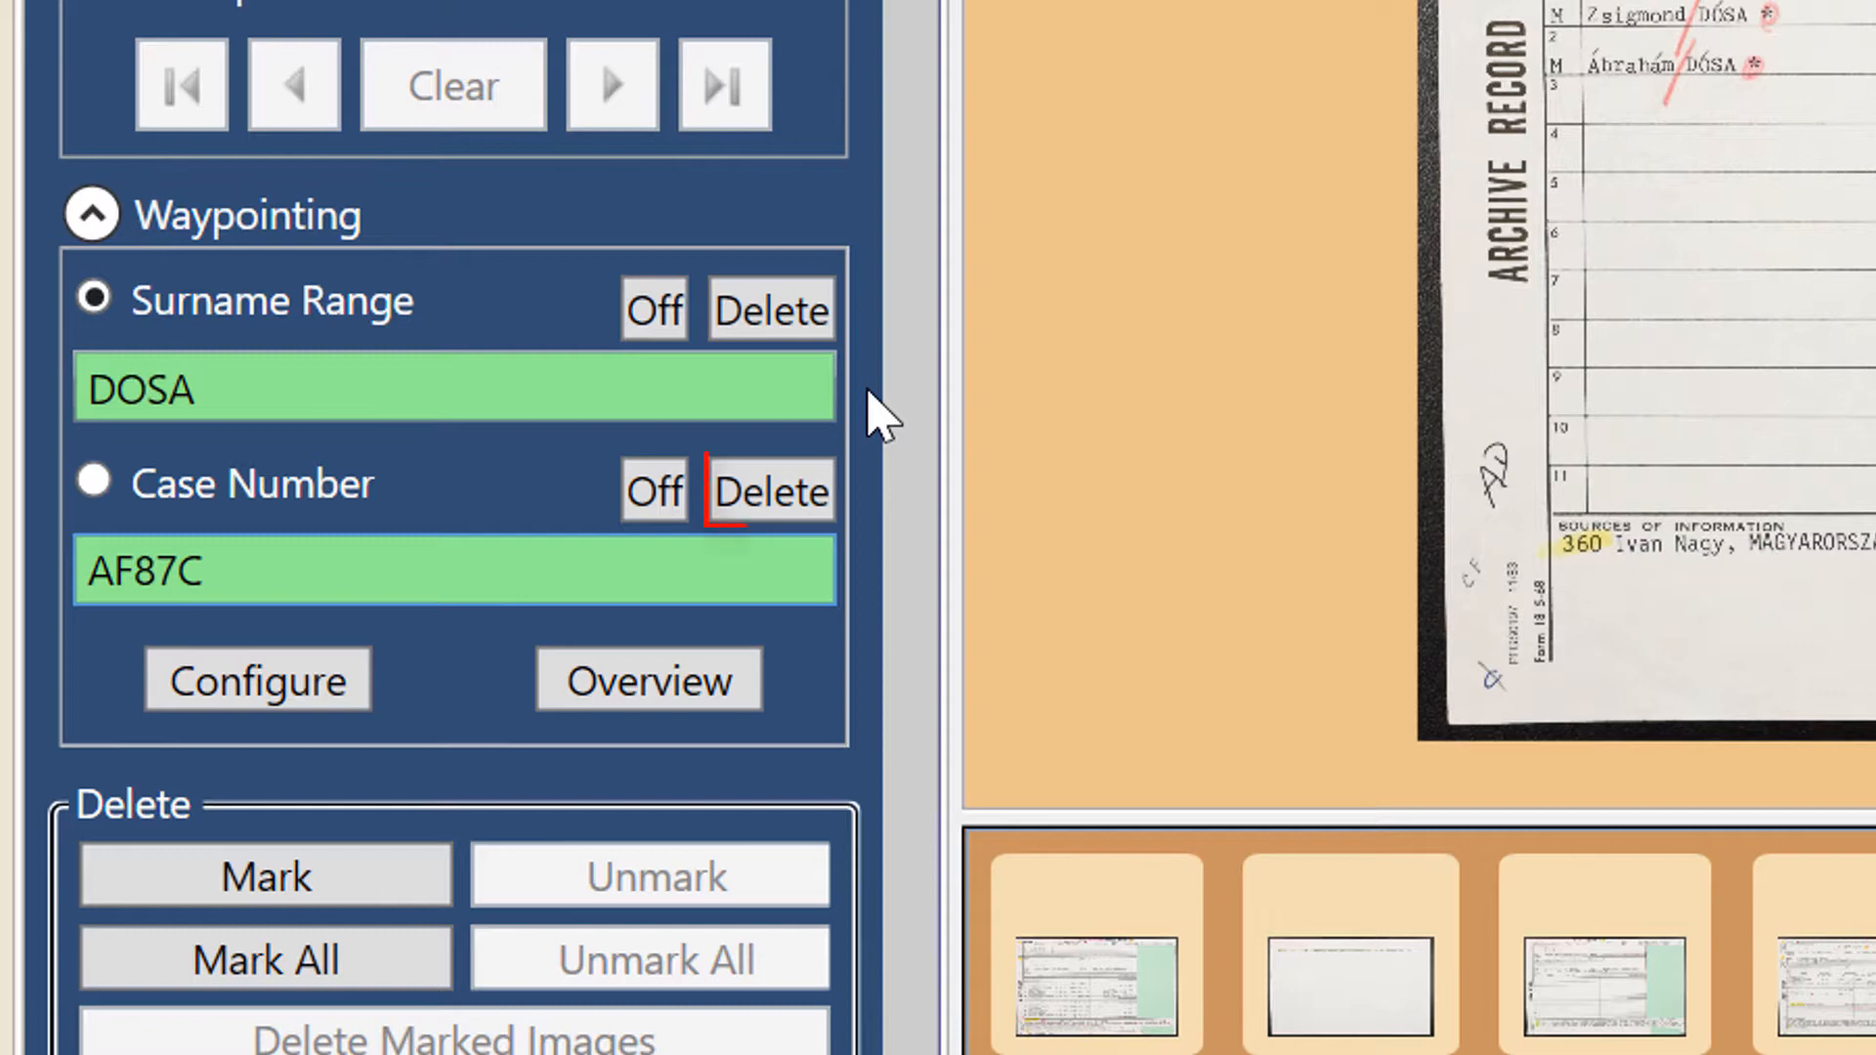
- Delete the Case Number waypoint from the current image and try switching the Case Number category off
click(772, 493)
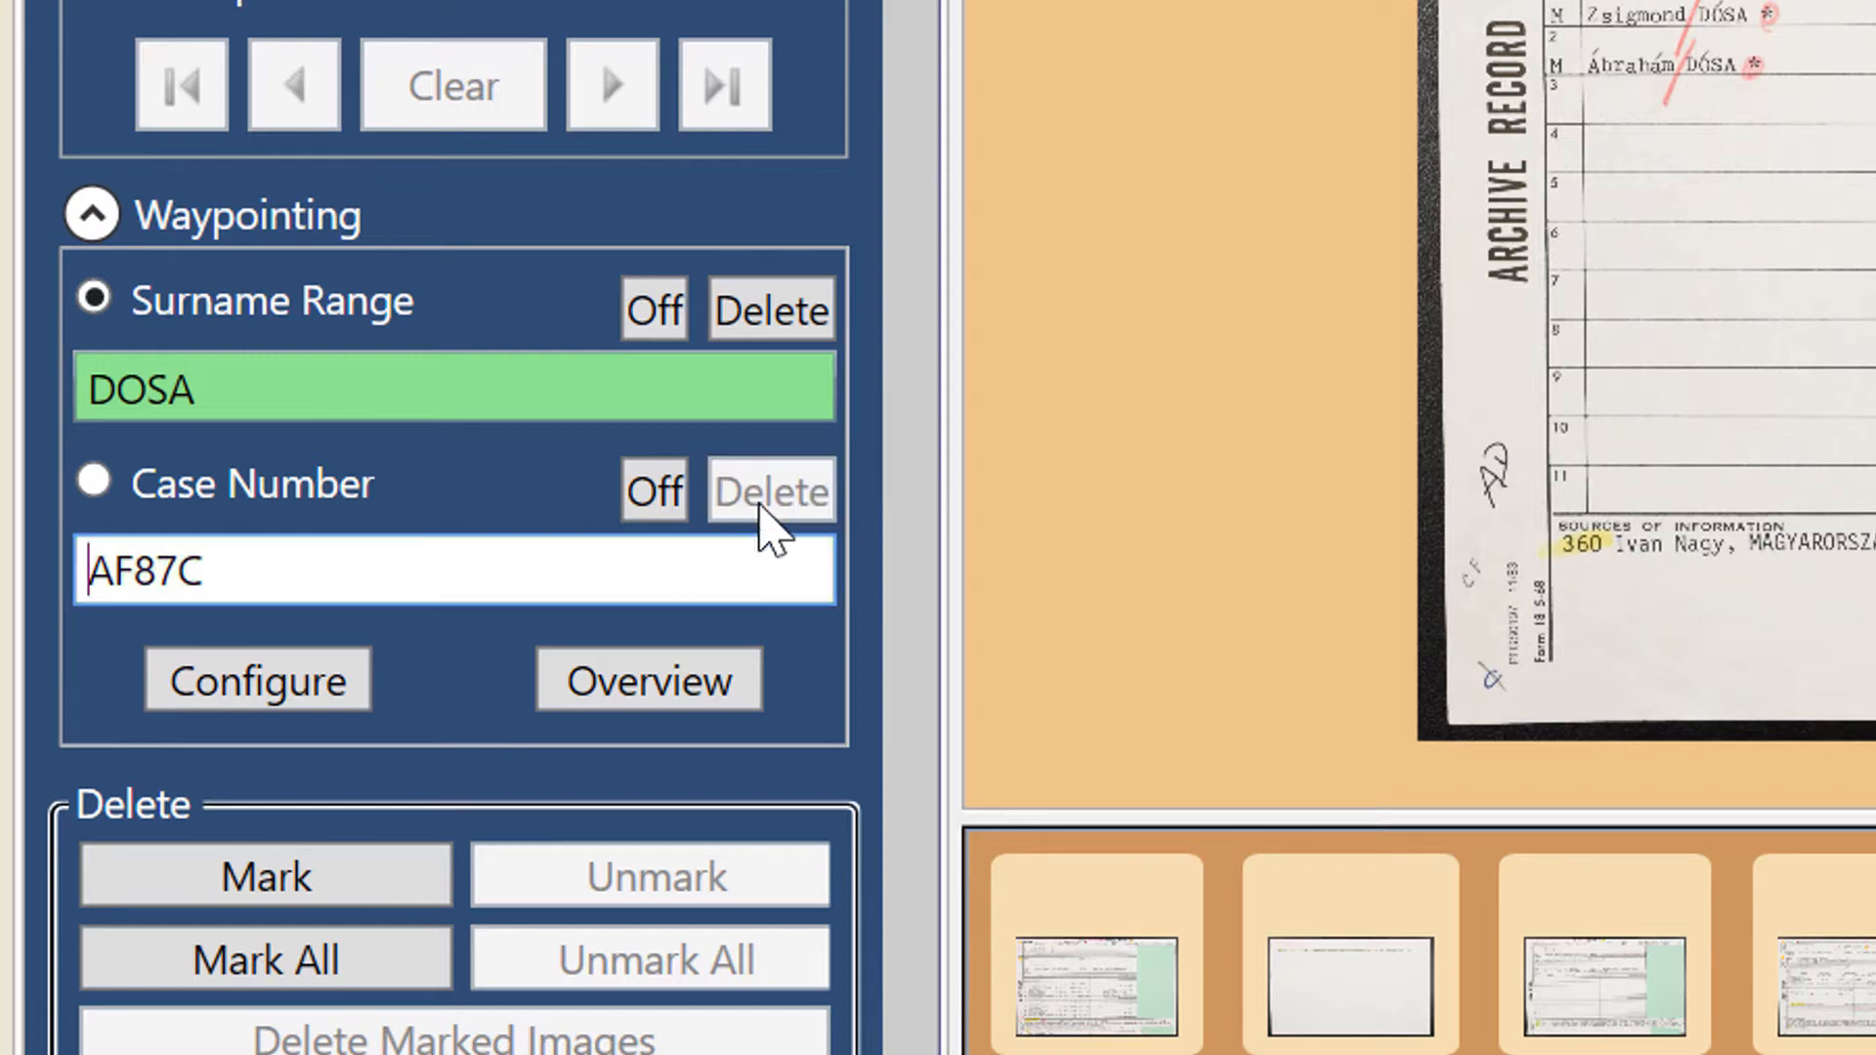
click(753, 576)
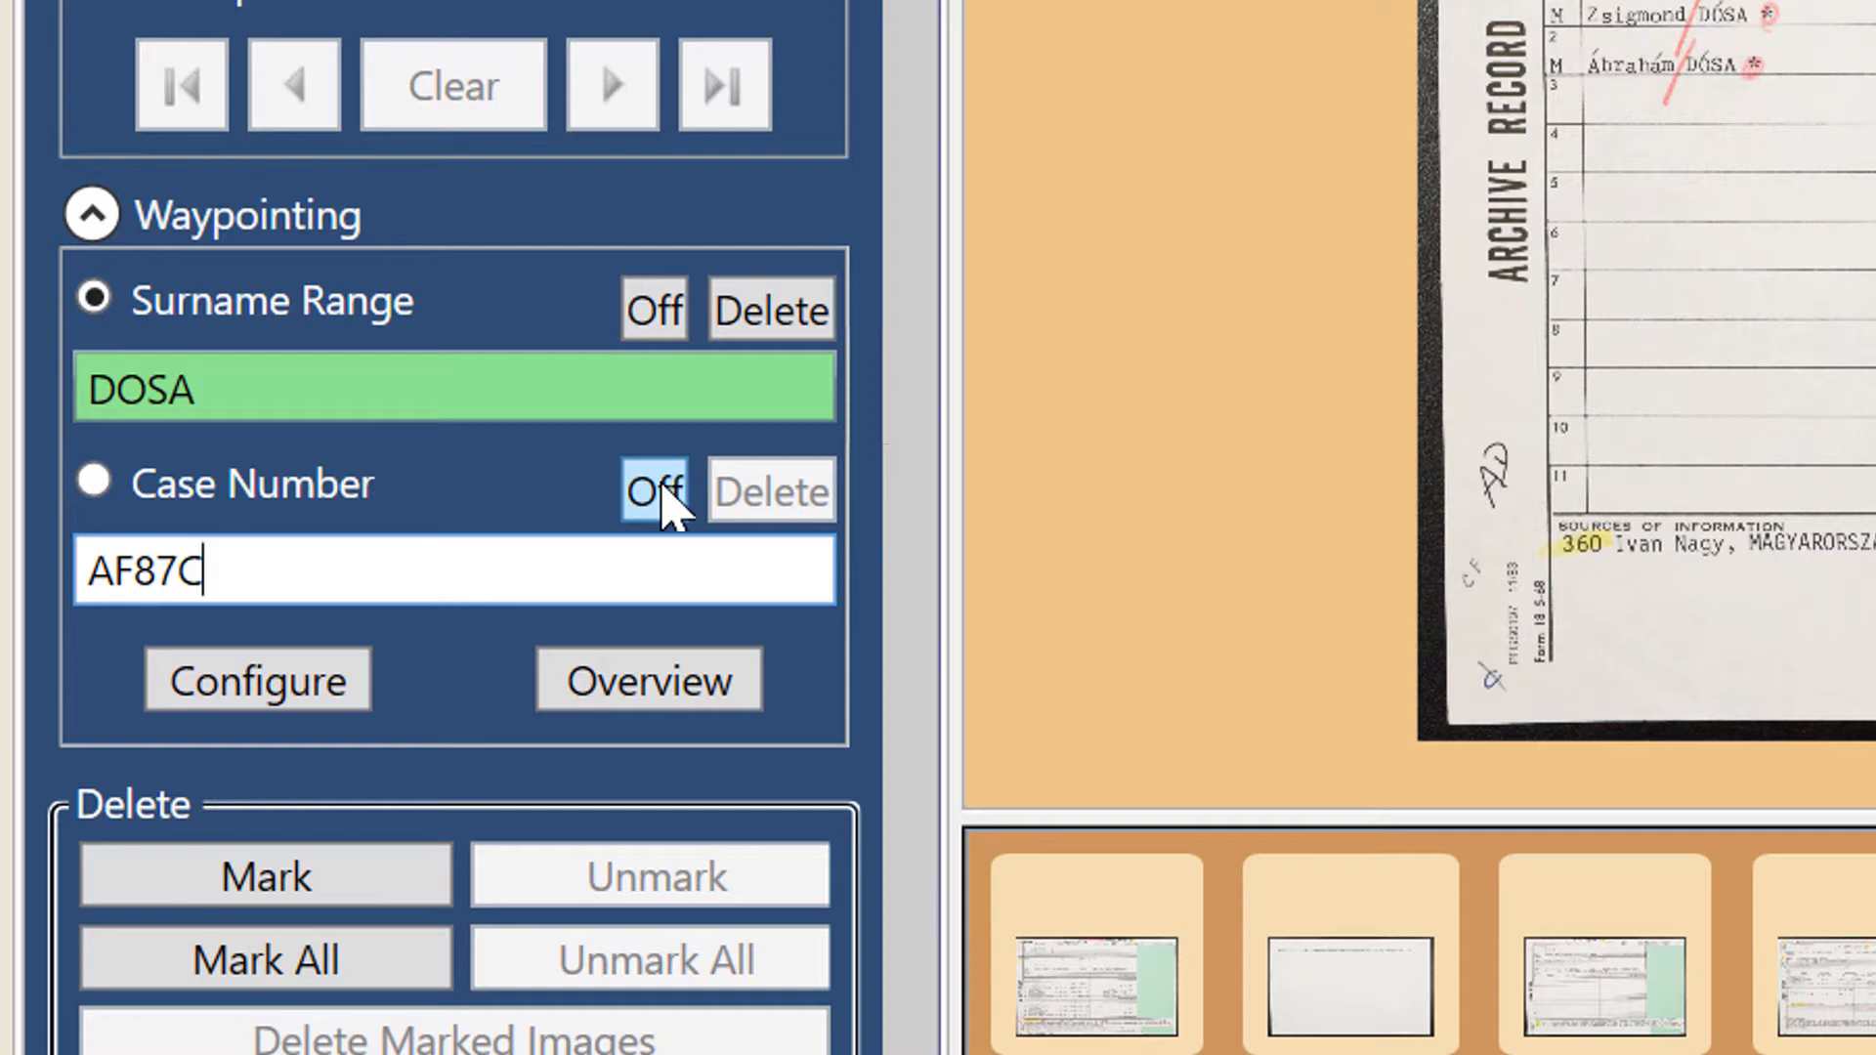
click(660, 488)
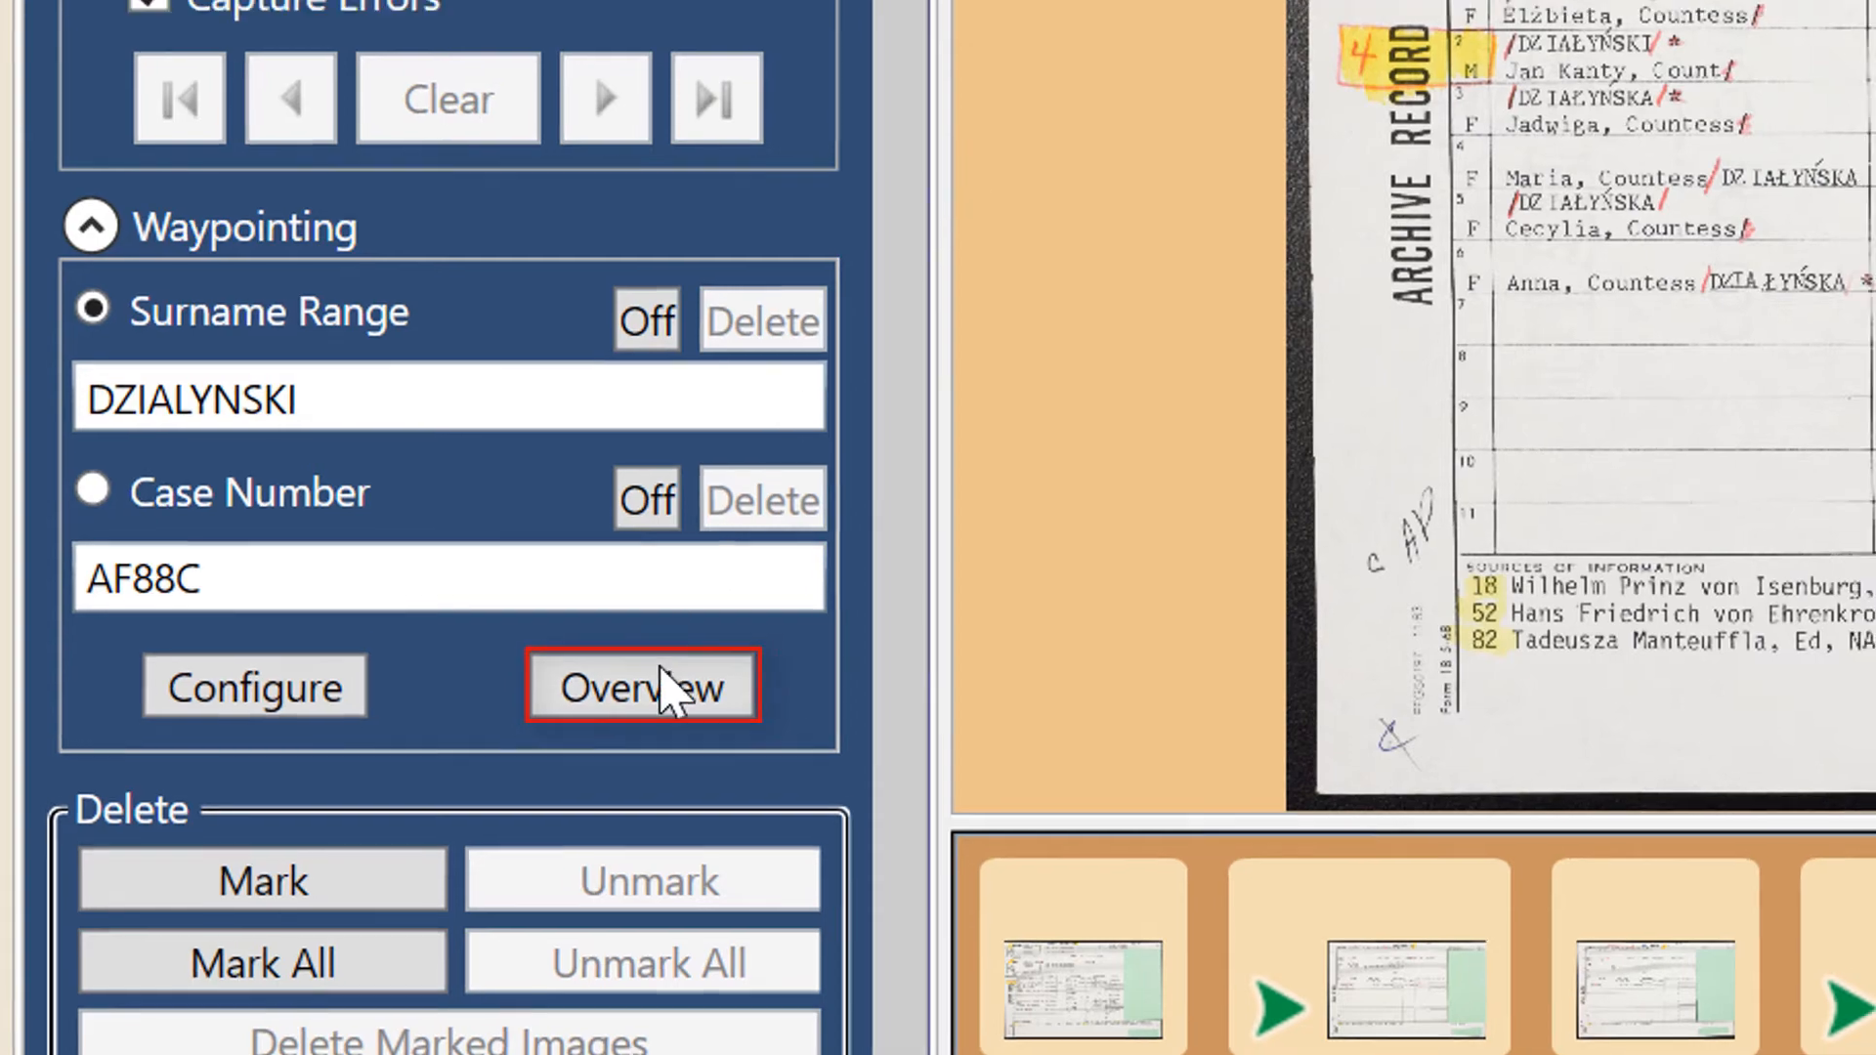
- Open the waypoint overview and clear the Case Number entry for image 27
click(655, 684)
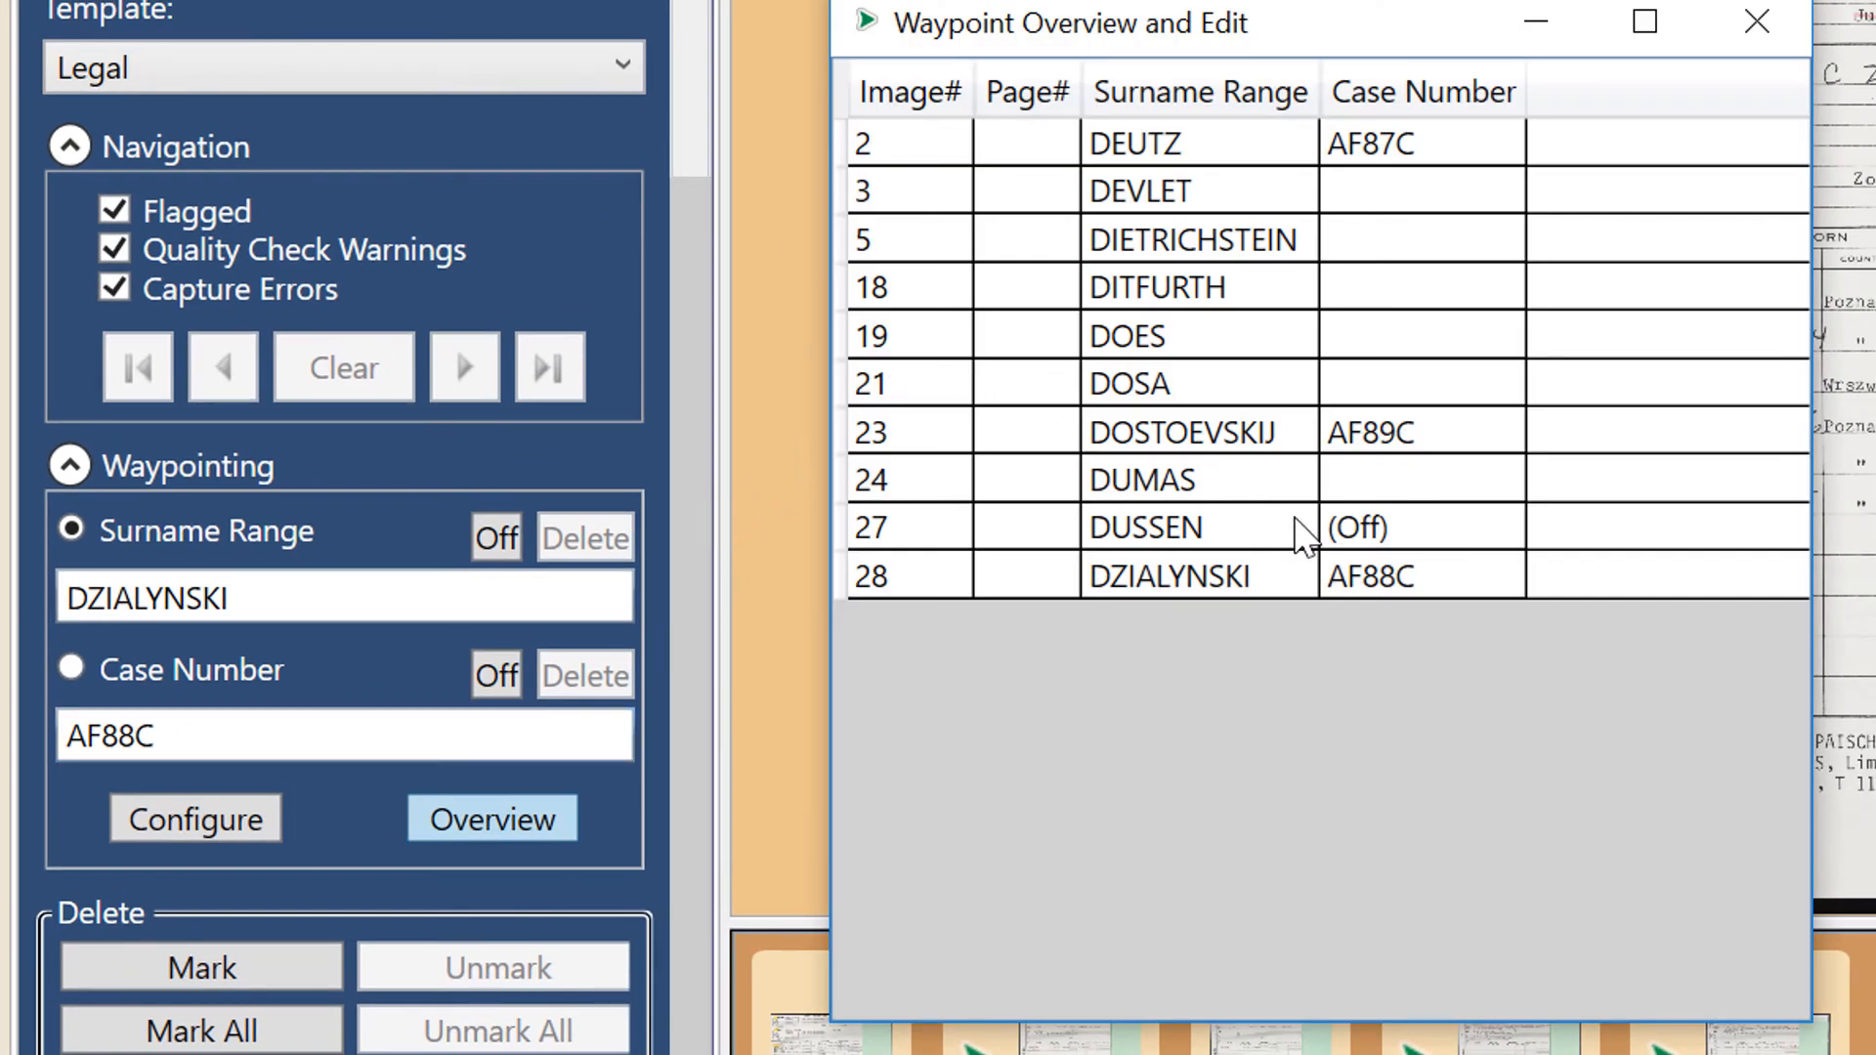
click(1408, 523)
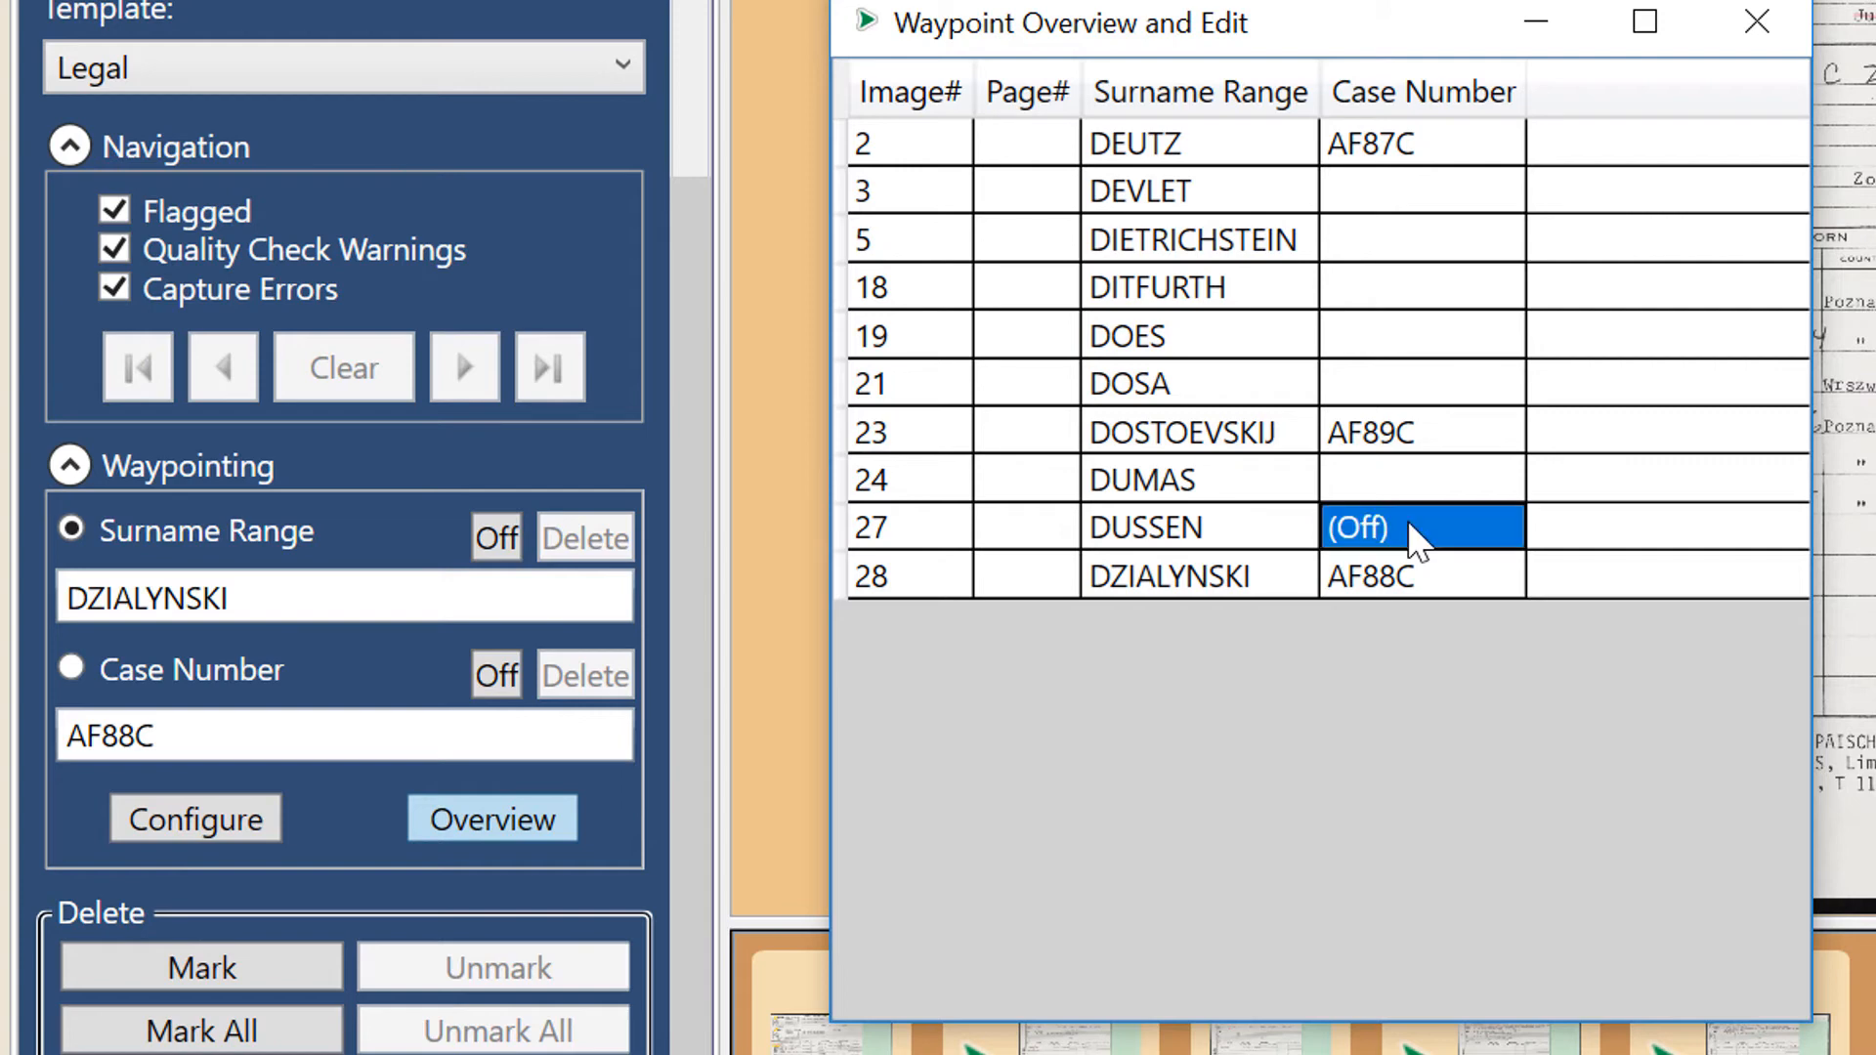
click(1411, 528)
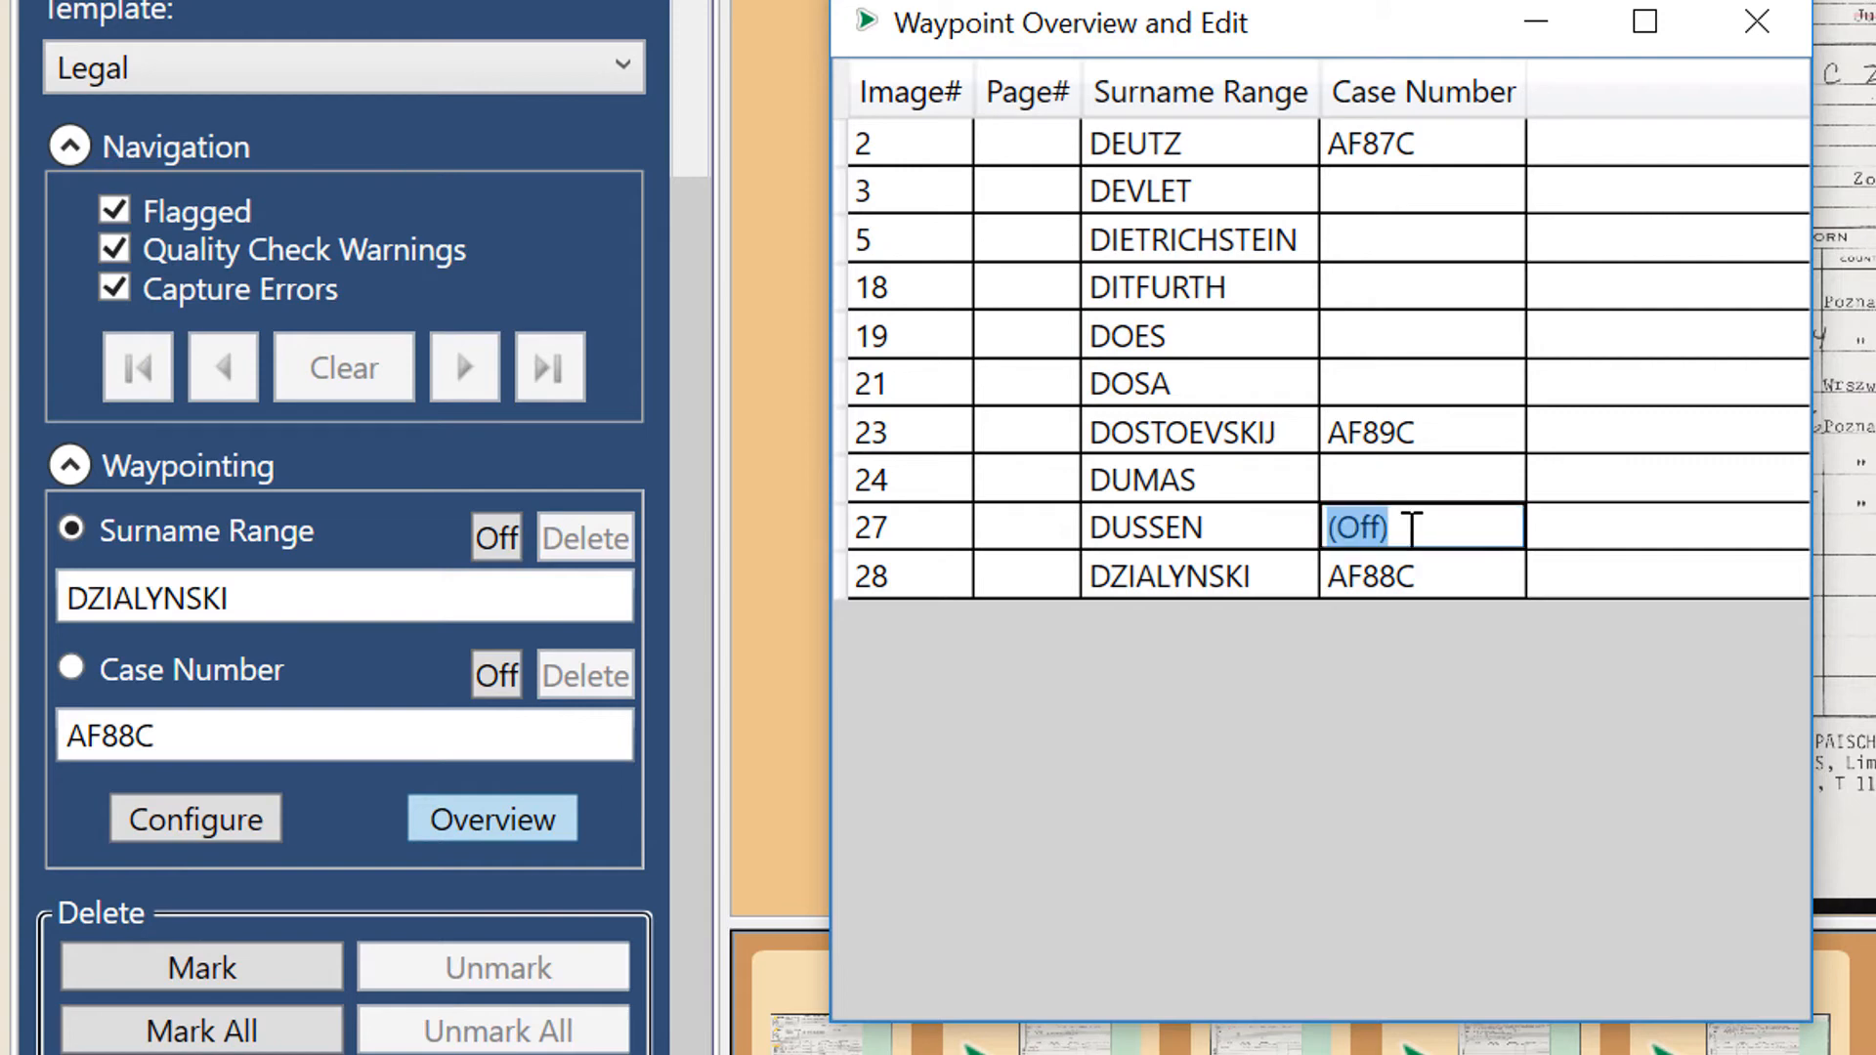
key(BackSpace)
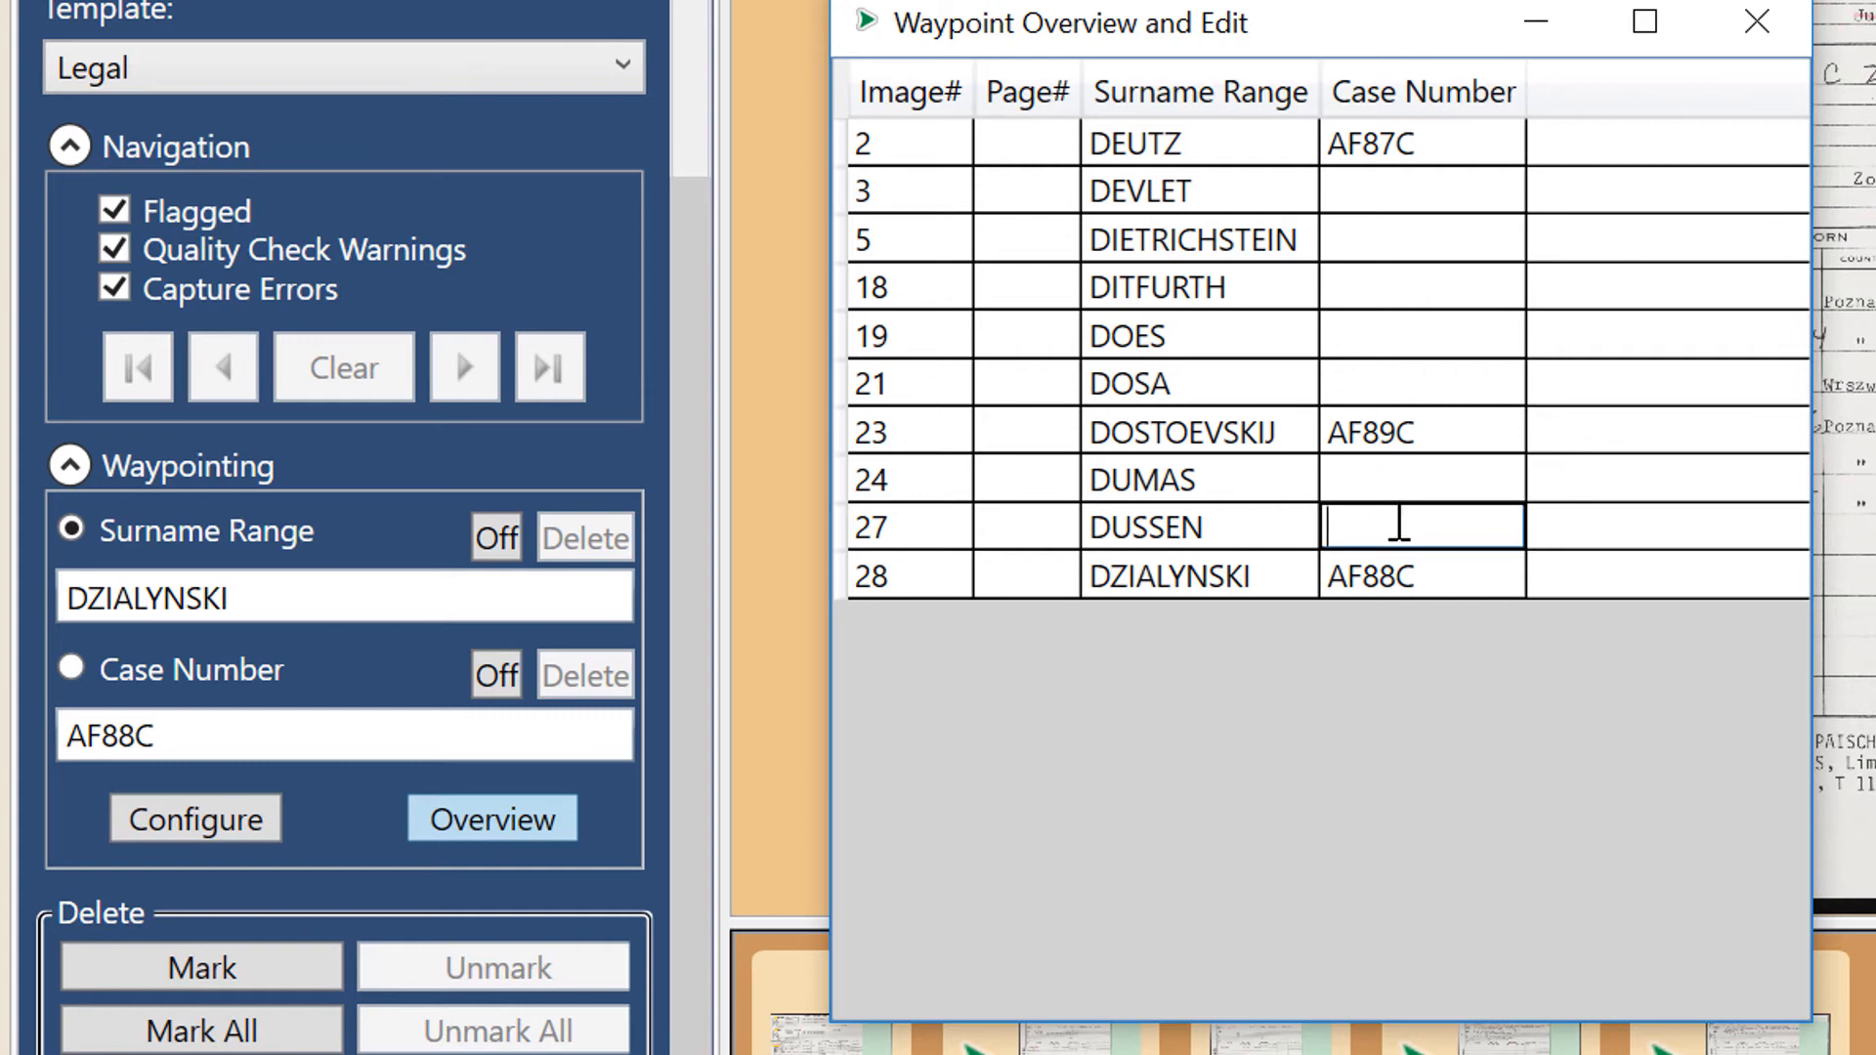
key(Return)
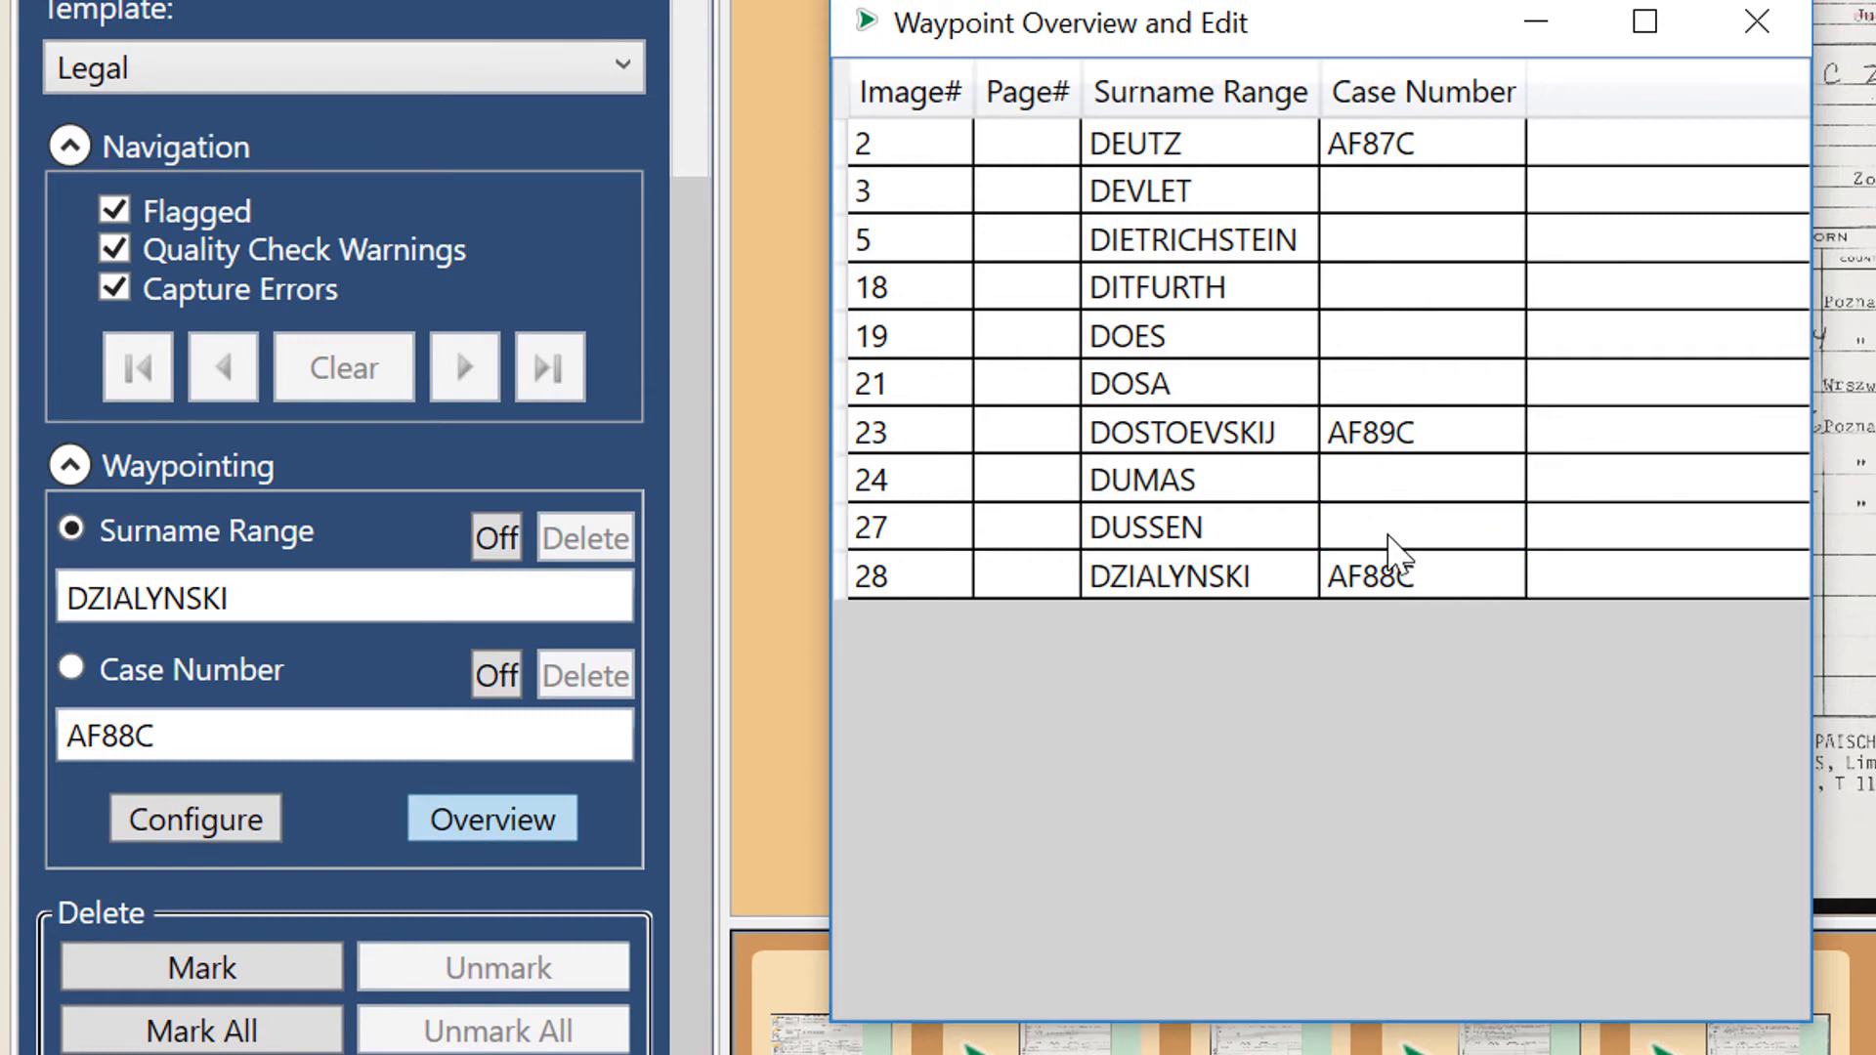
- Enter (off) as the Case Number for image 27 and close the waypoint overview
click(1388, 478)
click(1265, 467)
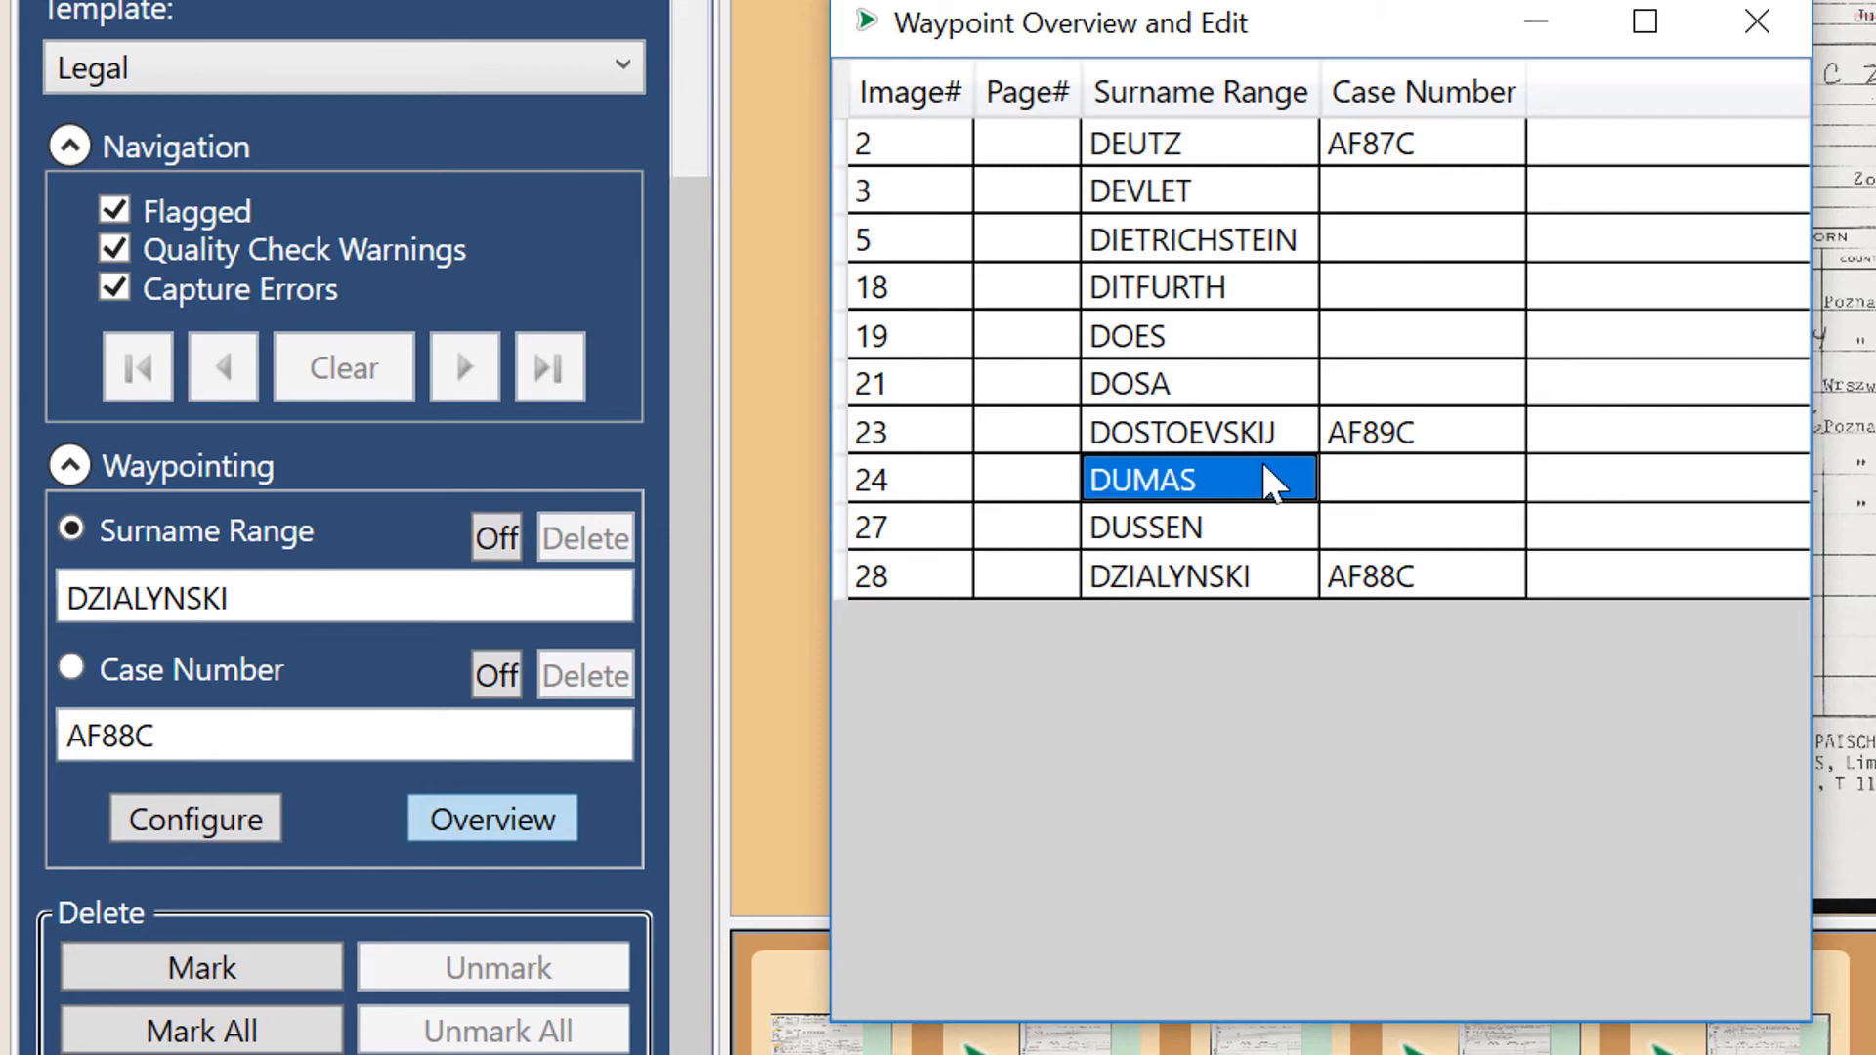
click(1361, 535)
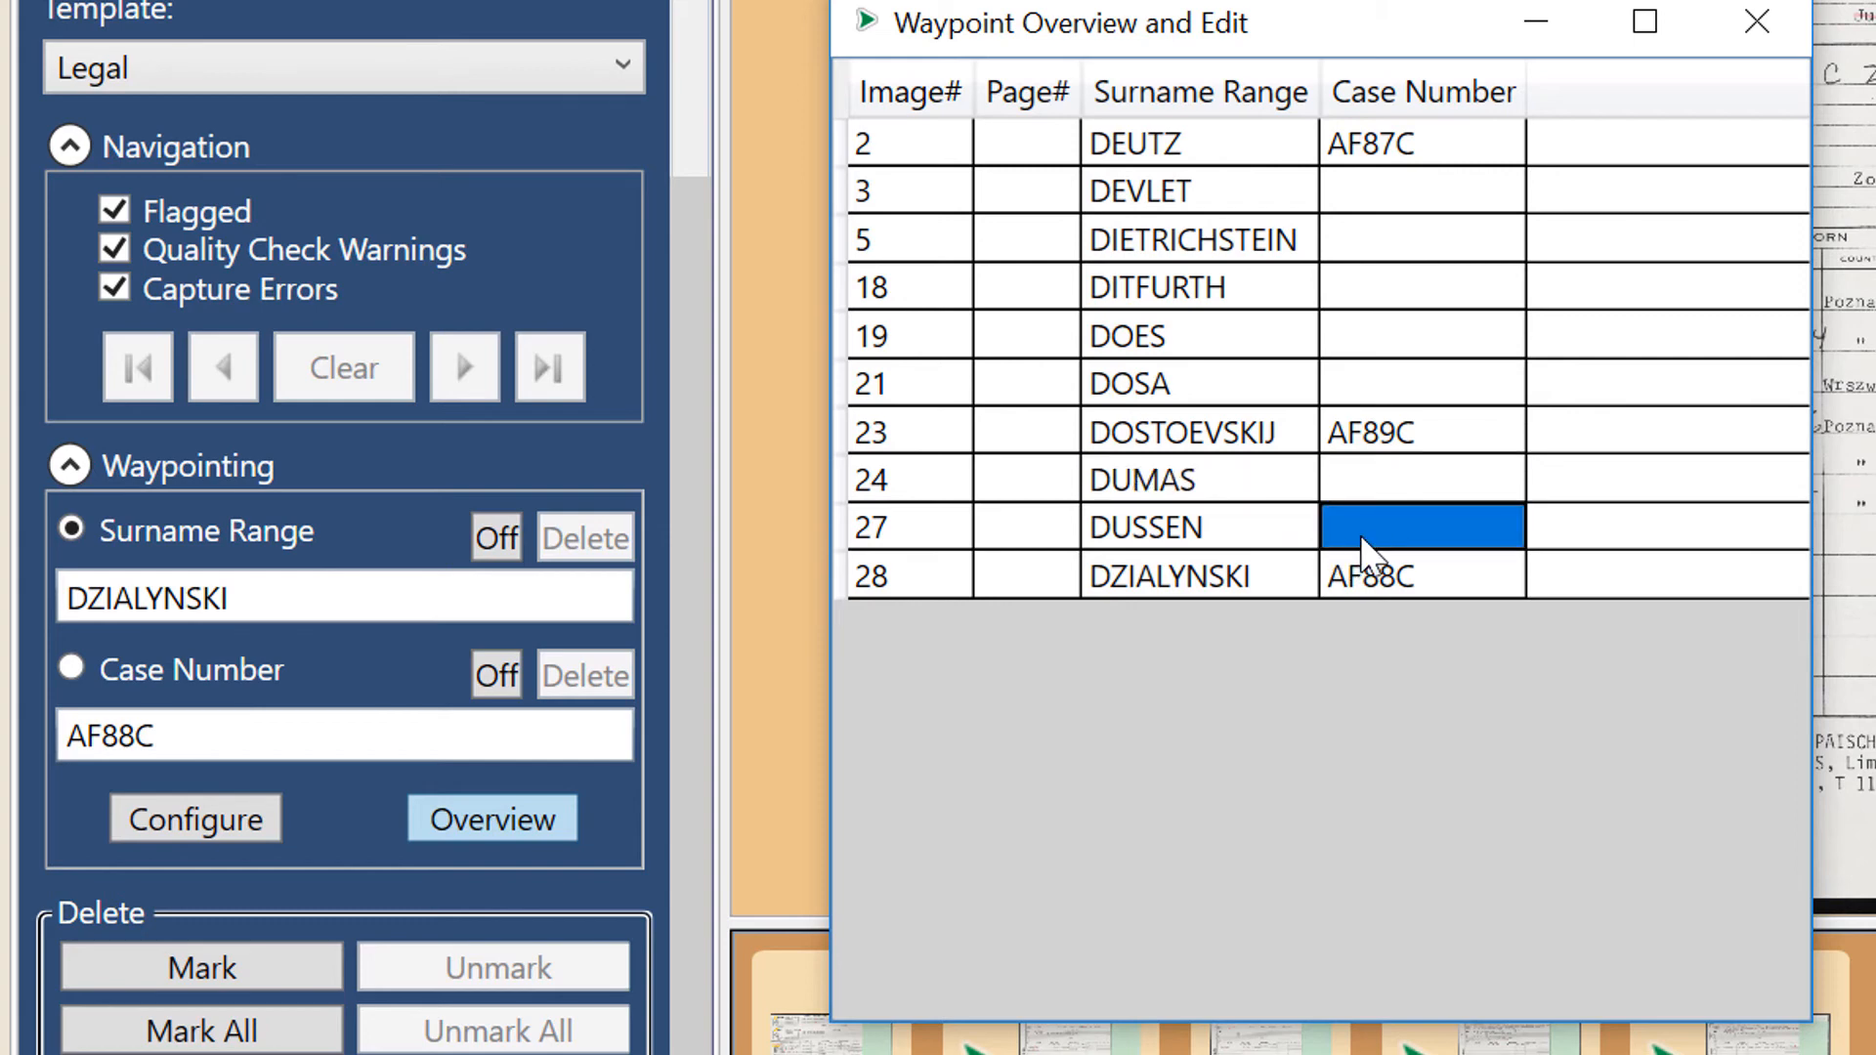
text((o)
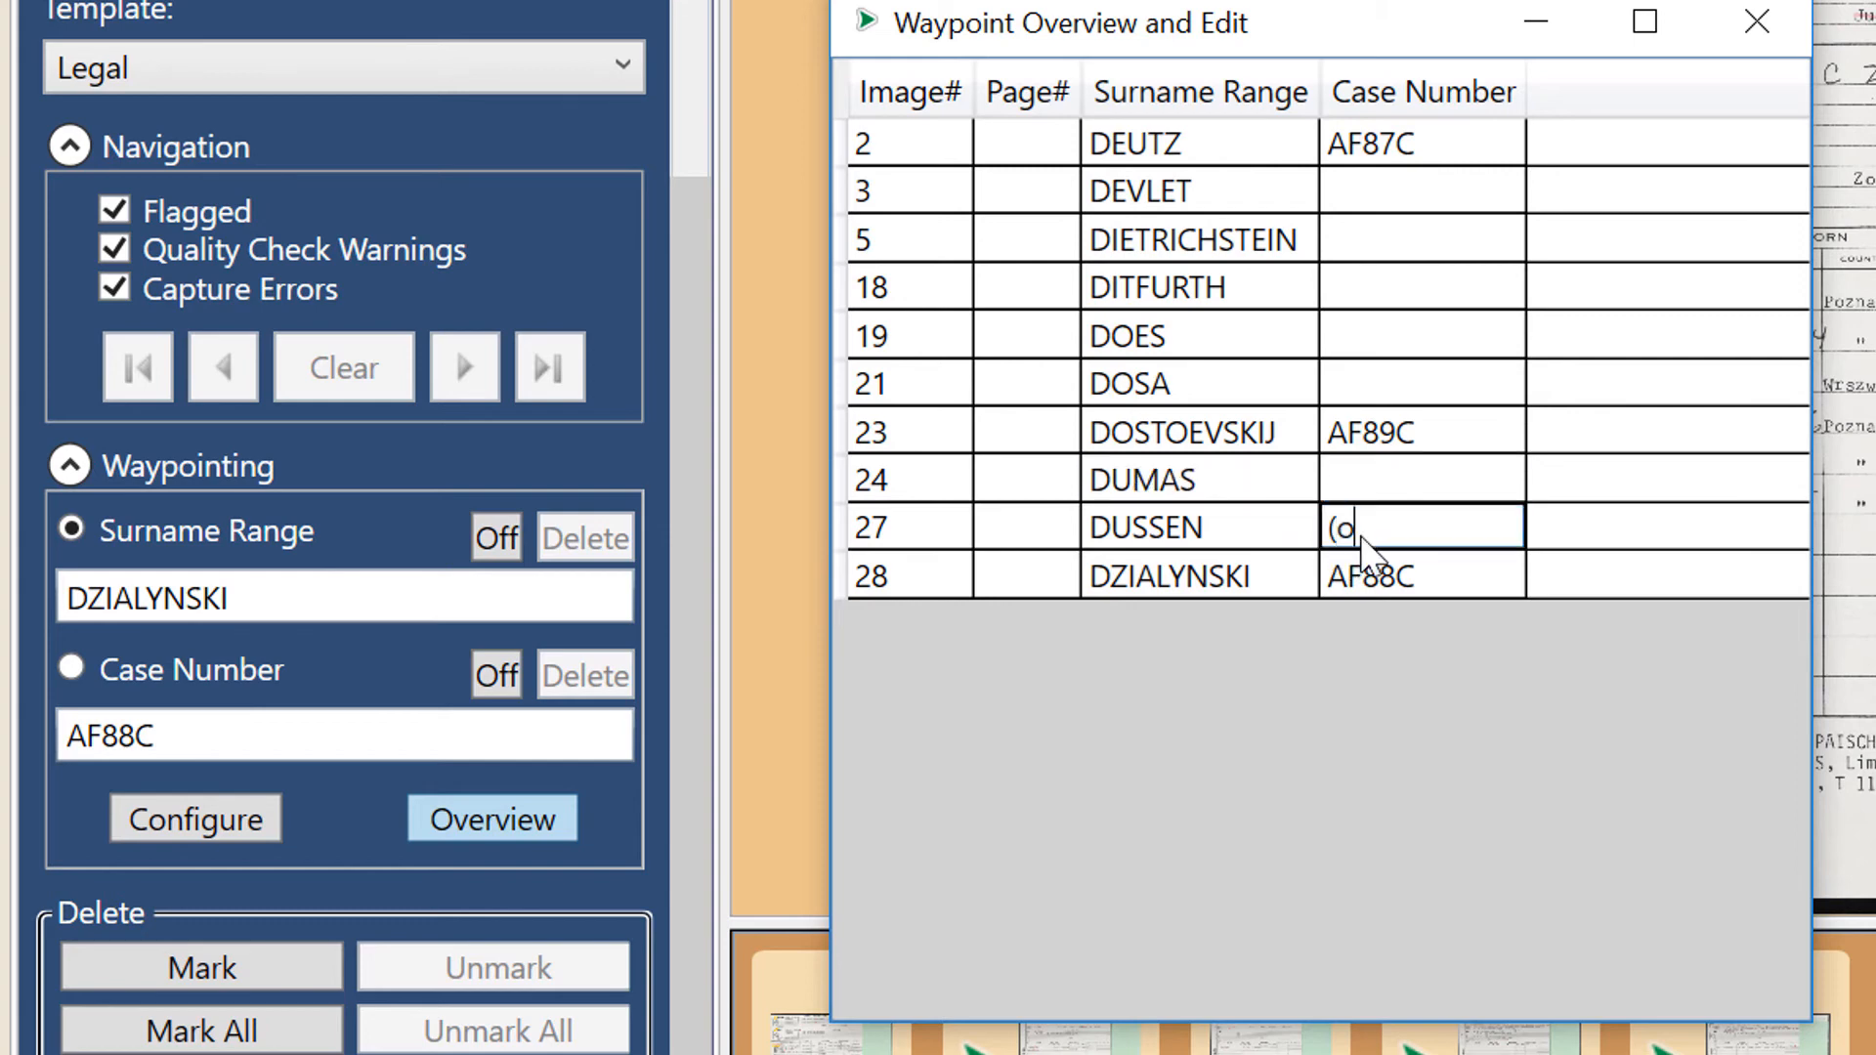
text(ff))
click(1791, 16)
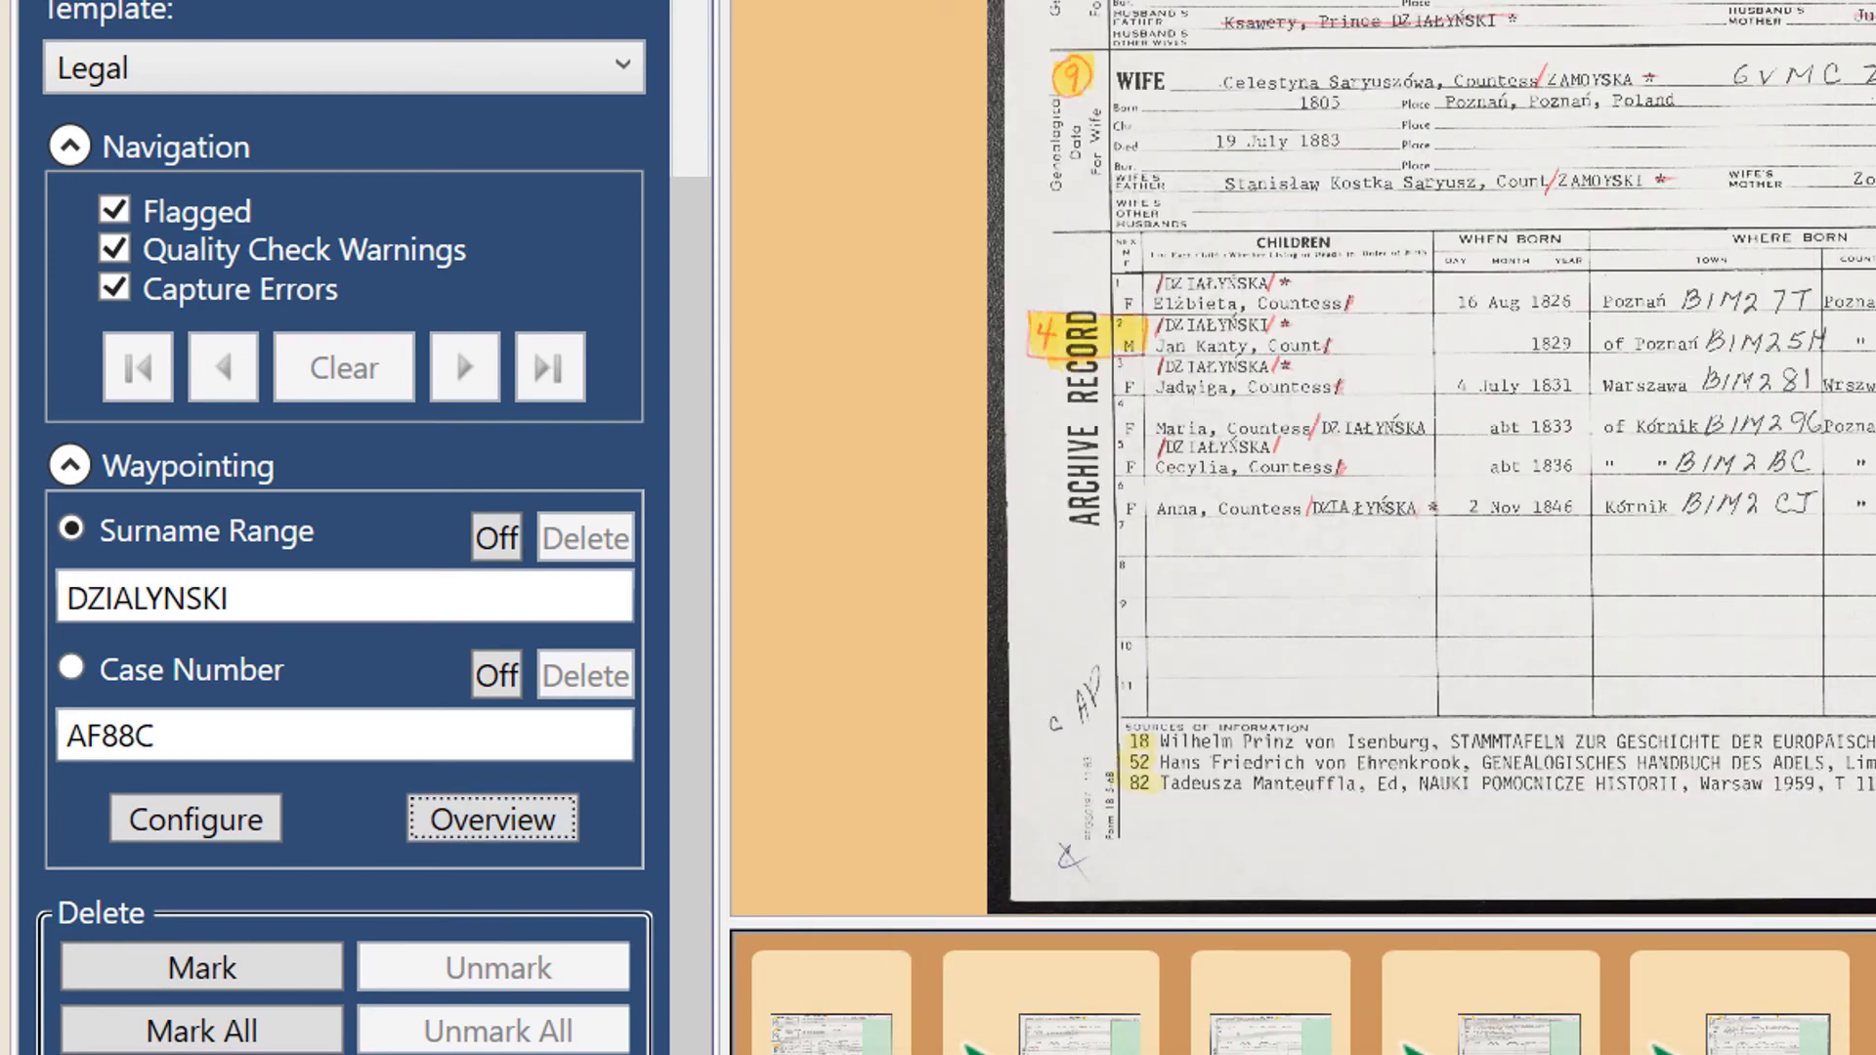